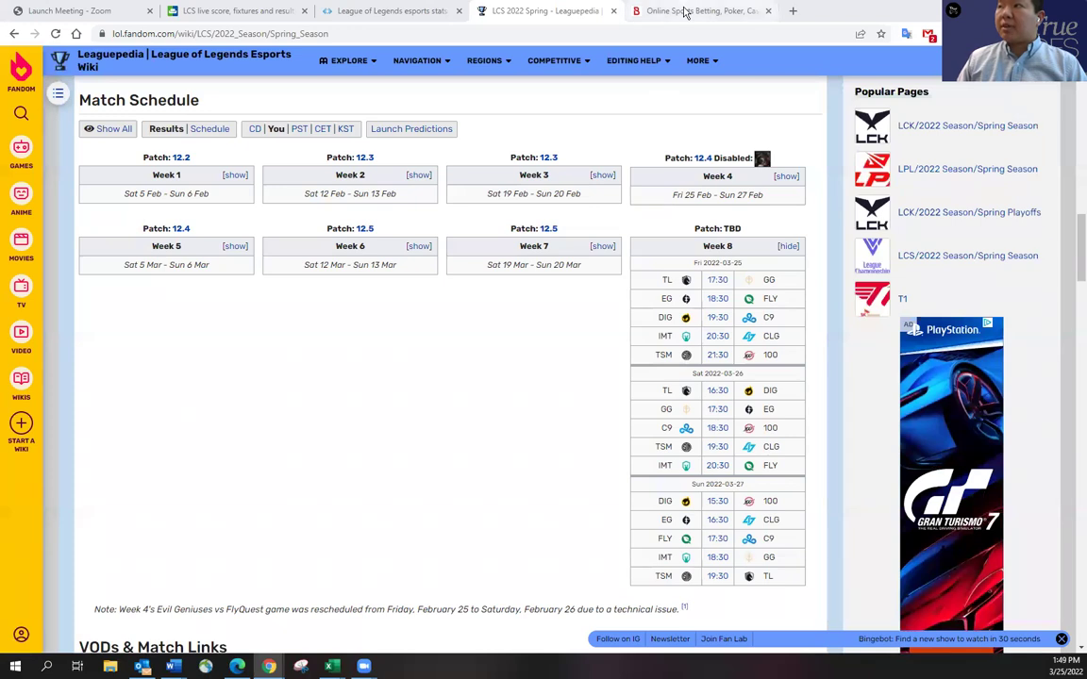
# - On the Bovada tab, search the web for 'bovada espor'
pyautogui.click(637, 11)
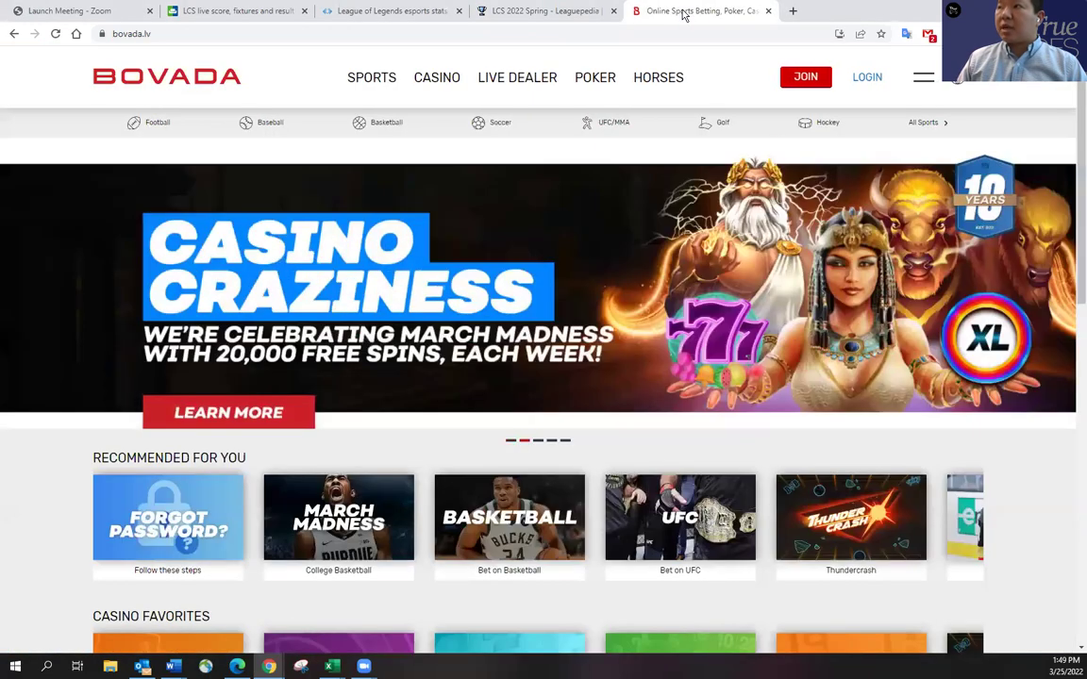
pyautogui.click(341, 33)
pyautogui.write('bovada espor')
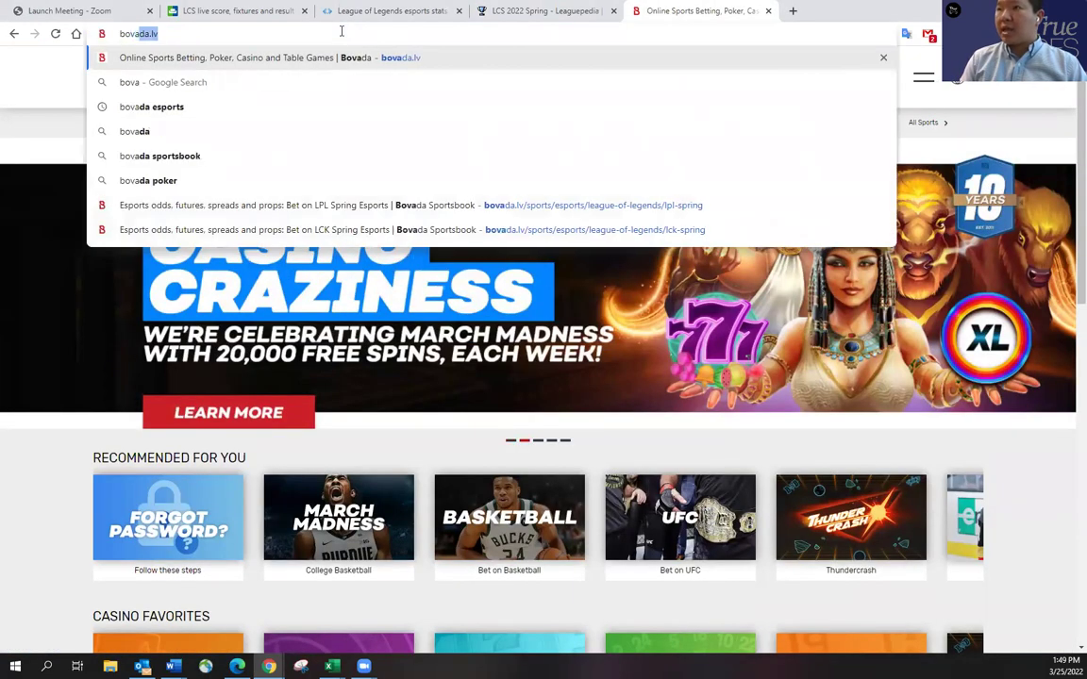
pyautogui.press('Return')
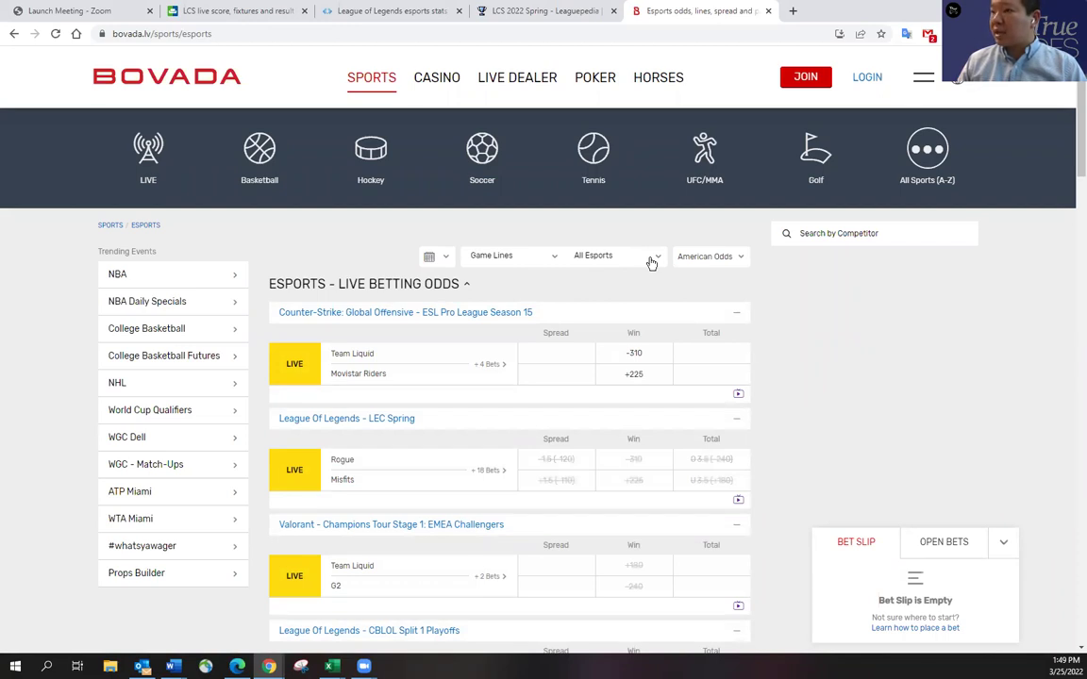
# - Choose League Of Legends > LCS Spring Split from All Esports and scroll the 12 match moneylines
pyautogui.click(651, 260)
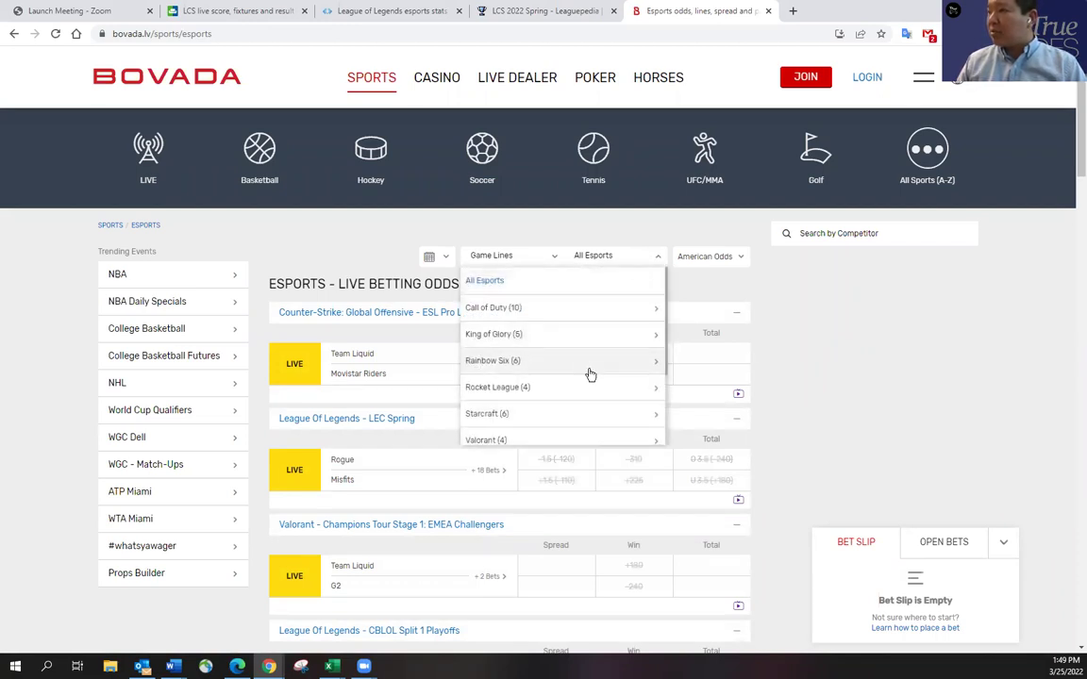
pyautogui.scroll(-2, 602, 409)
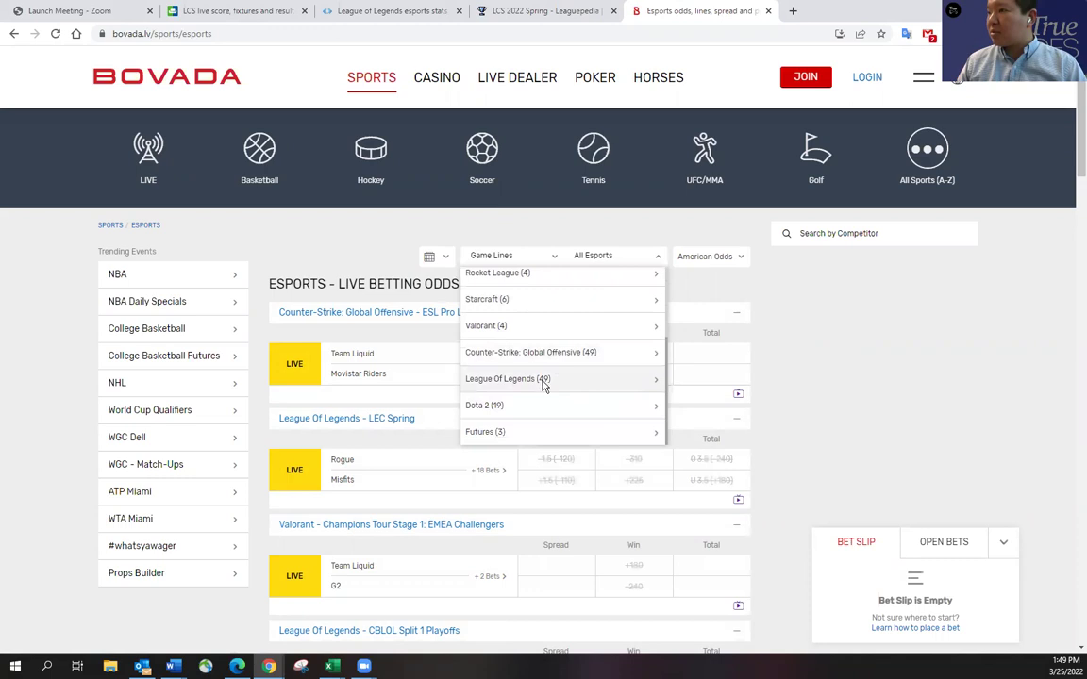
pyautogui.click(541, 382)
pyautogui.scroll(-1, 534, 379)
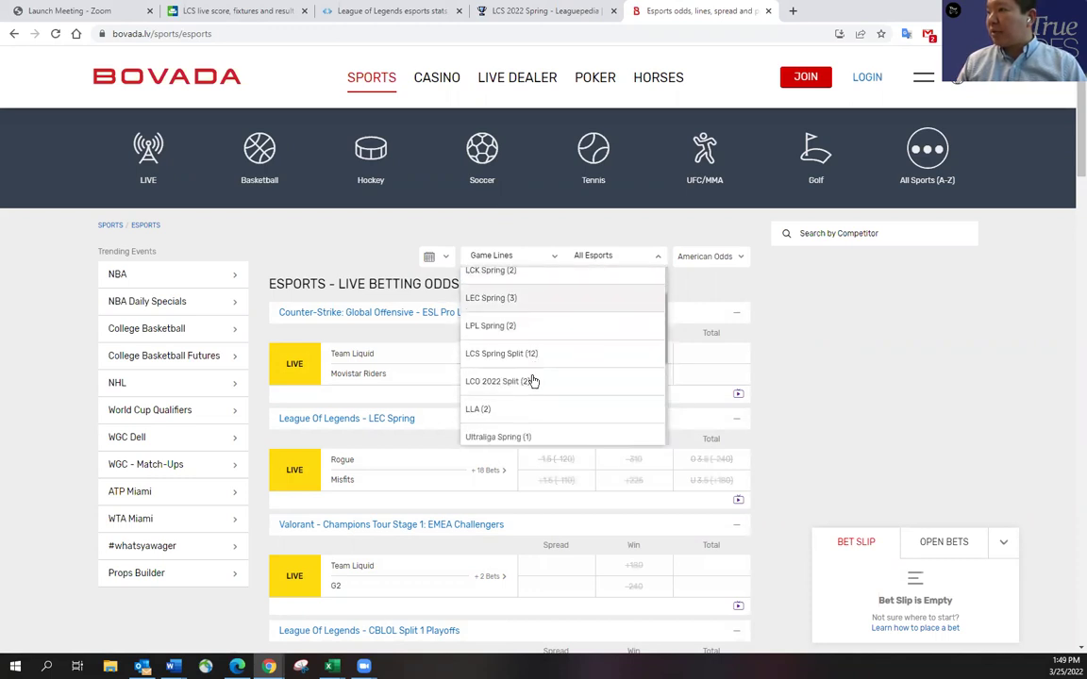
pyautogui.click(521, 359)
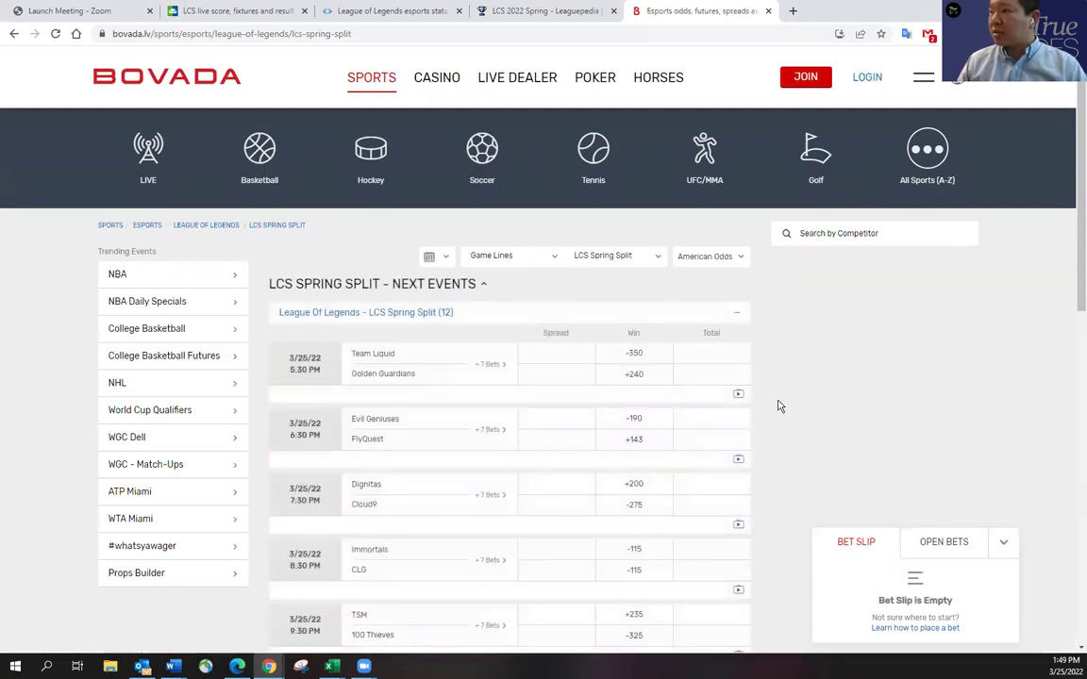
pyautogui.scroll(-1, 774, 411)
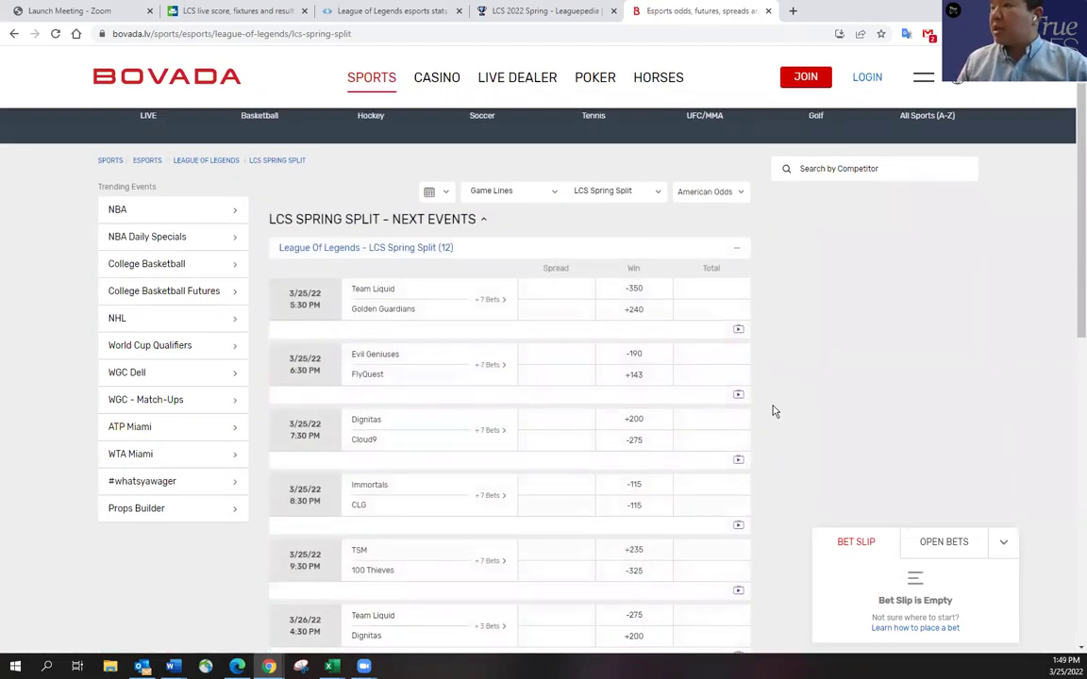
pyautogui.scroll(-1, 773, 411)
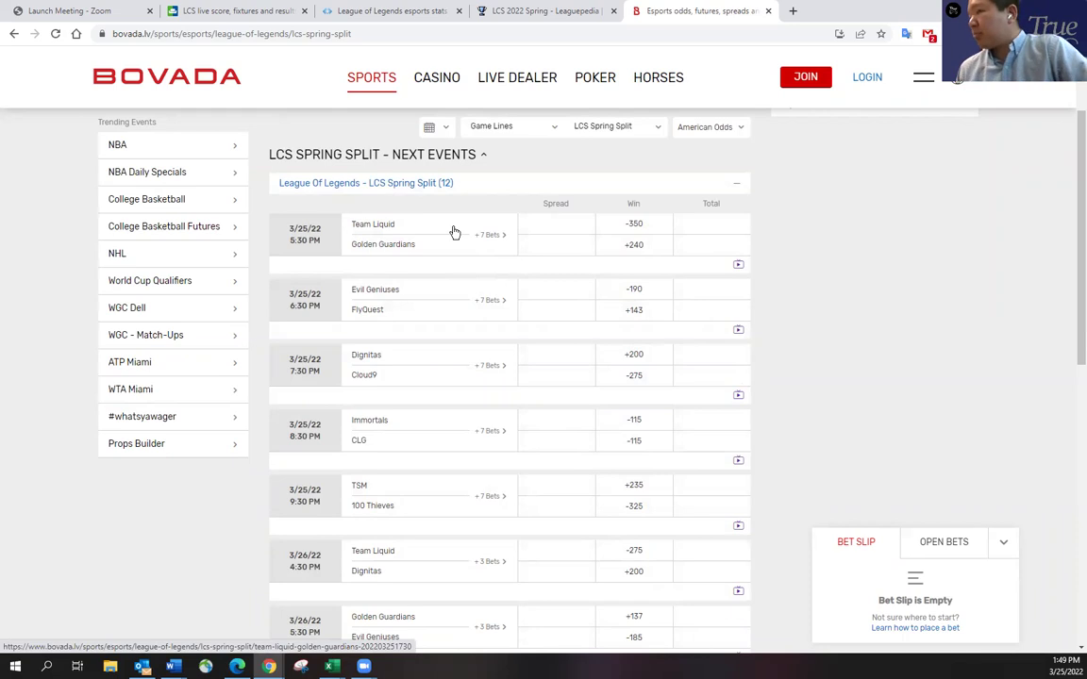
# - Return to Leaguepedia's LCS 2022 Spring standings and check the playoff colour legend
pyautogui.click(477, 11)
pyautogui.scroll(-4, 531, 341)
pyautogui.scroll(-4, 566, 330)
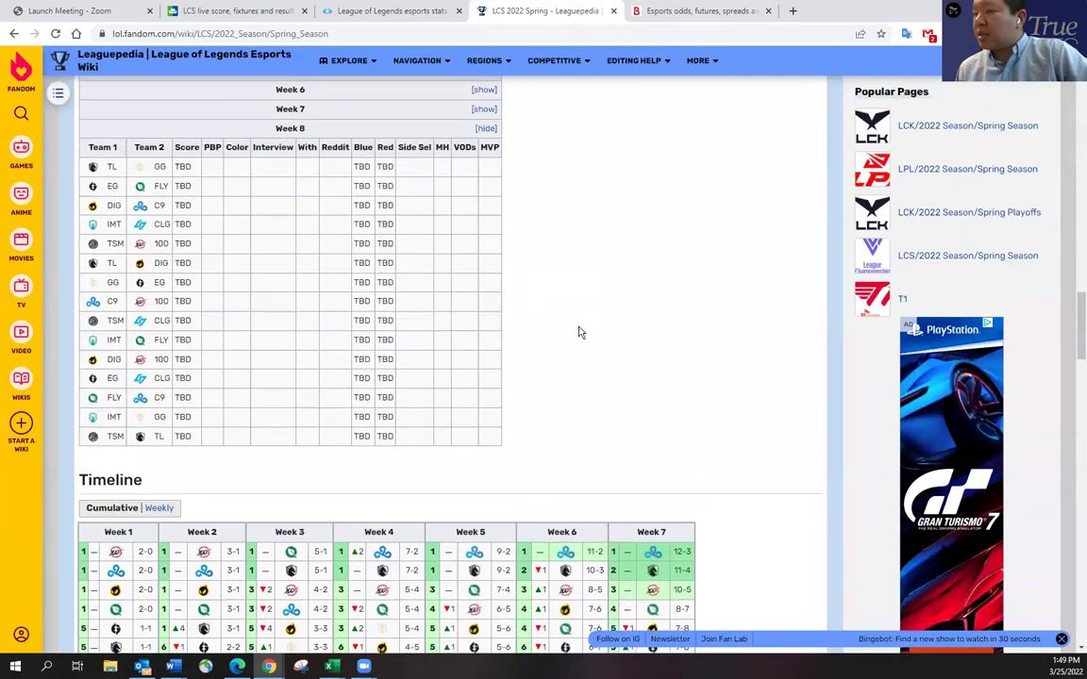
pyautogui.scroll(9, 579, 332)
pyautogui.scroll(5, 580, 332)
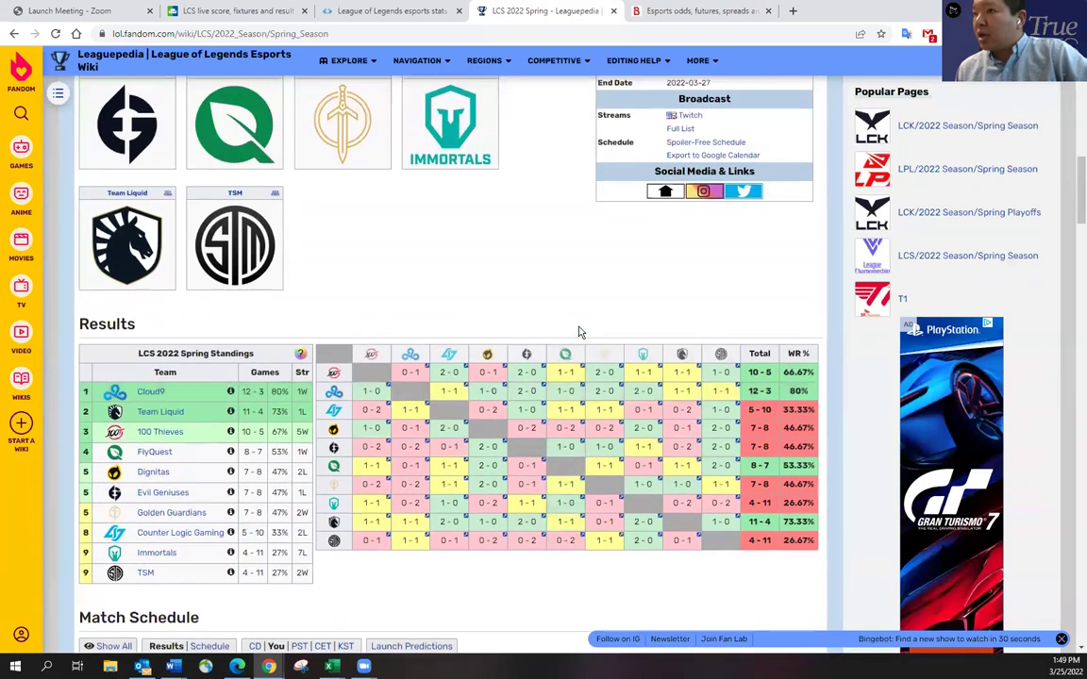
pyautogui.click(185, 411)
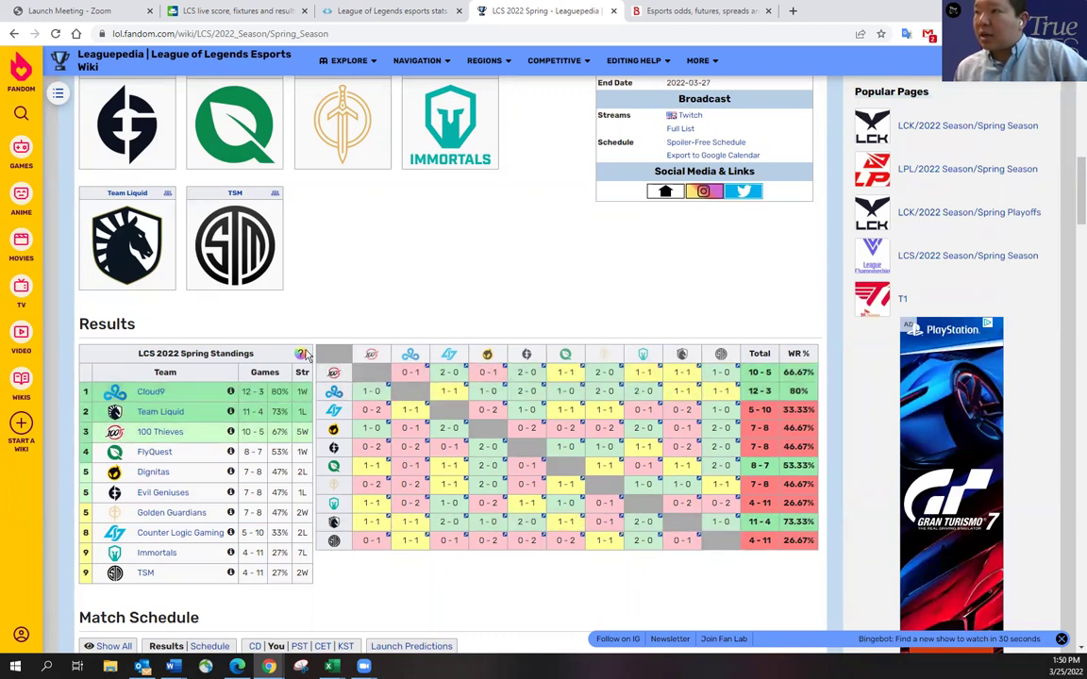
pyautogui.moveTo(300, 355)
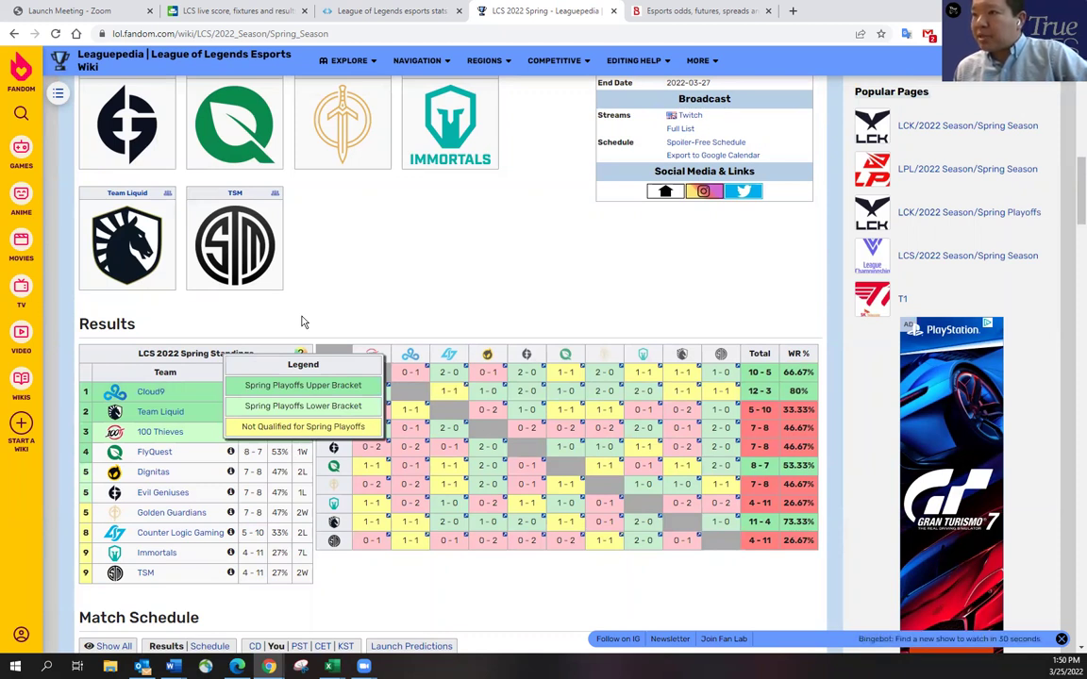
pyautogui.click(369, 303)
# - Open the LCS 2022 Spring Playoffs page and scroll through its bracket, format and participants
pyautogui.scroll(15, 415, 306)
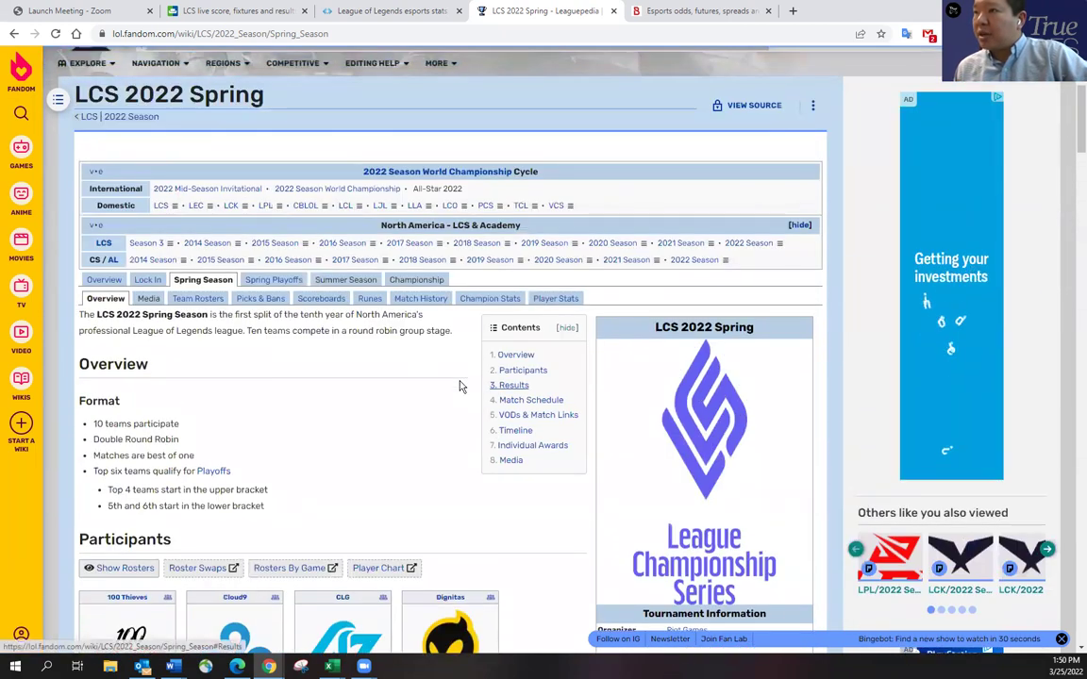
pyautogui.click(274, 280)
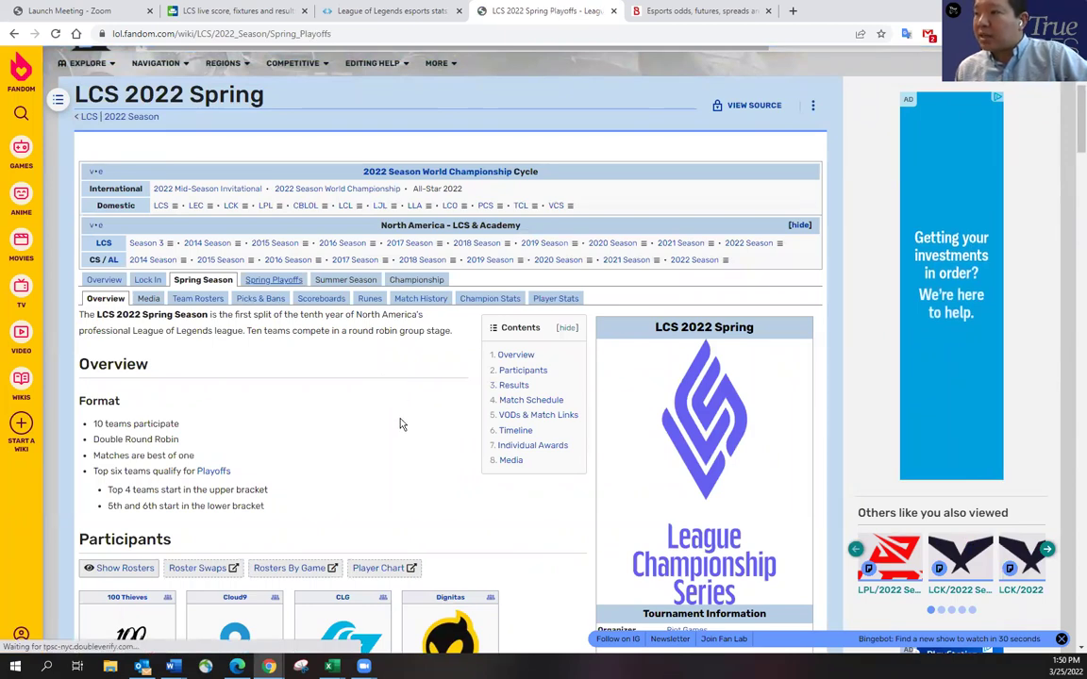
pyautogui.scroll(-15, 397, 438)
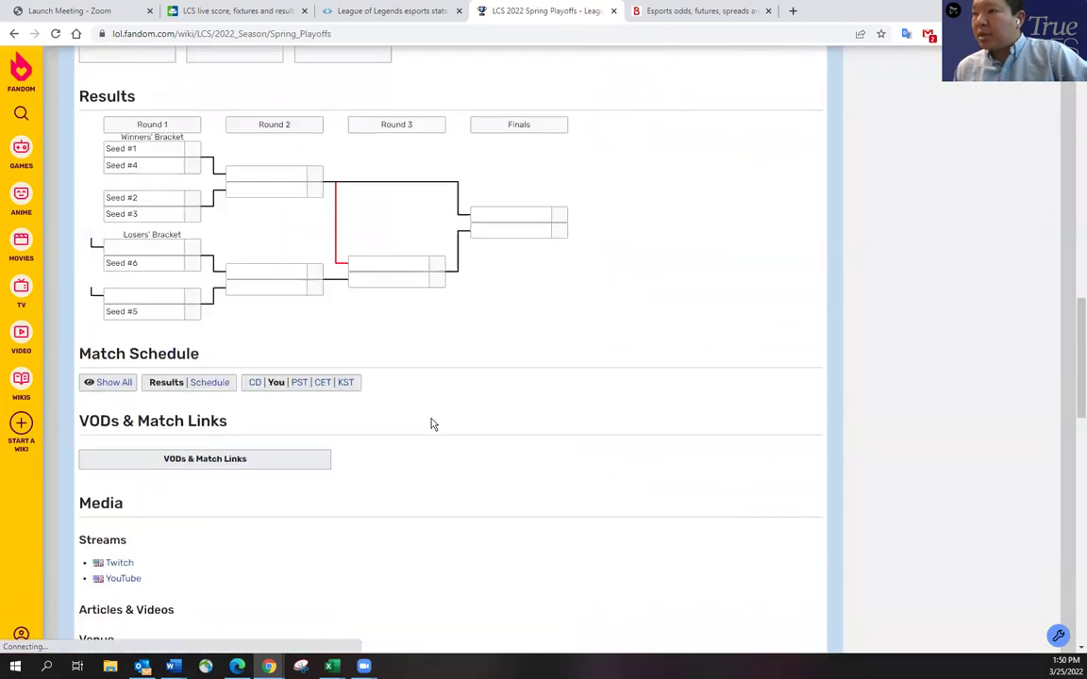
pyautogui.scroll(2, 396, 406)
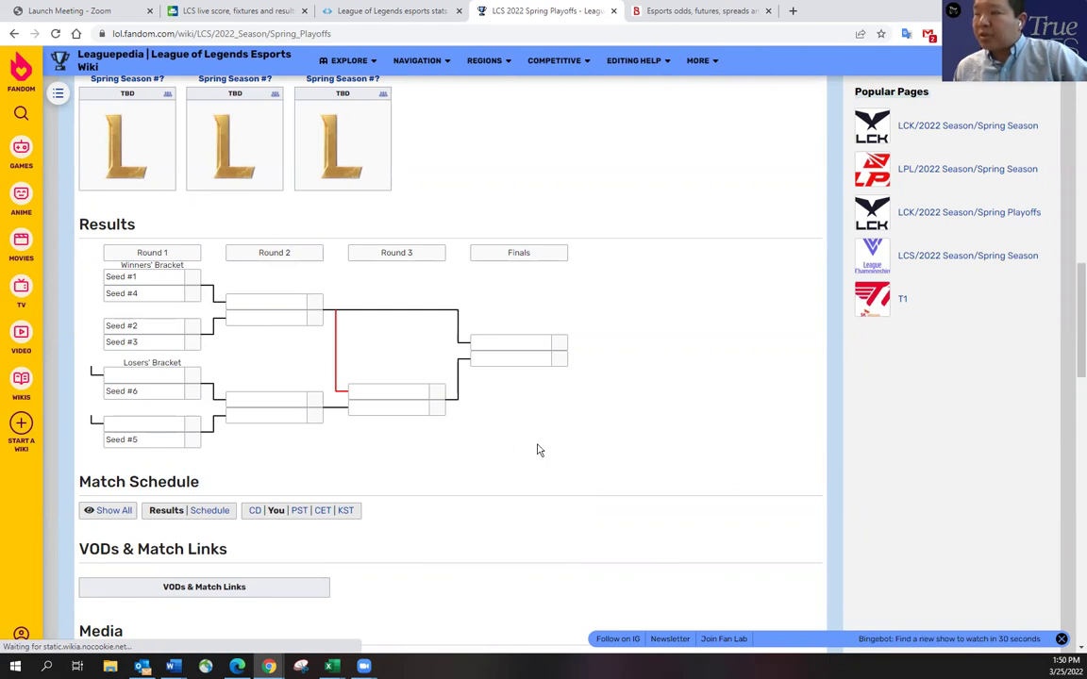
pyautogui.scroll(3, 537, 449)
pyautogui.scroll(3, 538, 450)
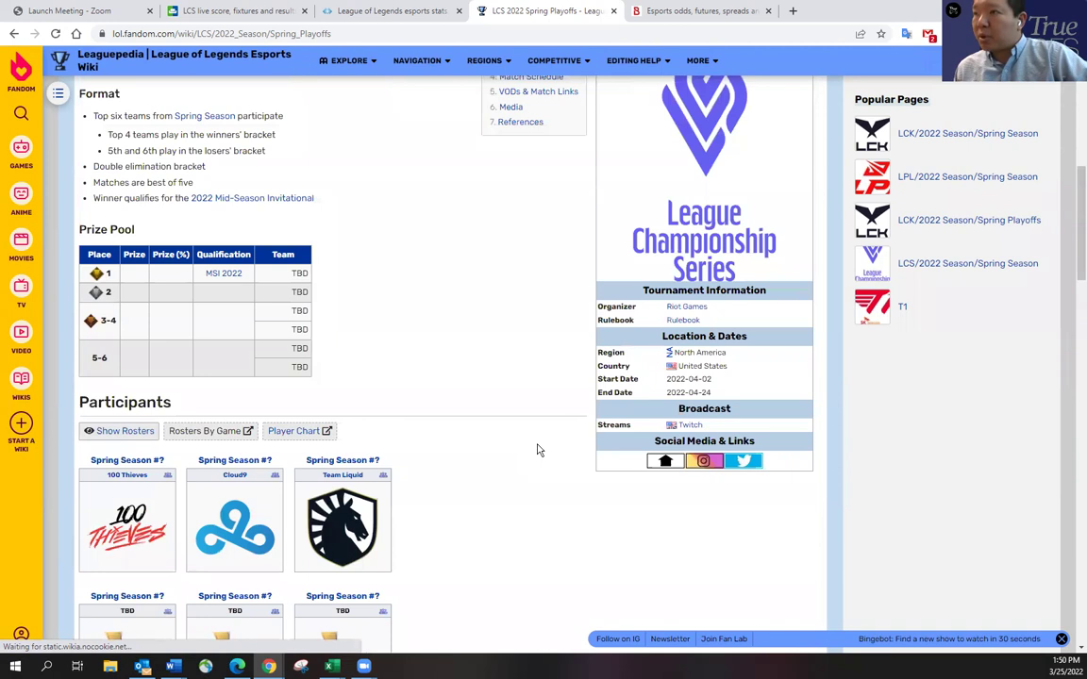
pyautogui.scroll(-5, 537, 450)
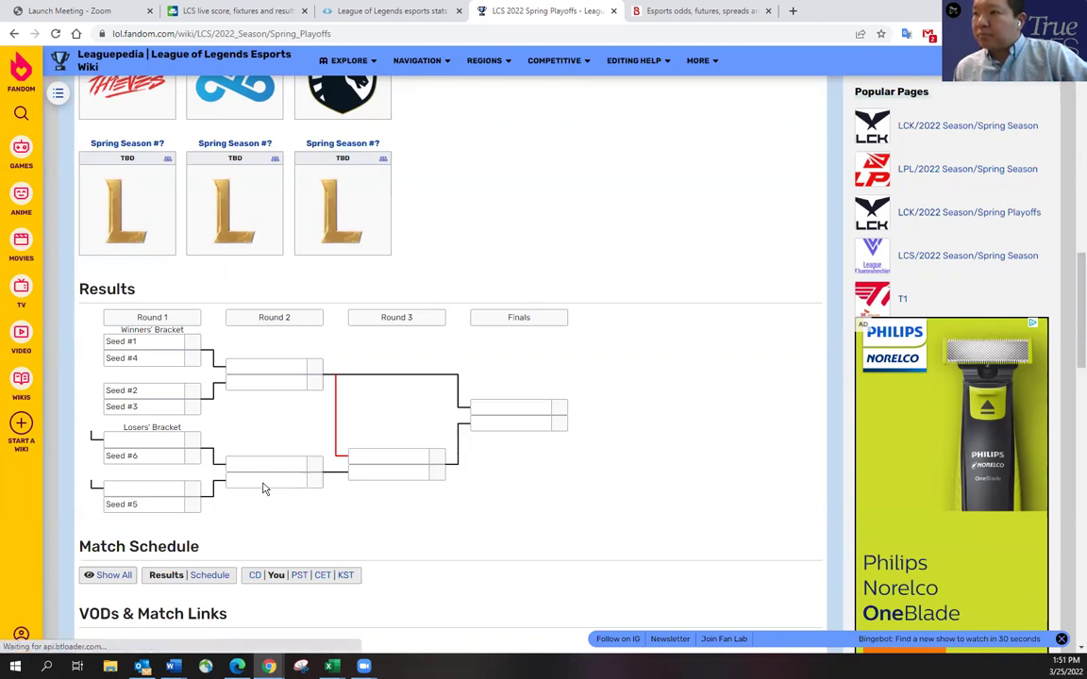
pyautogui.scroll(7, 308, 480)
pyautogui.scroll(-5, 357, 446)
pyautogui.scroll(5, 359, 449)
pyautogui.scroll(5, 357, 449)
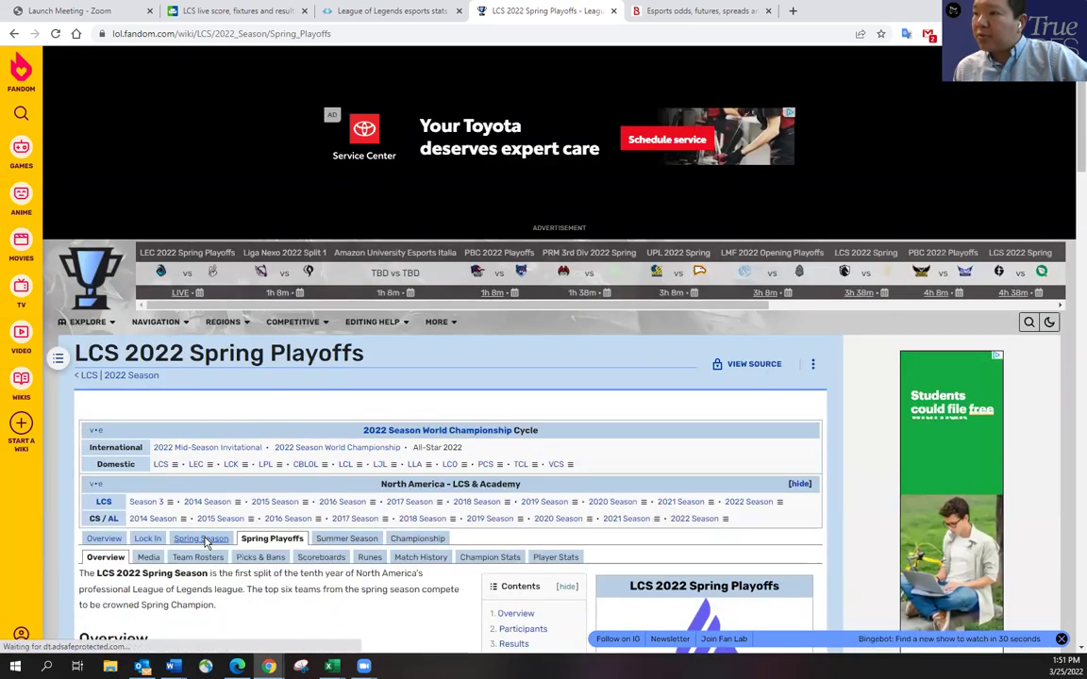
# - Go back to the LCS 2022 Spring Season page and scroll to the Results standings
pyautogui.click(202, 539)
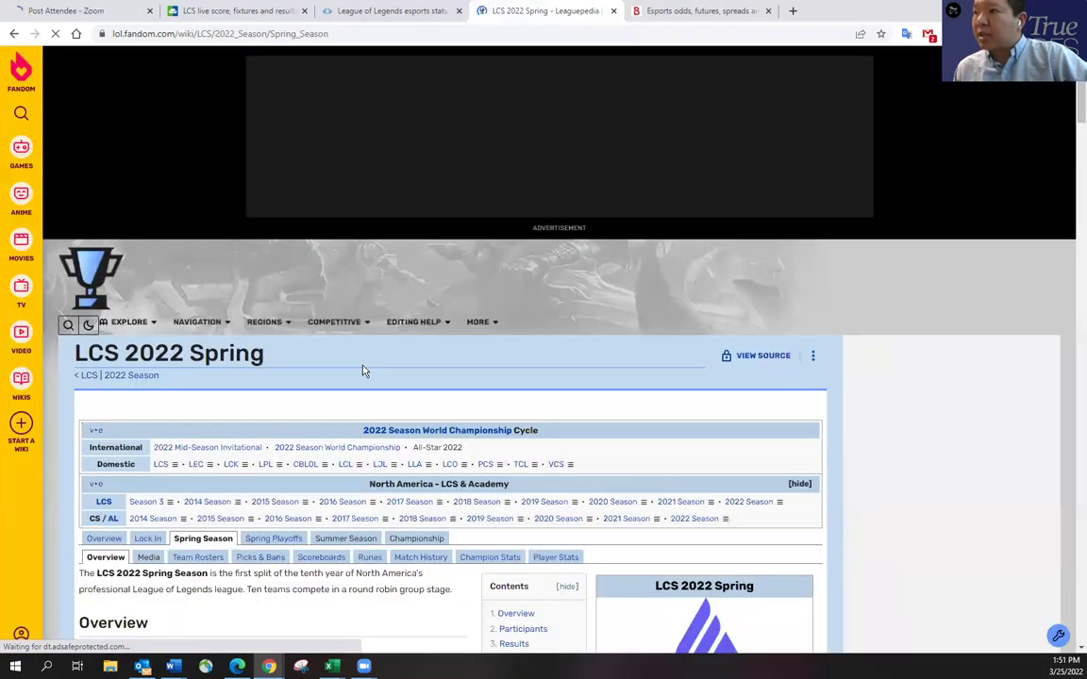
pyautogui.scroll(-5, 364, 370)
pyautogui.scroll(-4, 364, 370)
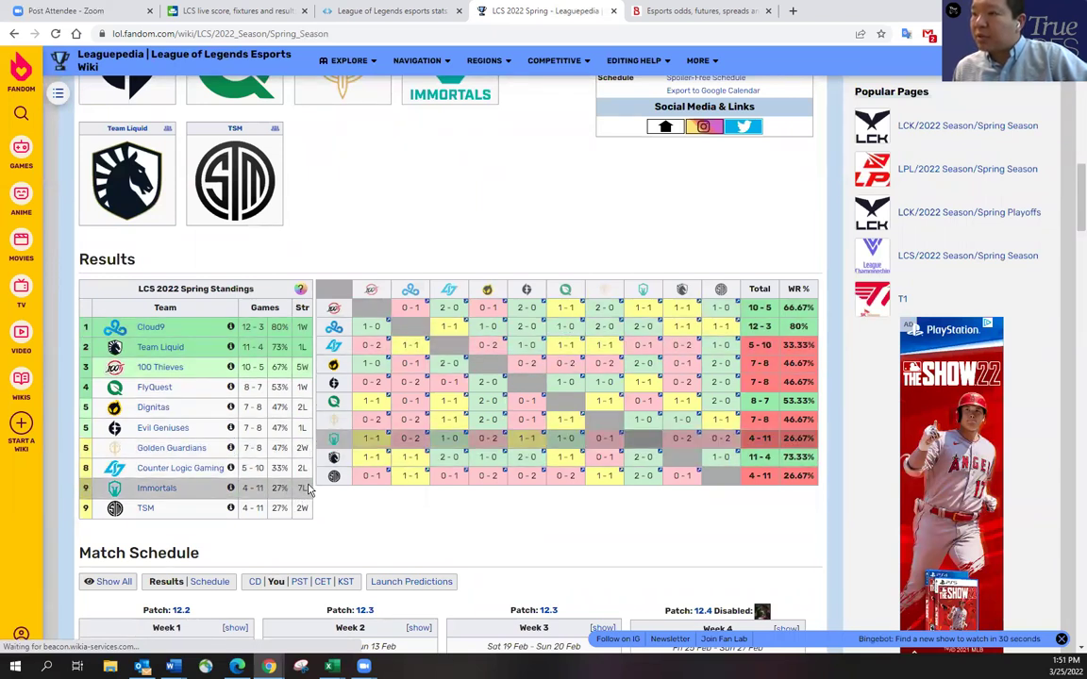
# - Compare the standings against Bovada's LCS odds, checking Golden Guardians and the standings legend
pyautogui.click(677, 11)
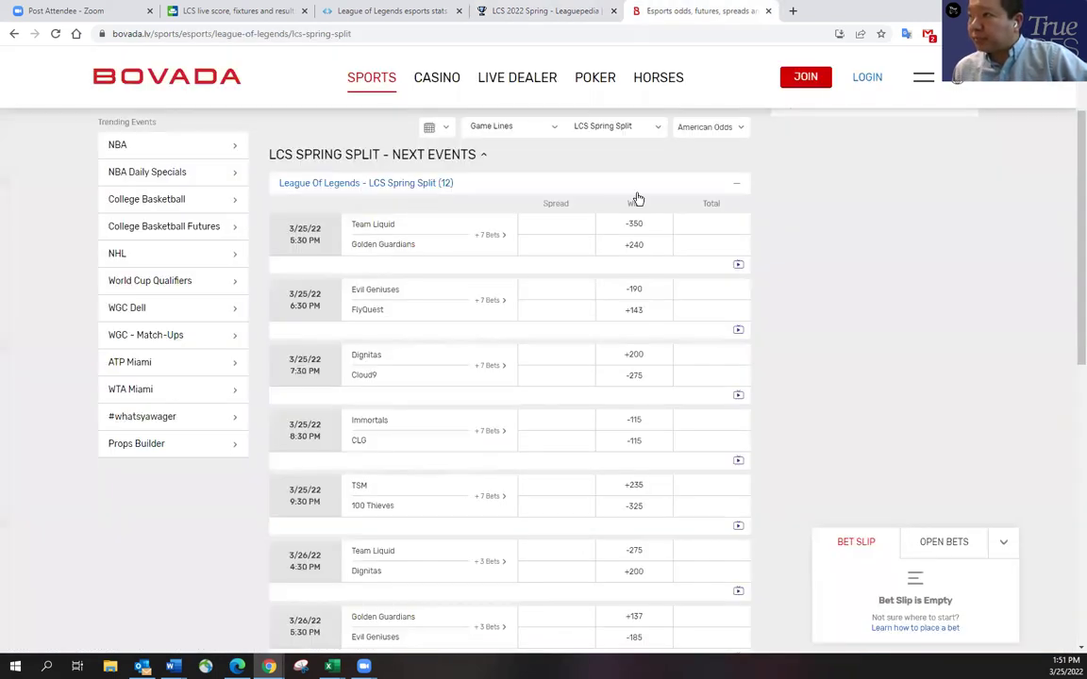
pyautogui.click(570, 12)
pyautogui.click(665, 11)
pyautogui.click(569, 11)
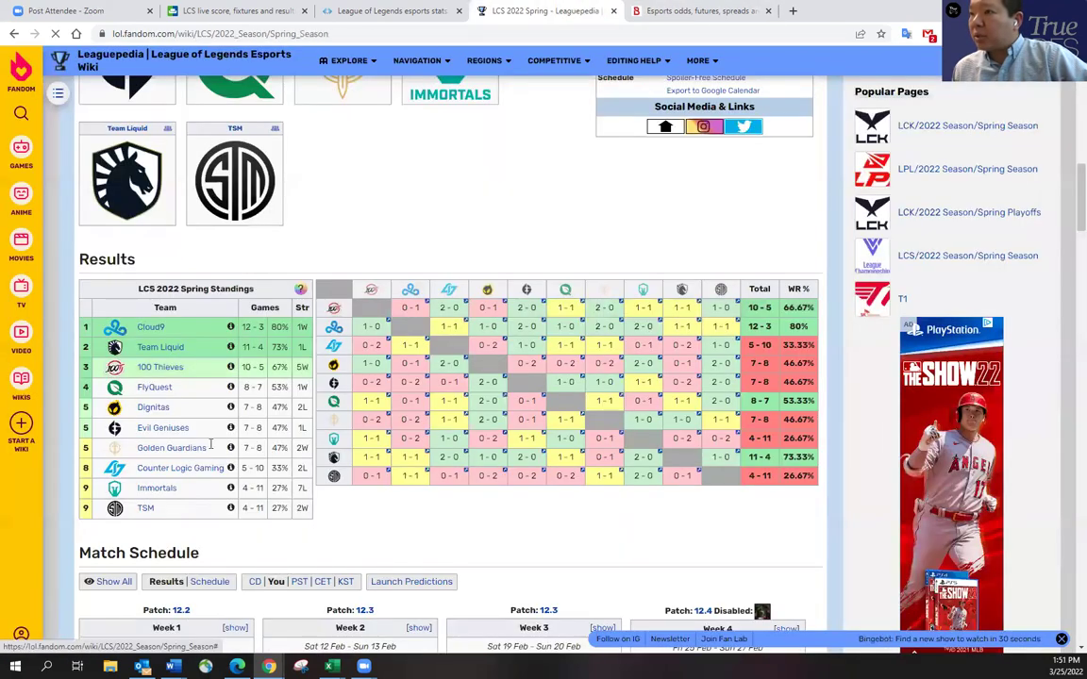
pyautogui.moveTo(201, 456)
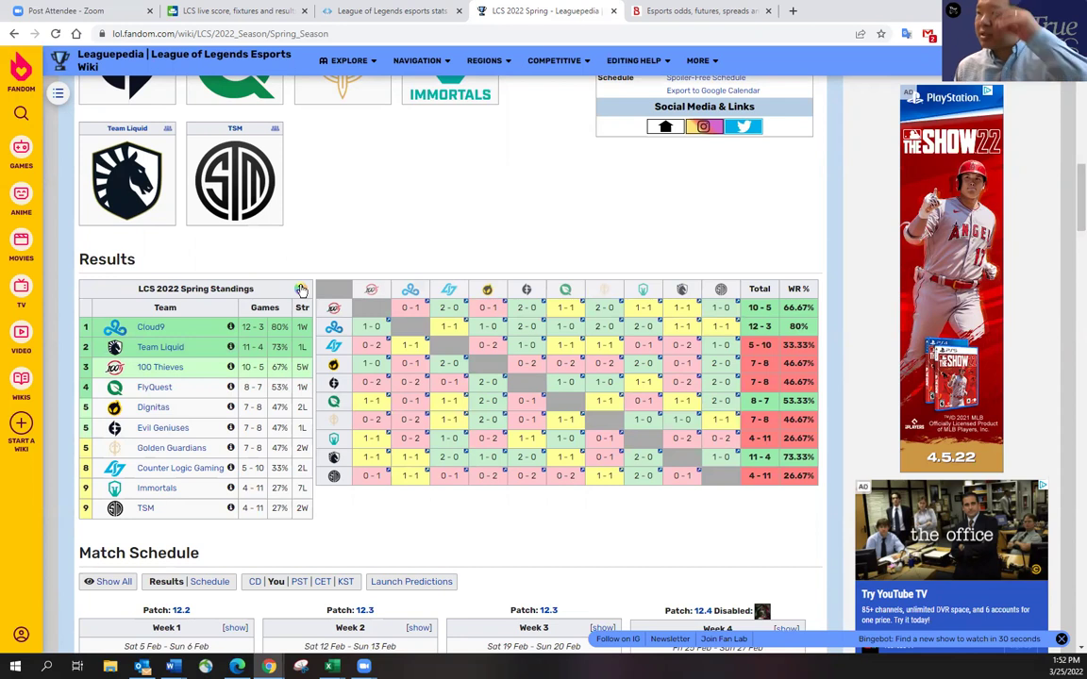
pyautogui.moveTo(300, 288)
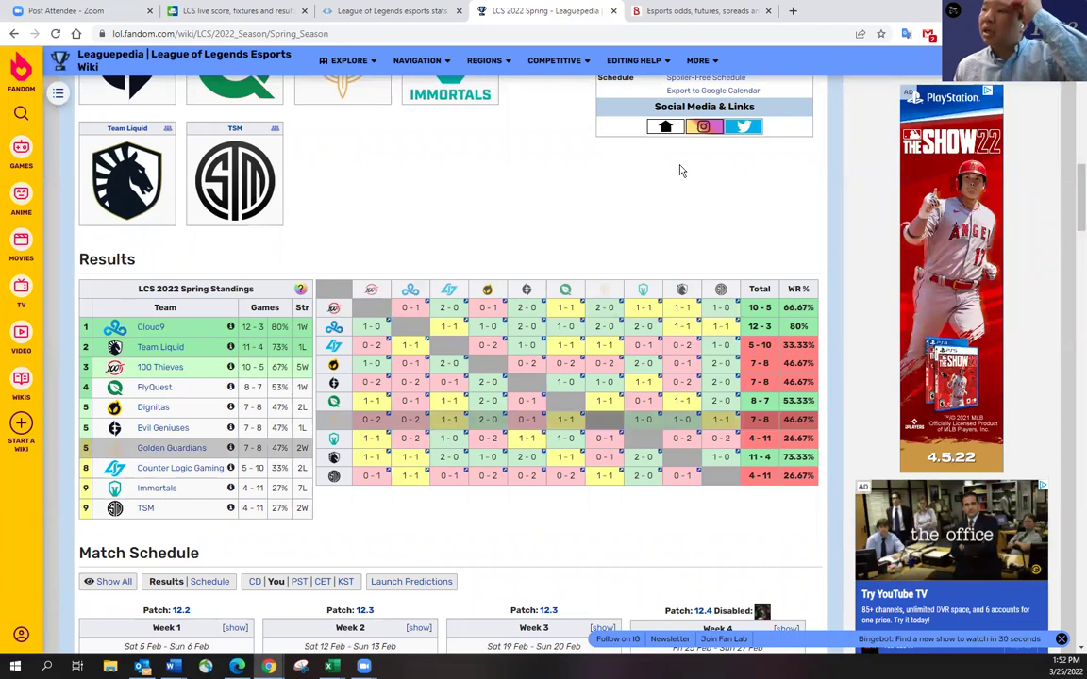
# - Glance at Bovada's odds, then bring back Leaguepedia's standings and head-to-head grid (Cloud9 12-3)
pyautogui.click(720, 12)
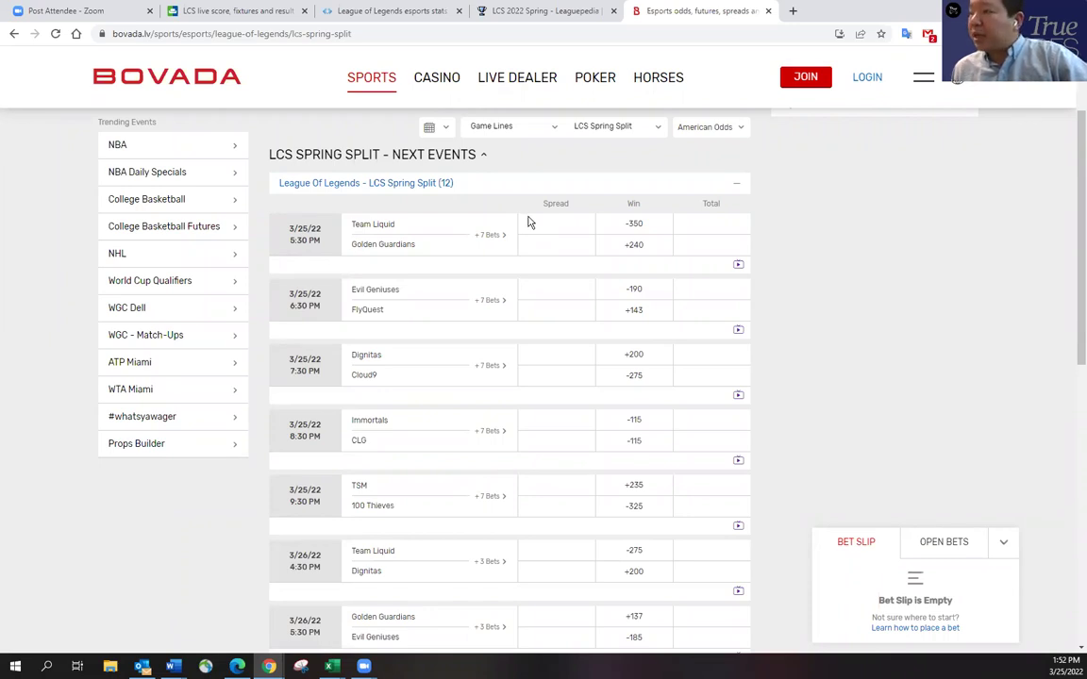
pyautogui.click(592, 12)
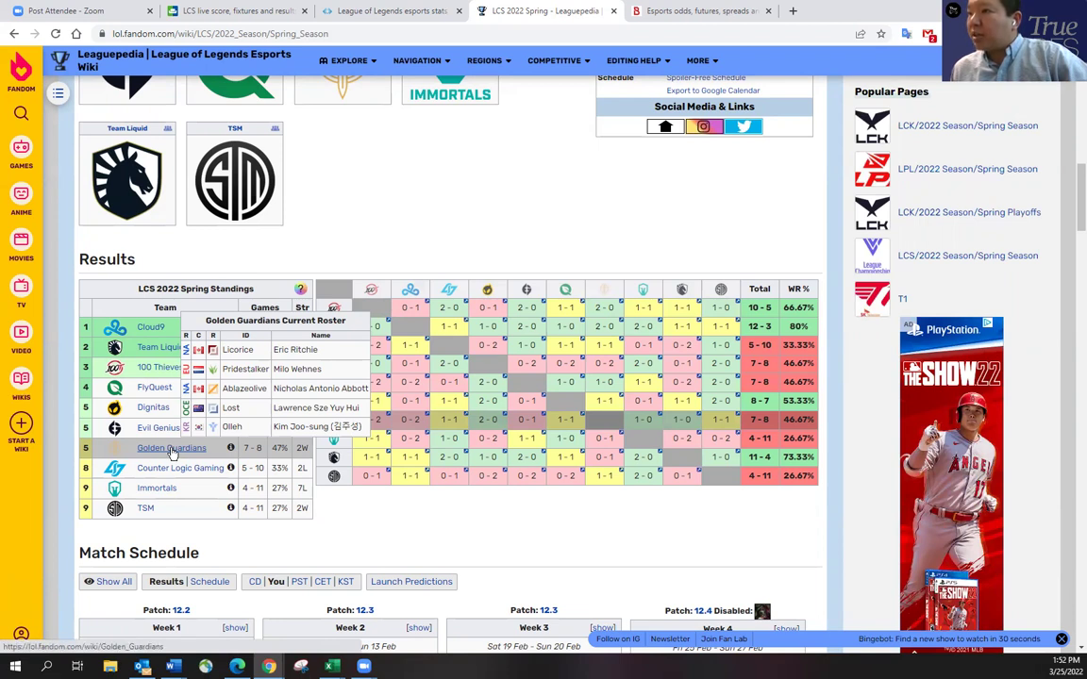
pyautogui.moveTo(175, 350)
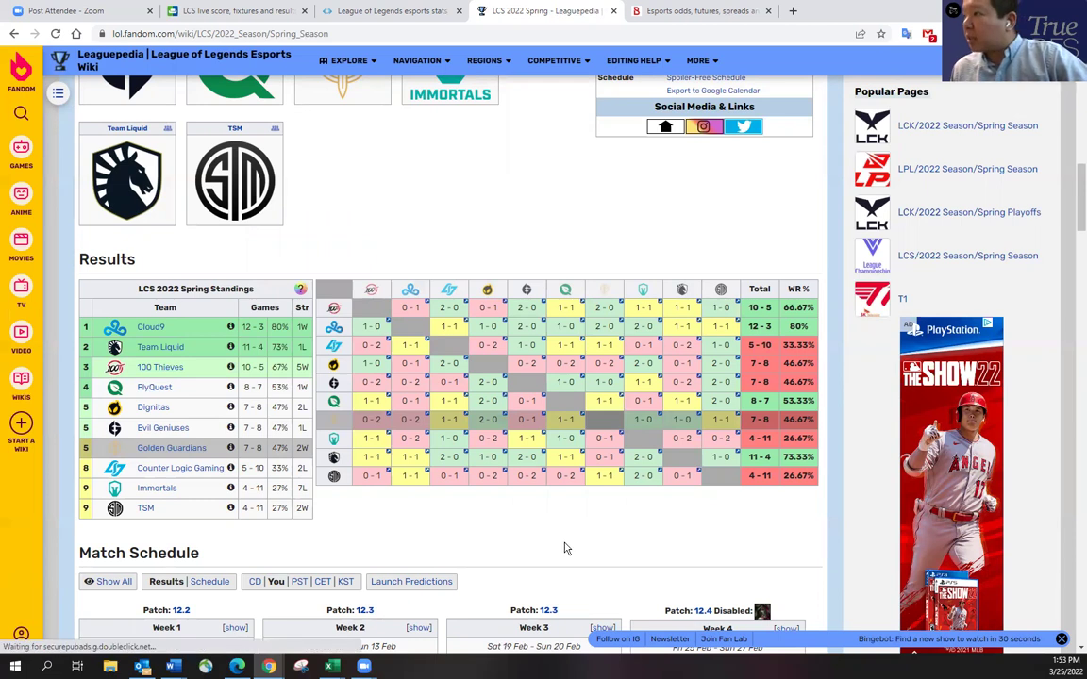
# - Show Bovada's Team Liquid vs Golden Guardians props with the 24.5 kills over/under at -115
pyautogui.click(674, 12)
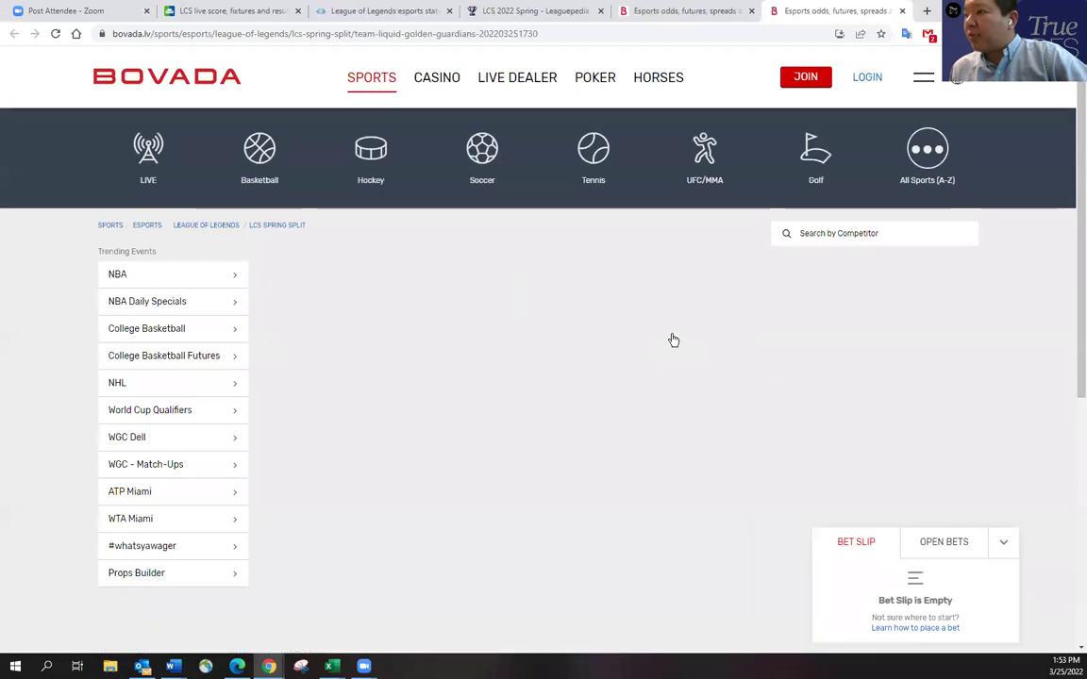
pyautogui.scroll(-4, 281, 417)
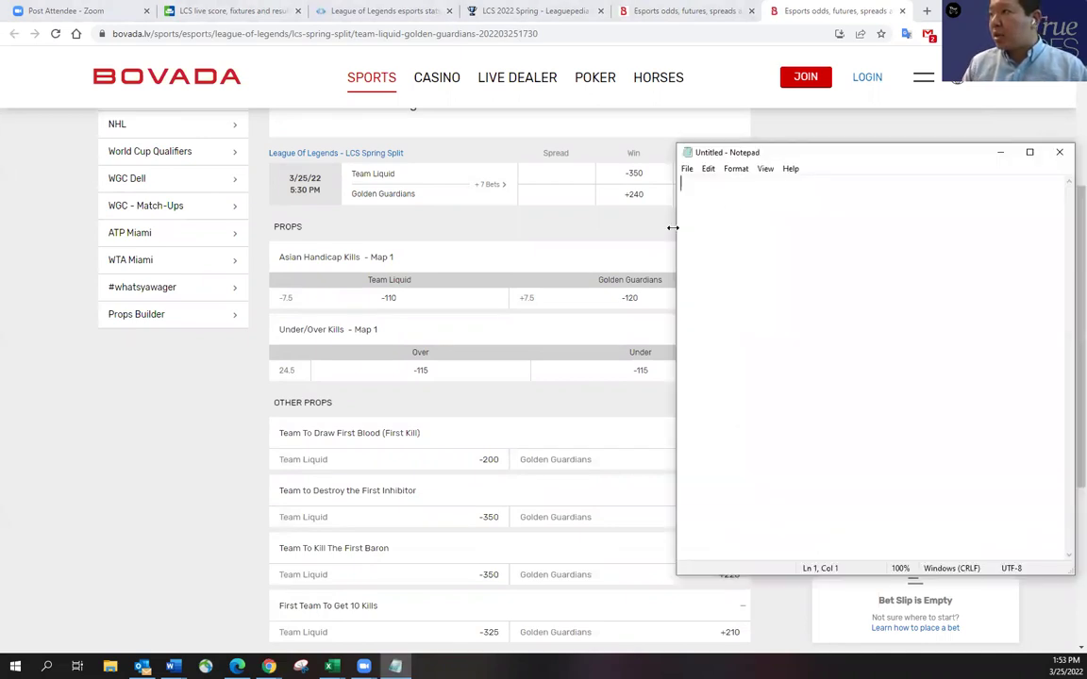
# - Narrow Notepad and type the matchup line 'TL (-350) vs GG (+240)'
pyautogui.moveTo(672, 228); pyautogui.dragTo(752, 228)
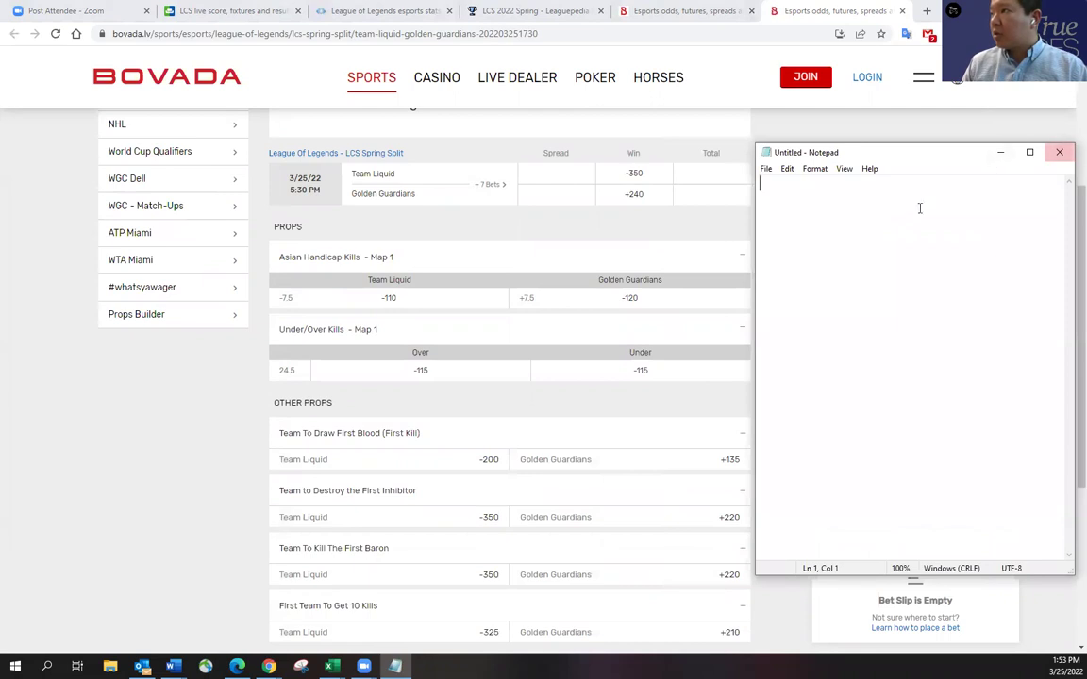
pyautogui.write('TL vs.')
pyautogui.press('BackSpace')
pyautogui.write('GG')
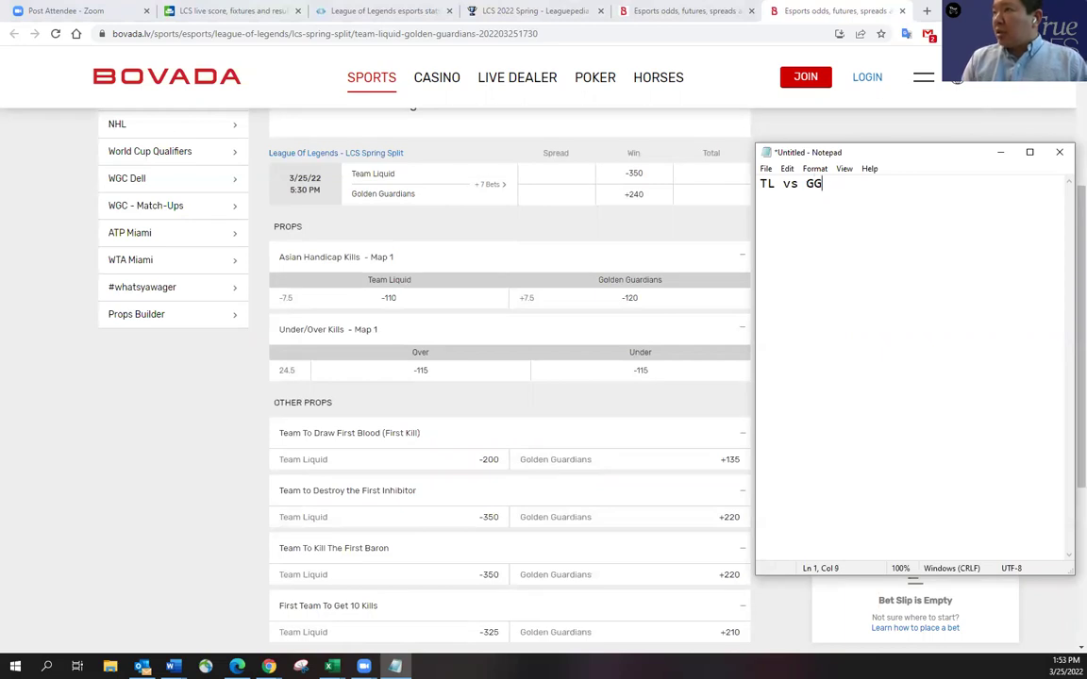
pyautogui.press('Left')
pyautogui.press('Left')
pyautogui.press('Left')
pyautogui.press('Left')
pyautogui.press('Left')
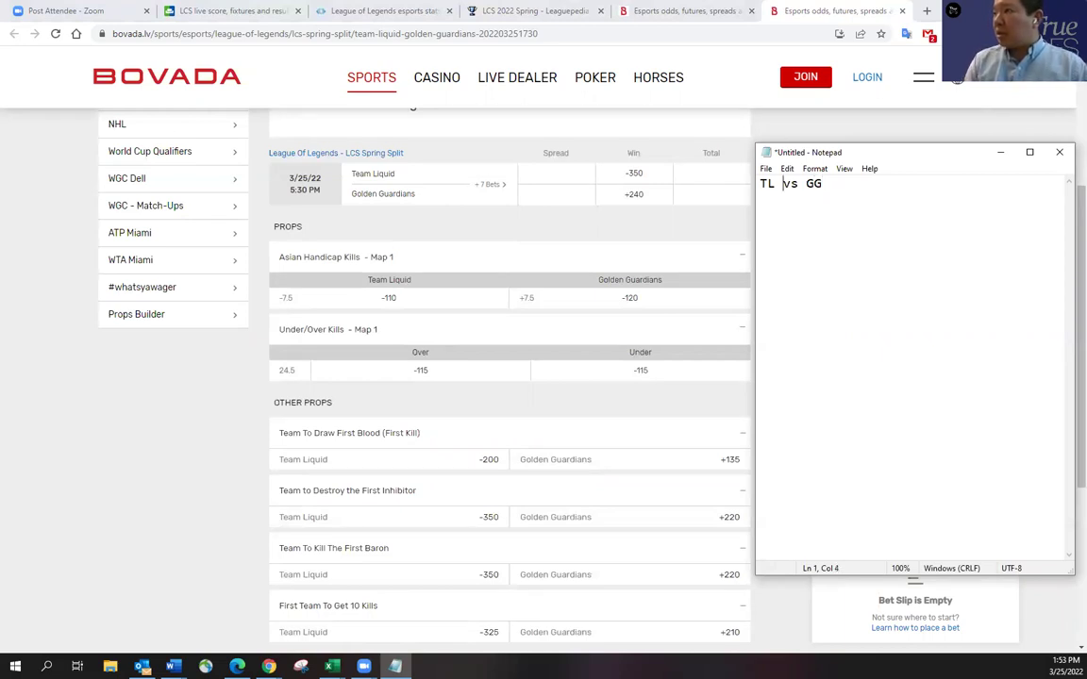
pyautogui.write('(-235')
pyautogui.press('BackSpace')
pyautogui.press('BackSpace')
pyautogui.press('BackSpace')
pyautogui.write('350)')
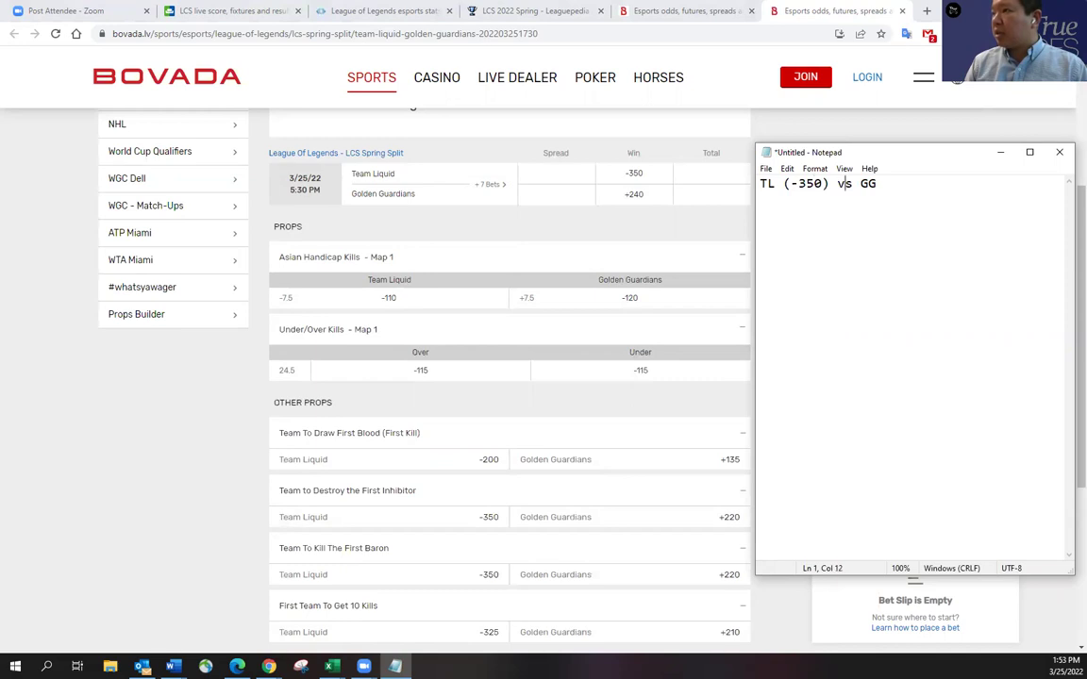
pyautogui.press('End')
pyautogui.write('(+240)')
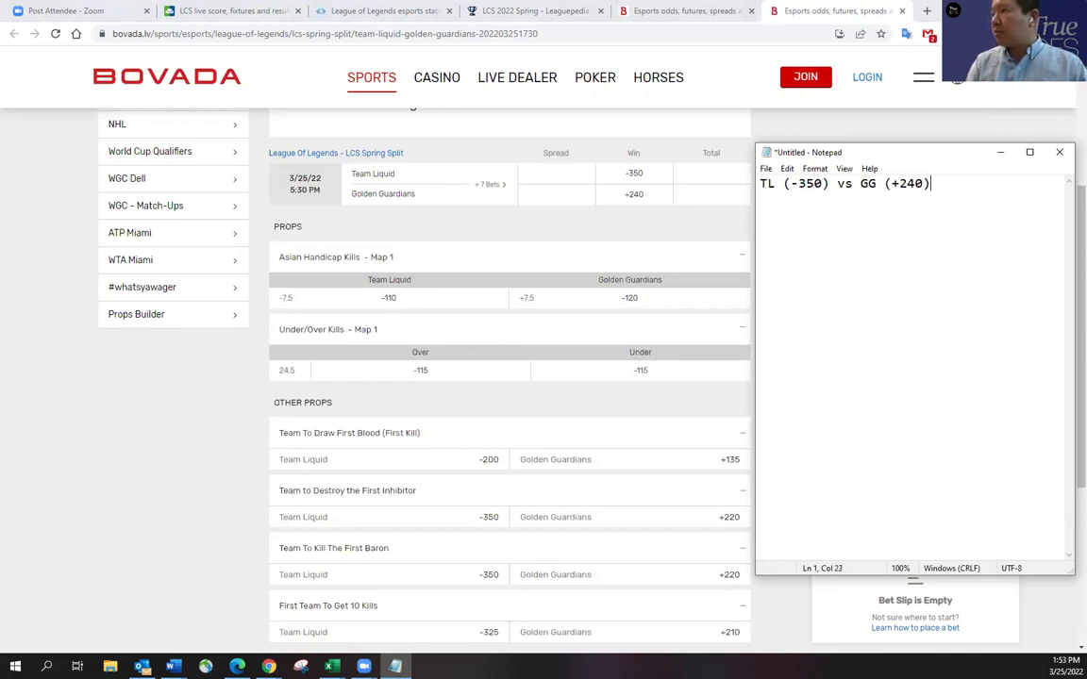
# - Add the pick 'TL wins. Bwipo/Bjerg/Hans Sama all better laners' and append 'O/U: 24.5'
pyautogui.press('Return')
pyautogui.write('TL wins')
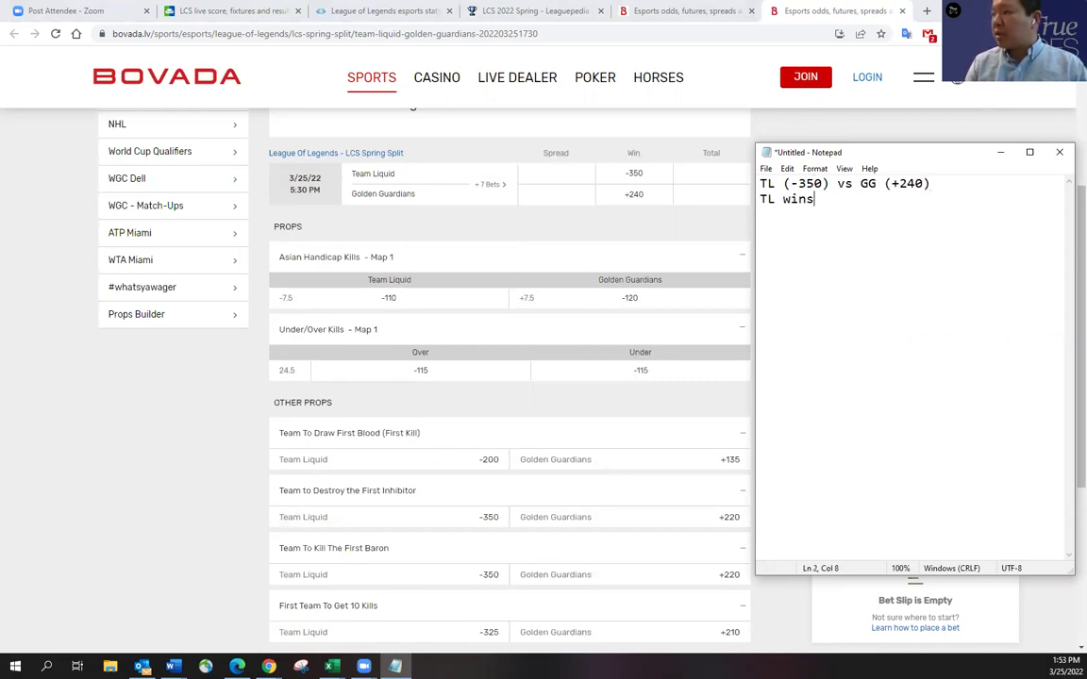
pyautogui.write('. Bwipo')
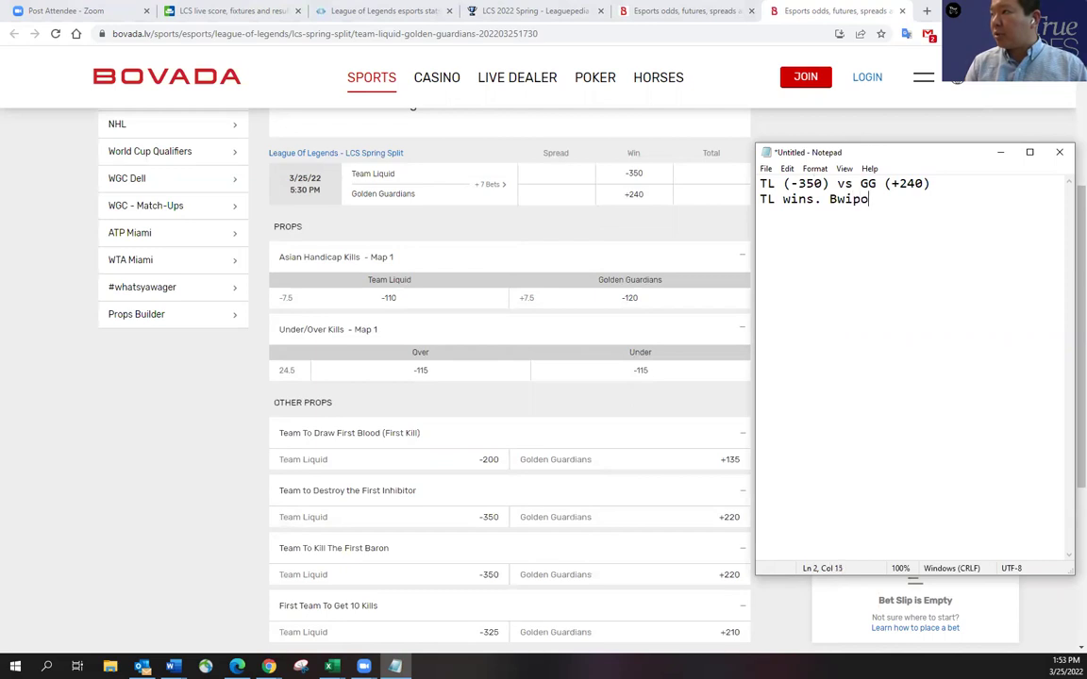
pyautogui.write('/Bjerg/Hans')
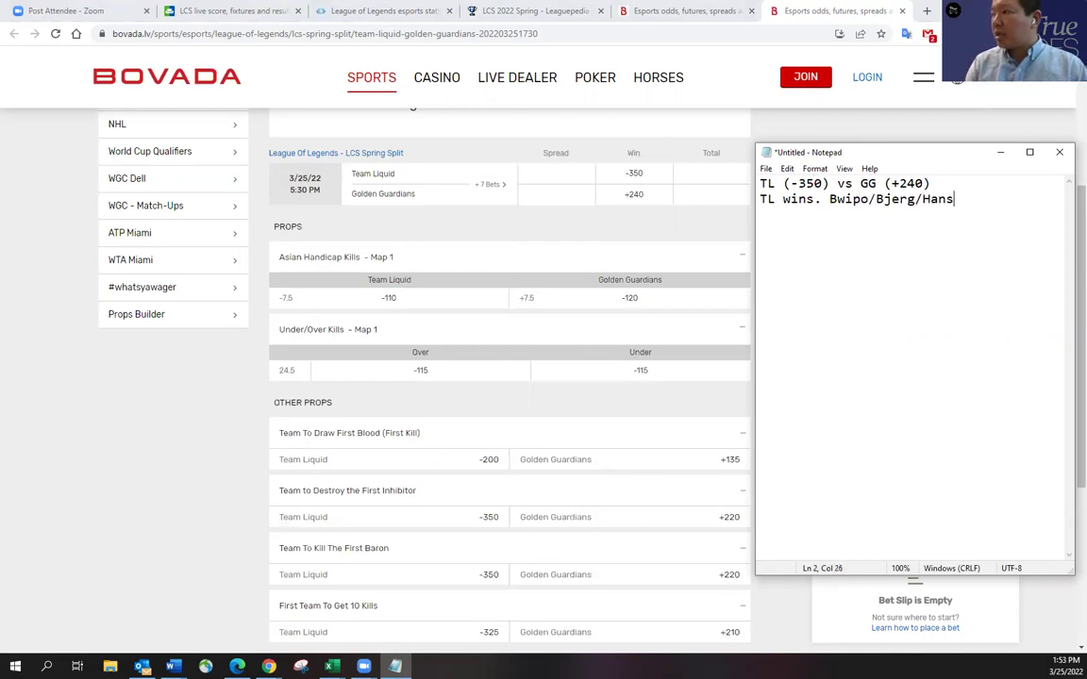
pyautogui.write(' Sama all better lan')
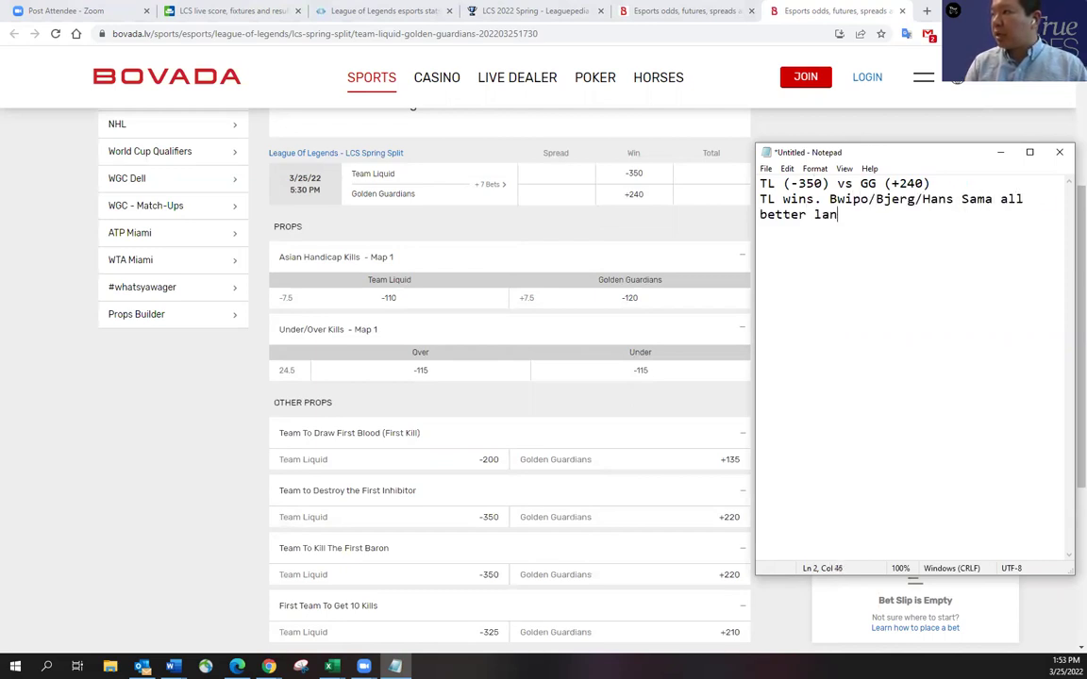
pyautogui.write('ers respectively.')
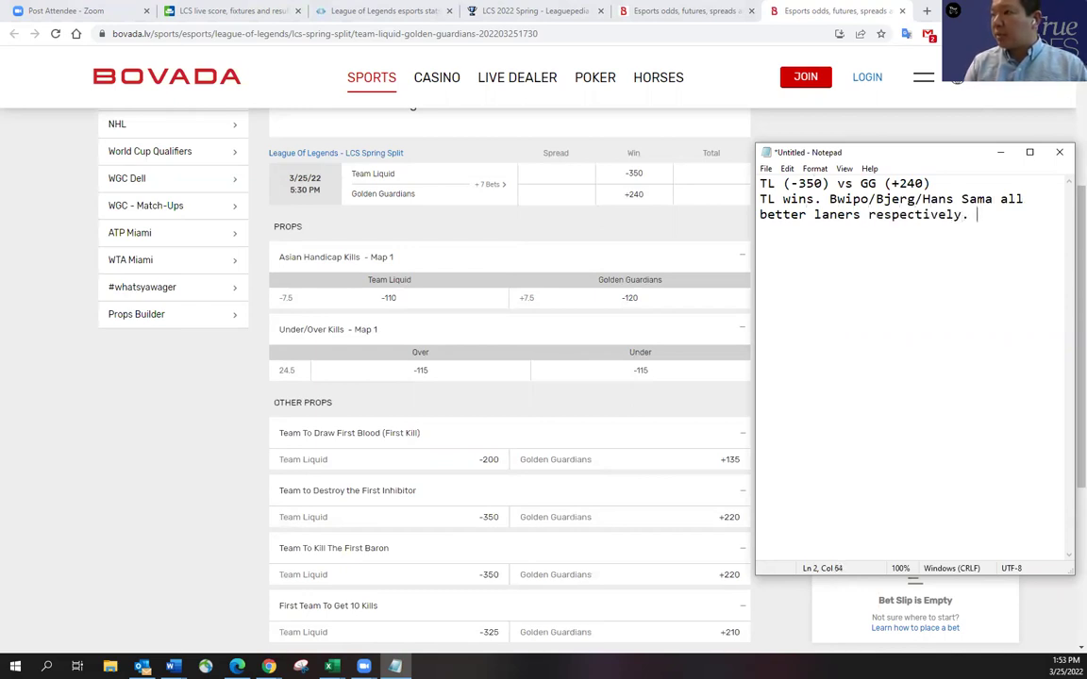
pyautogui.click(932, 183)
pyautogui.write('O/U')
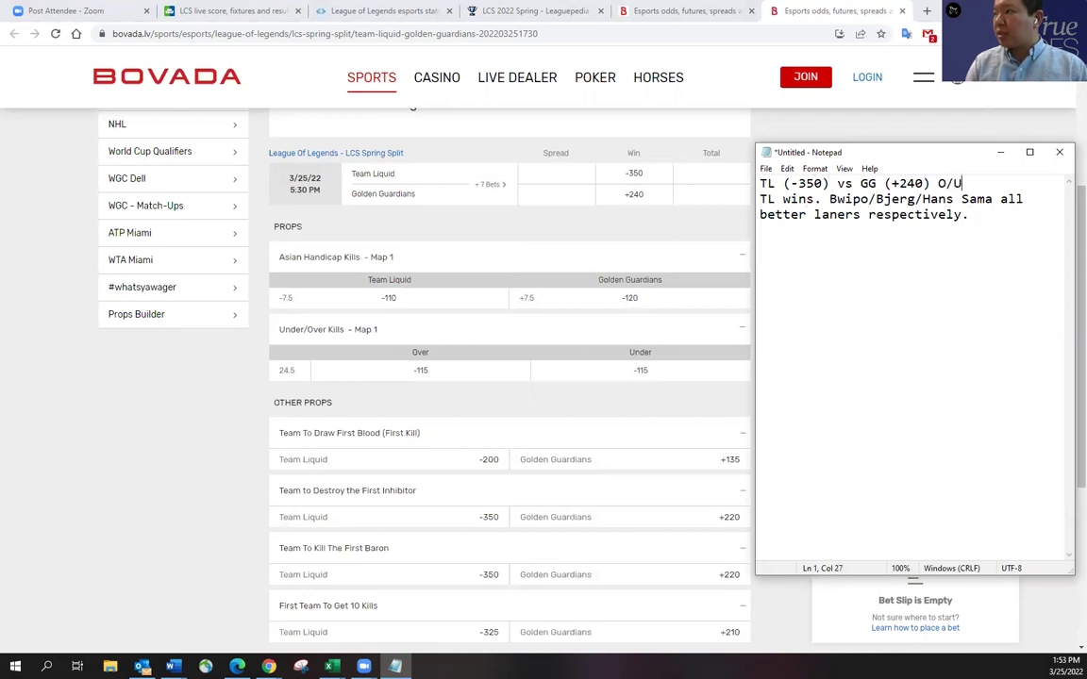
pyautogui.write(': 24.5')
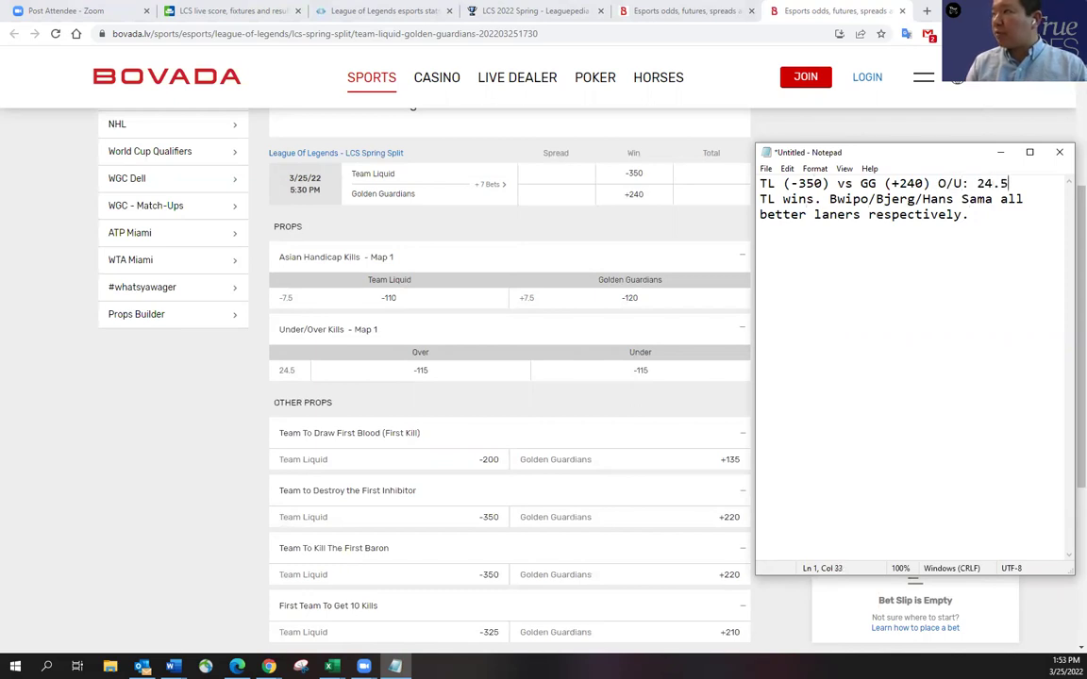
pyautogui.click(1003, 211)
pyautogui.press('Return')
pyautogui.press('Return')
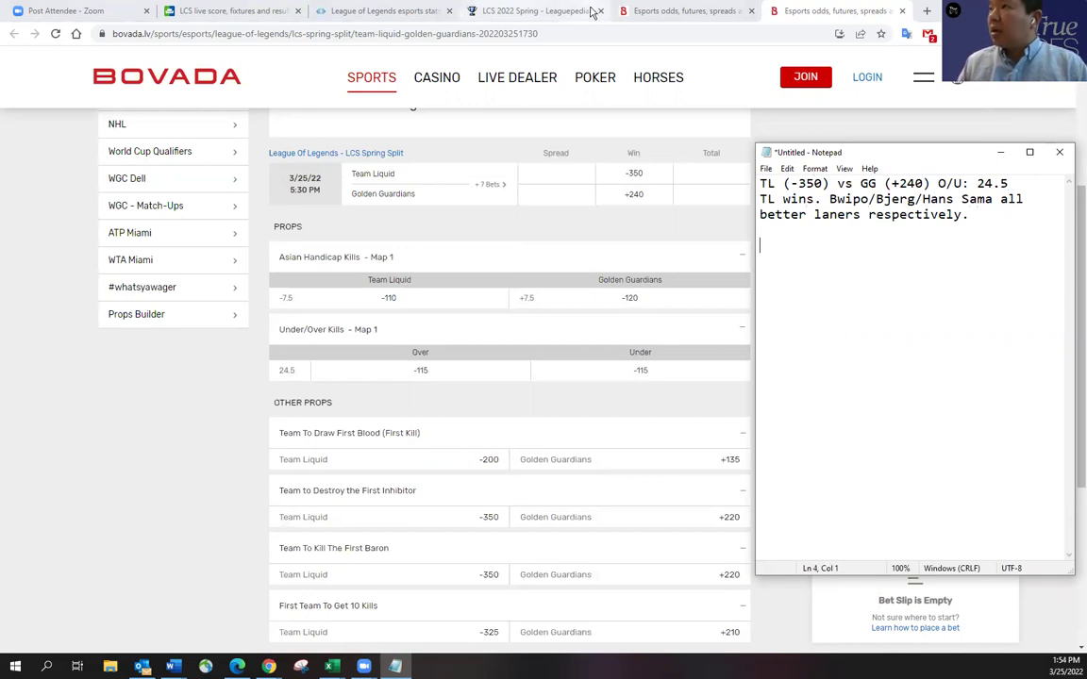
# - Return to Bovada's Team Liquid vs Golden Guardians props page showing first blood odds
pyautogui.click(667, 11)
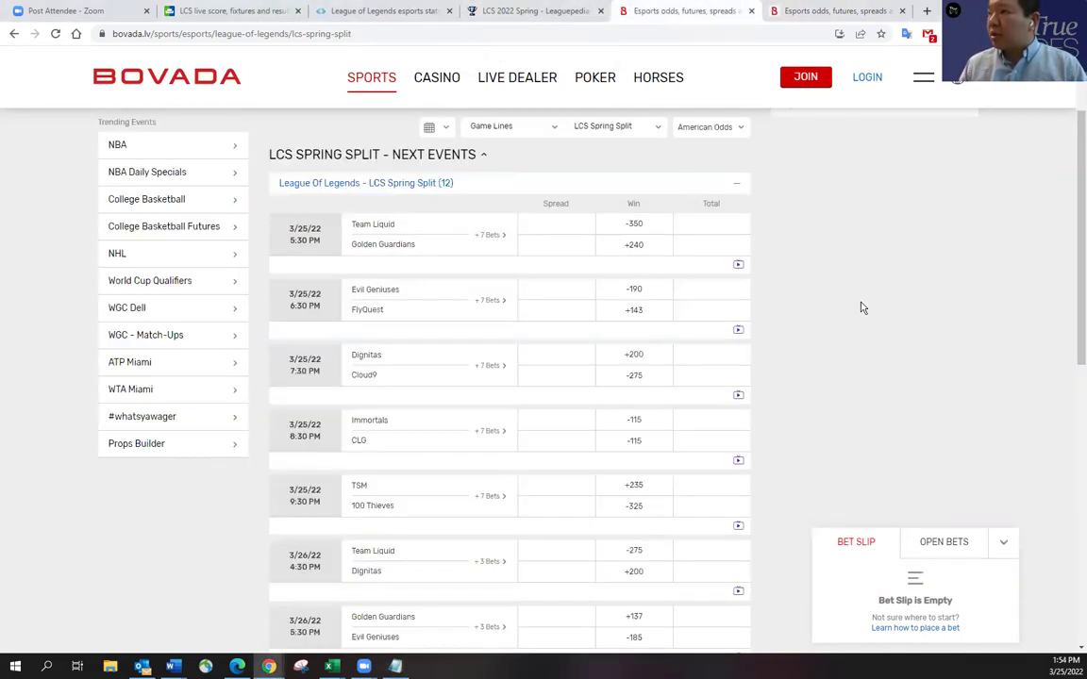
pyautogui.click(807, 10)
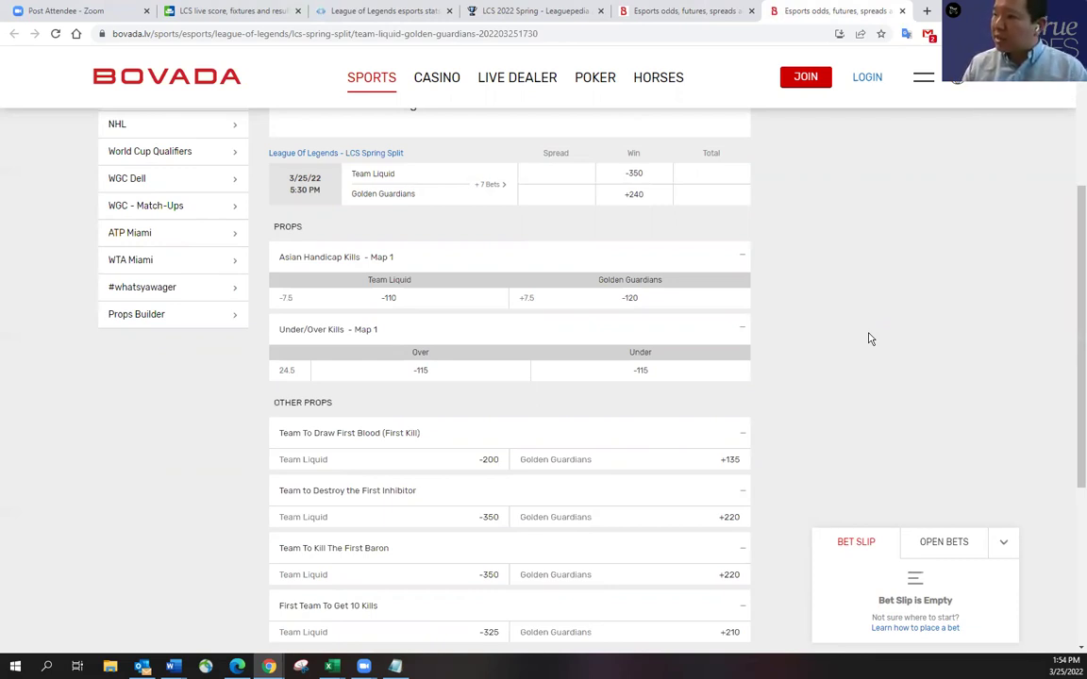
# - Type 'EG (-190) vs FLY (+143)' in Notepad, then bring back the Leaguepedia standings
pyautogui.click(675, 12)
pyautogui.hotkey('alt', 'Tab')
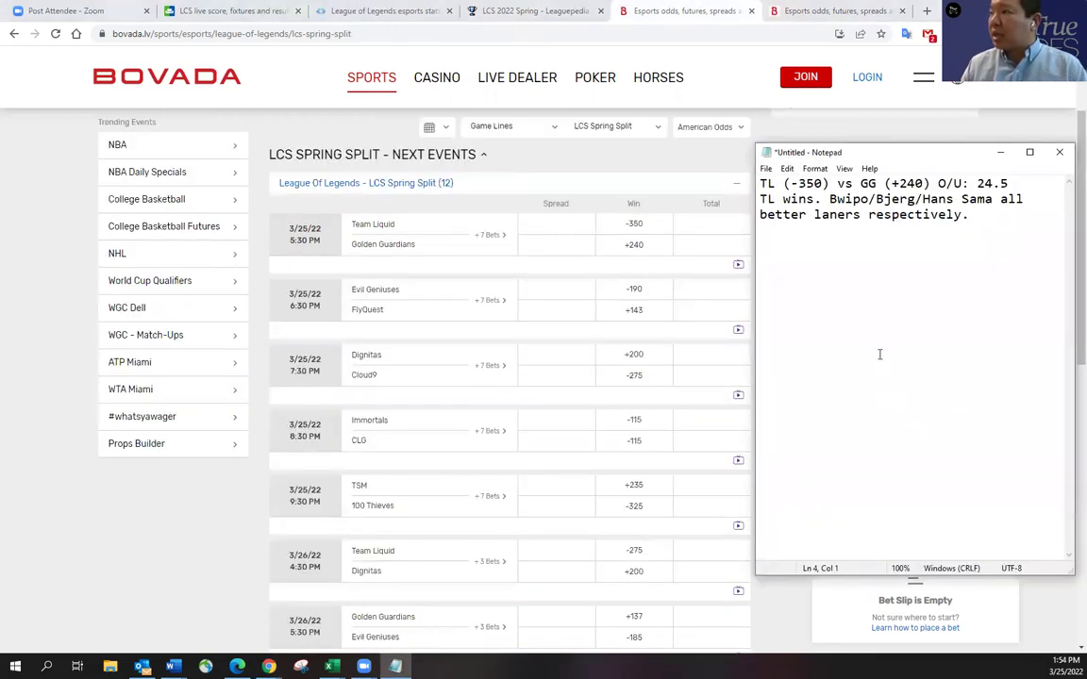
pyautogui.write('EG (')
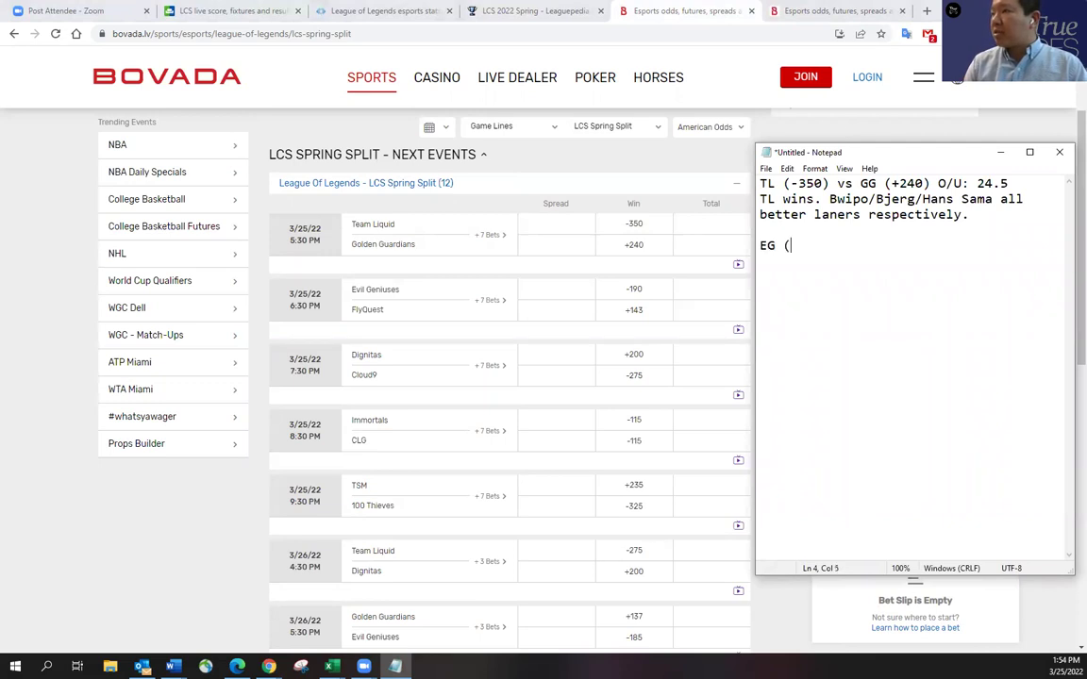
pyautogui.write('-190) vs')
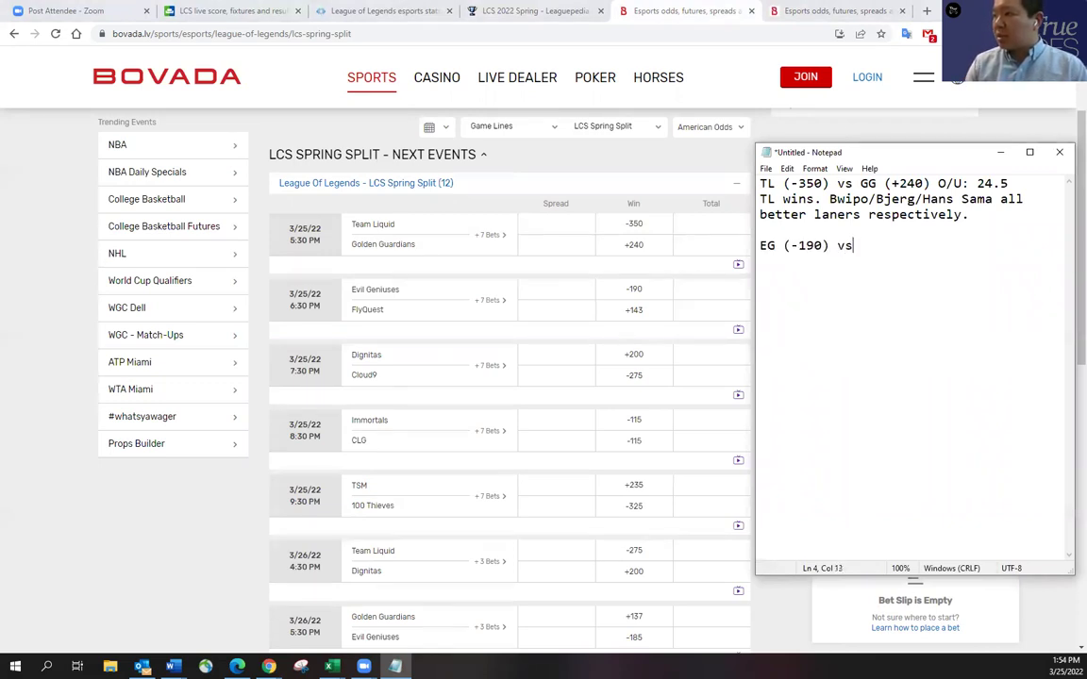
pyautogui.write(' FLY (+143)')
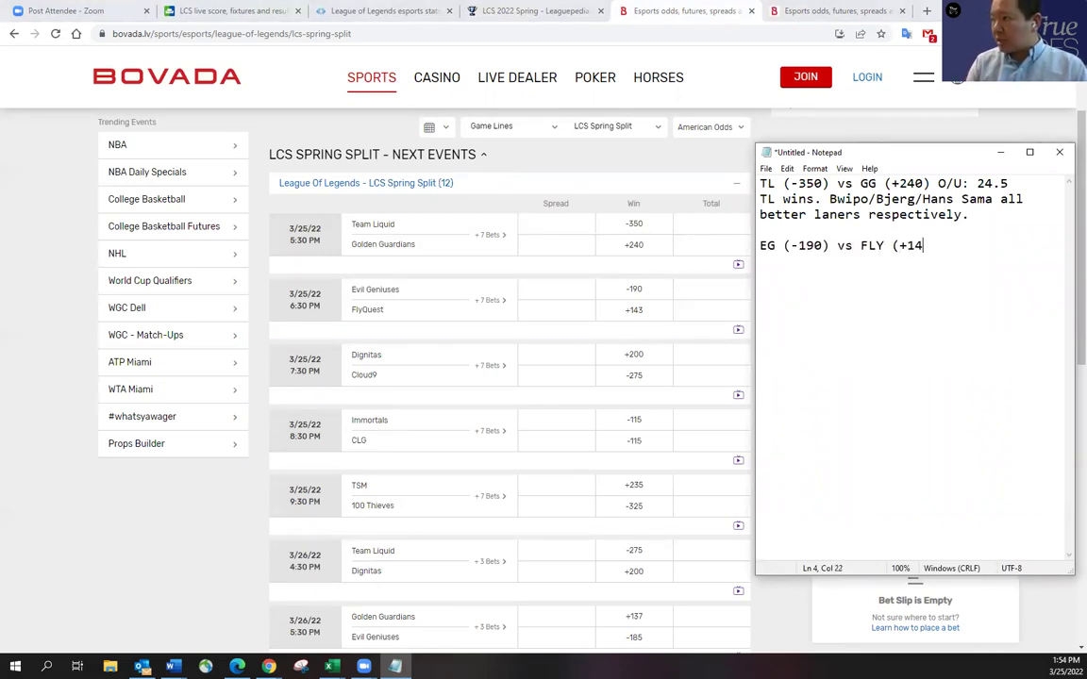
pyautogui.click(487, 11)
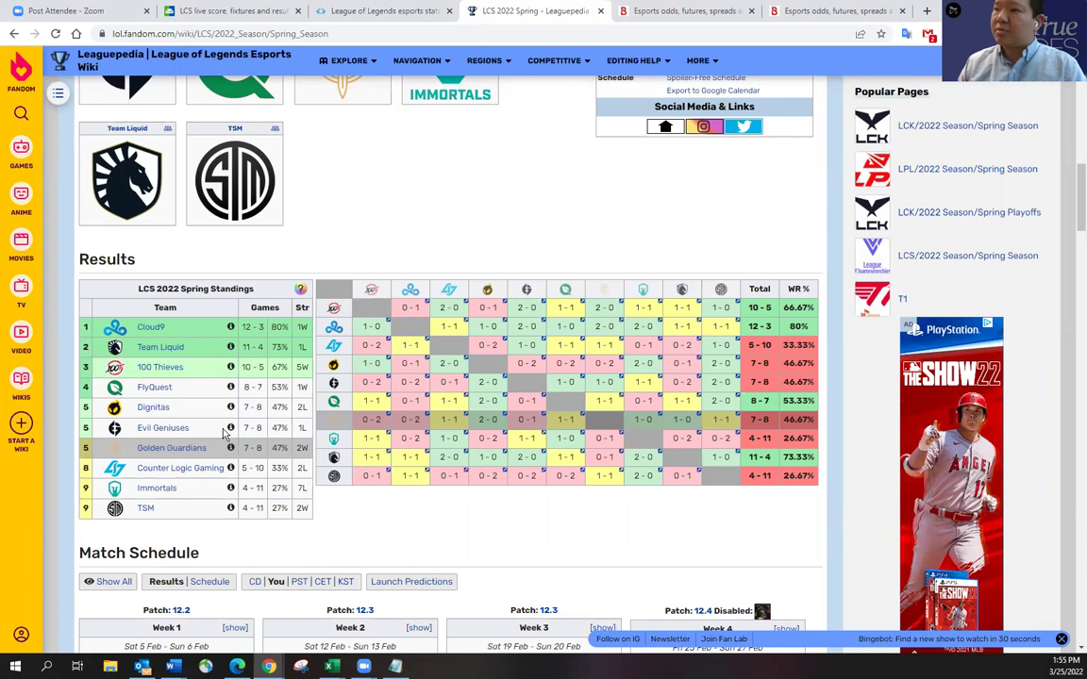
# - Close the extra Team Liquid odds tab, leaving Bovada's LCS Spring Split list with EG -190 vs FlyQuest +143
pyautogui.click(800, 11)
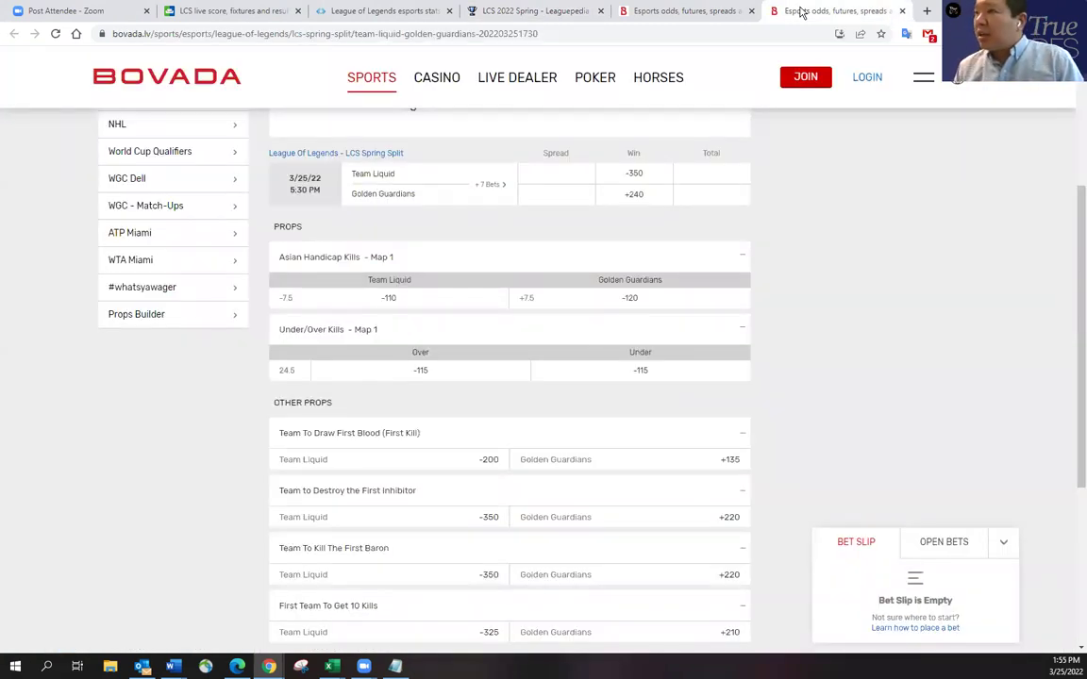
pyautogui.click(745, 11)
pyautogui.click(781, 11)
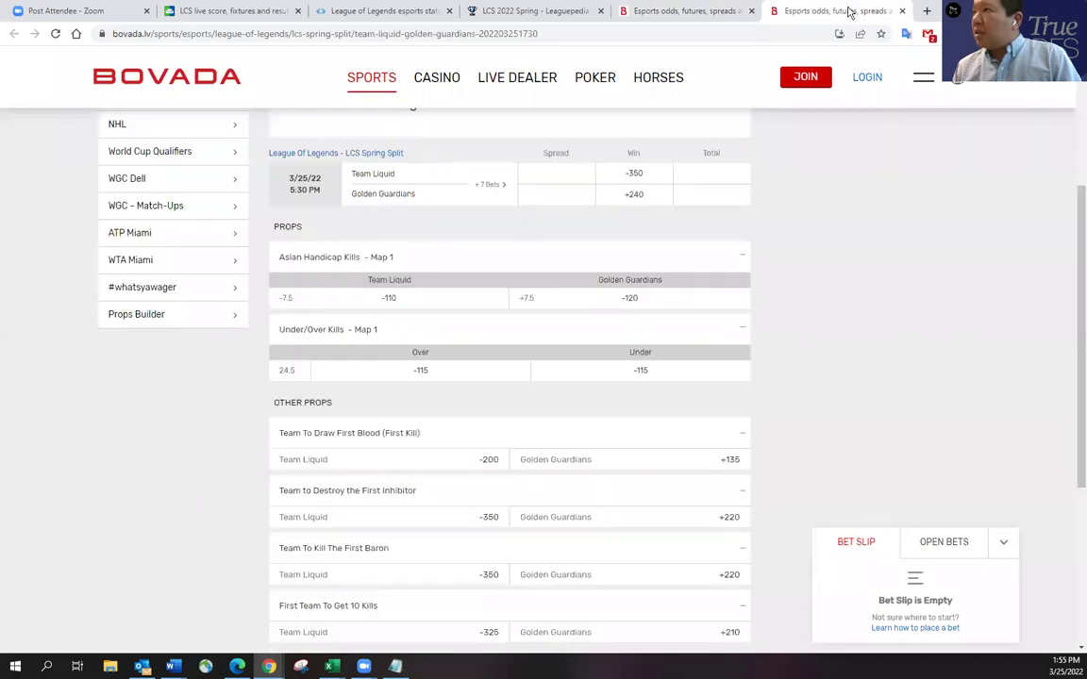
pyautogui.click(900, 11)
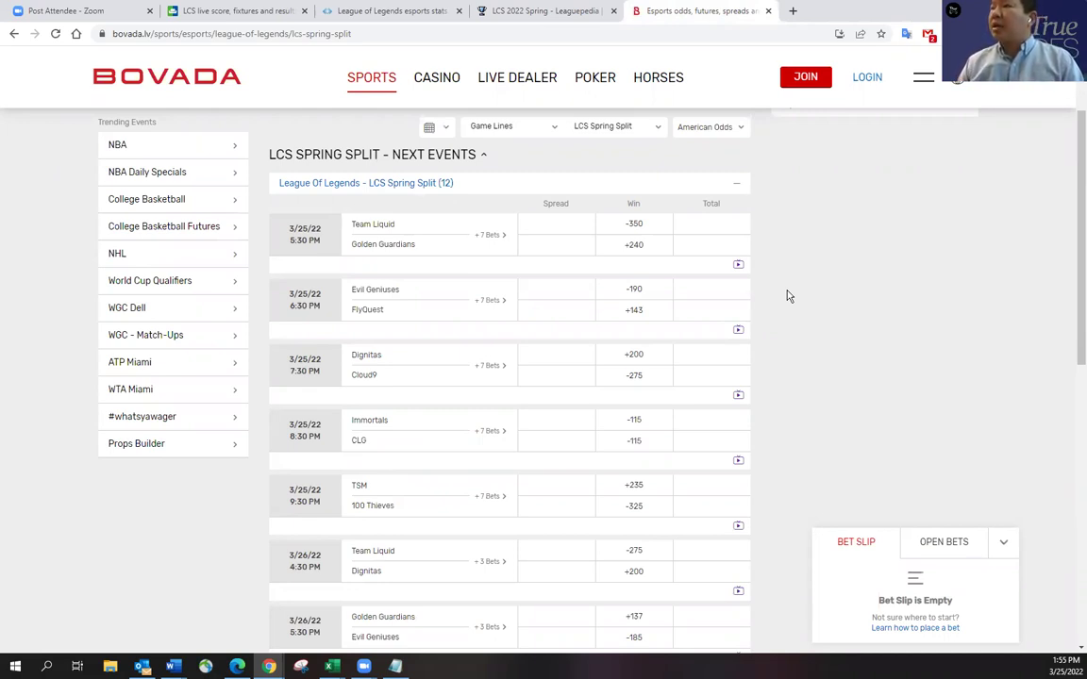
# - Open Bovada's Evil Geniuses vs FlyQuest props page in a new tab
pyautogui.rightClick(487, 303)
pyautogui.click(529, 311)
pyautogui.click(800, 10)
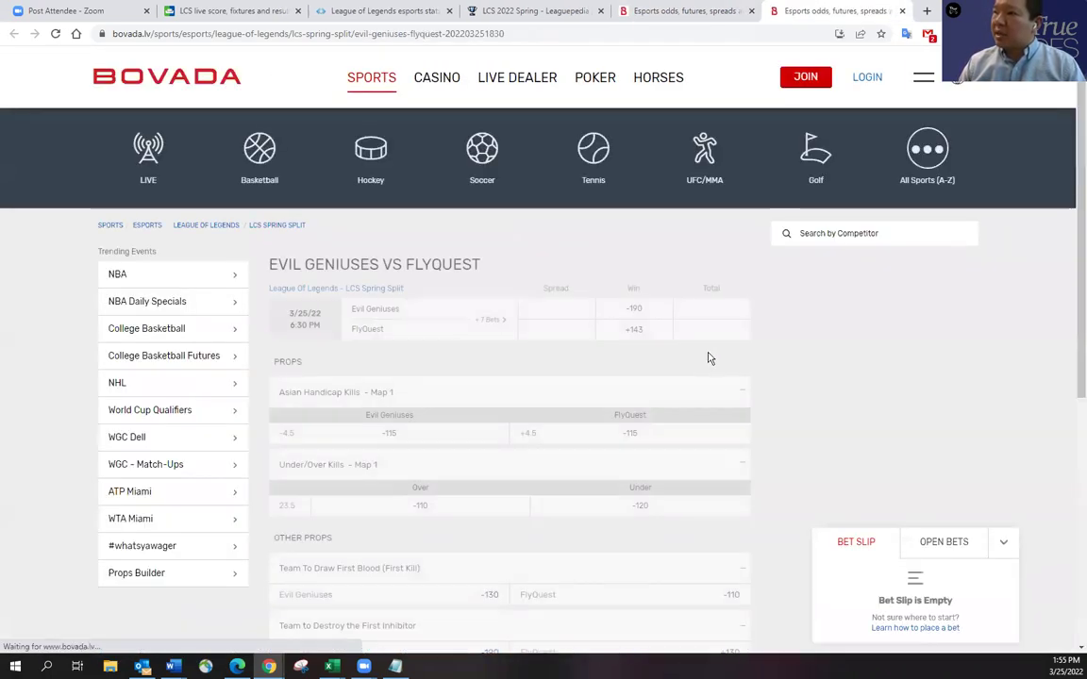
pyautogui.scroll(-2, 712, 356)
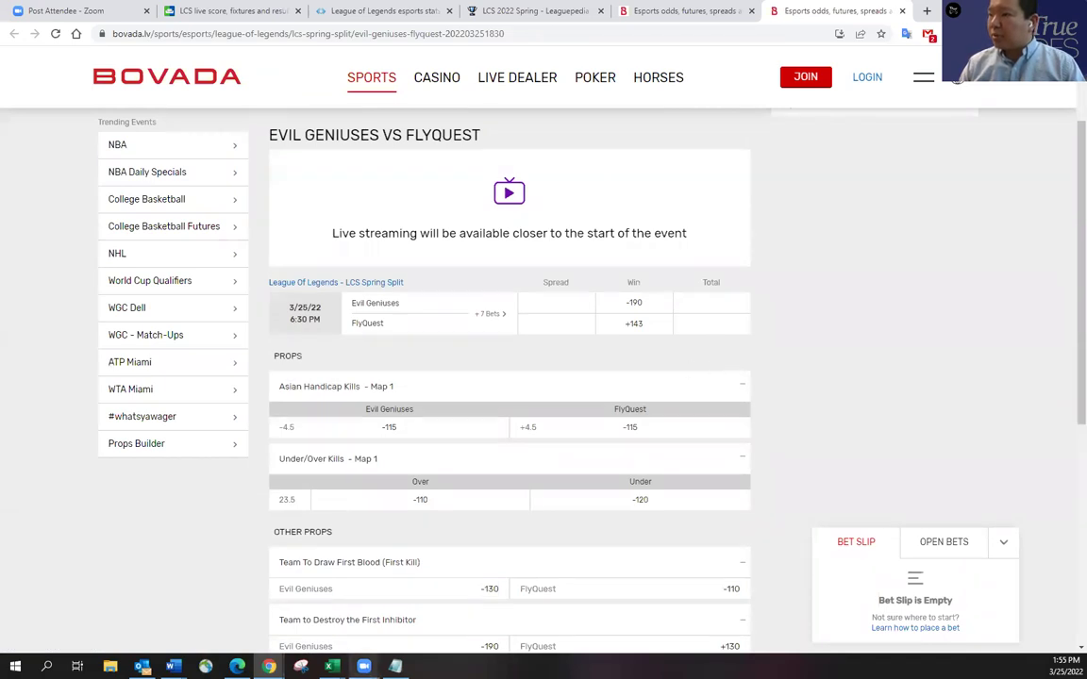
# - Add 'O/U: 23.5' to the EG vs FLY line in the notes
pyautogui.hotkey('alt', 'Tab')
pyautogui.write('O/U: 23.5')
pyautogui.press('Return')
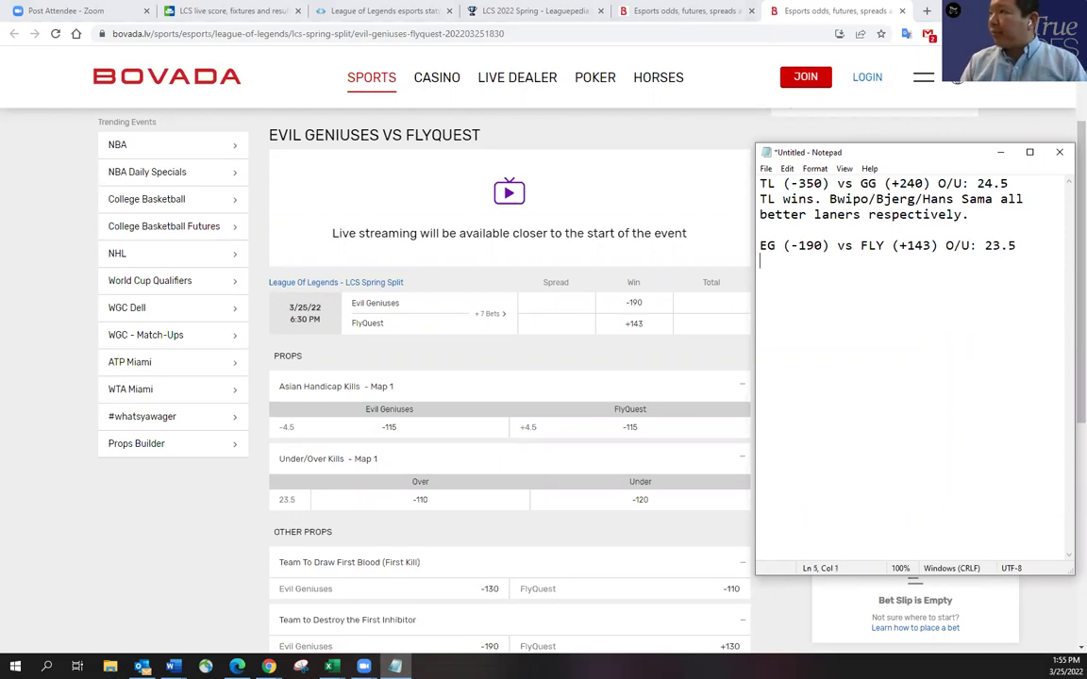
# - From SofaScore's LCS list, open the TL vs GG and EG vs FLY matches in new tabs
pyautogui.click(660, 10)
pyautogui.click(500, 10)
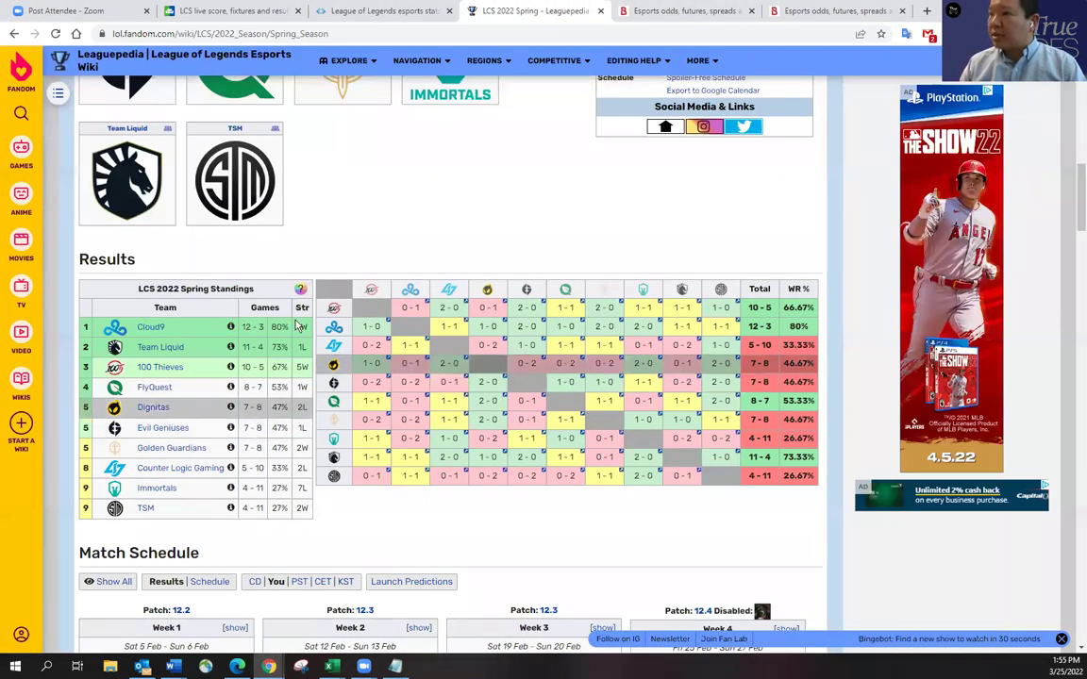
pyautogui.click(231, 10)
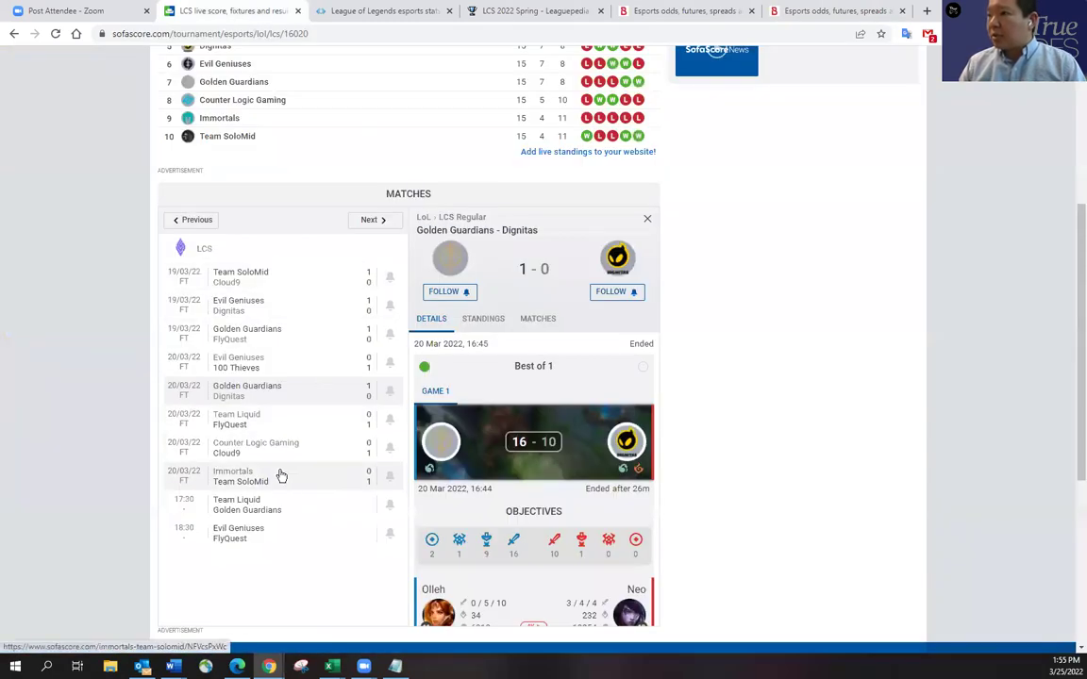
pyautogui.rightClick(287, 506)
pyautogui.click(325, 510)
pyautogui.rightClick(300, 532)
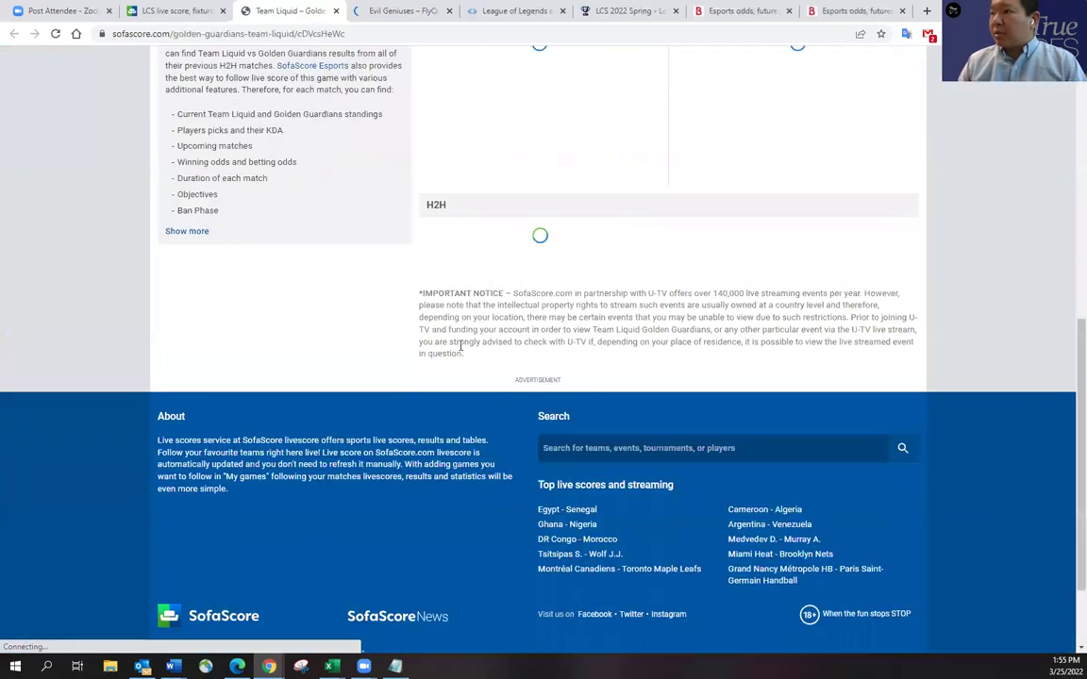
# - Review Team Liquid vs Golden Guardians' recent LCS results, including TL's loss to FlyQuest
pyautogui.scroll(2, 402, 330)
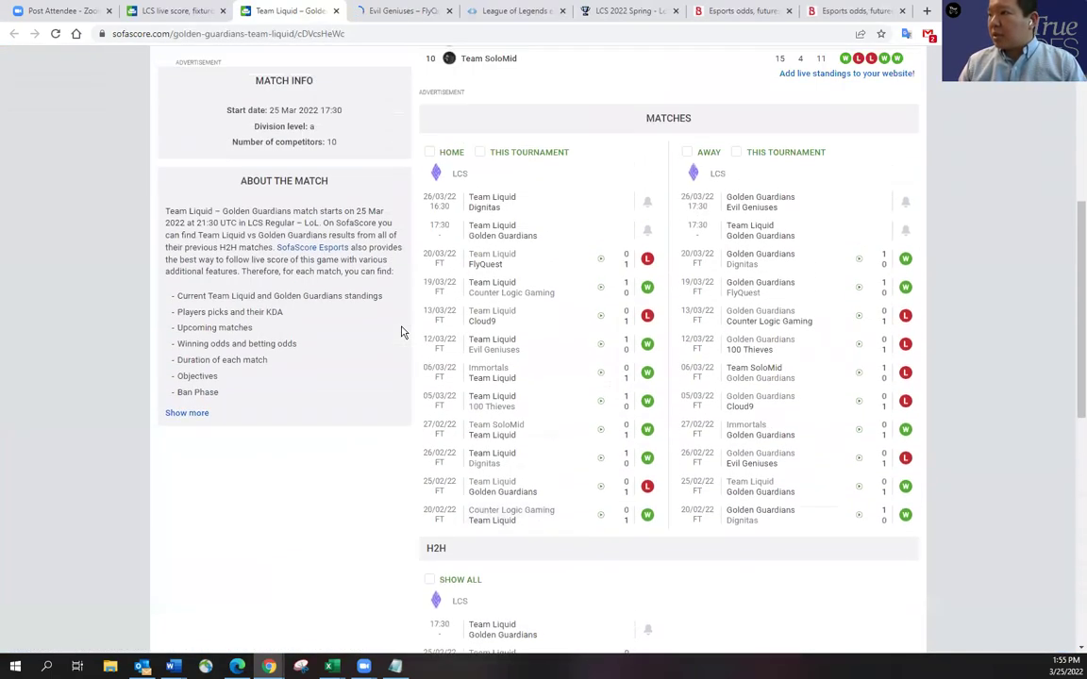
pyautogui.scroll(-2, 401, 330)
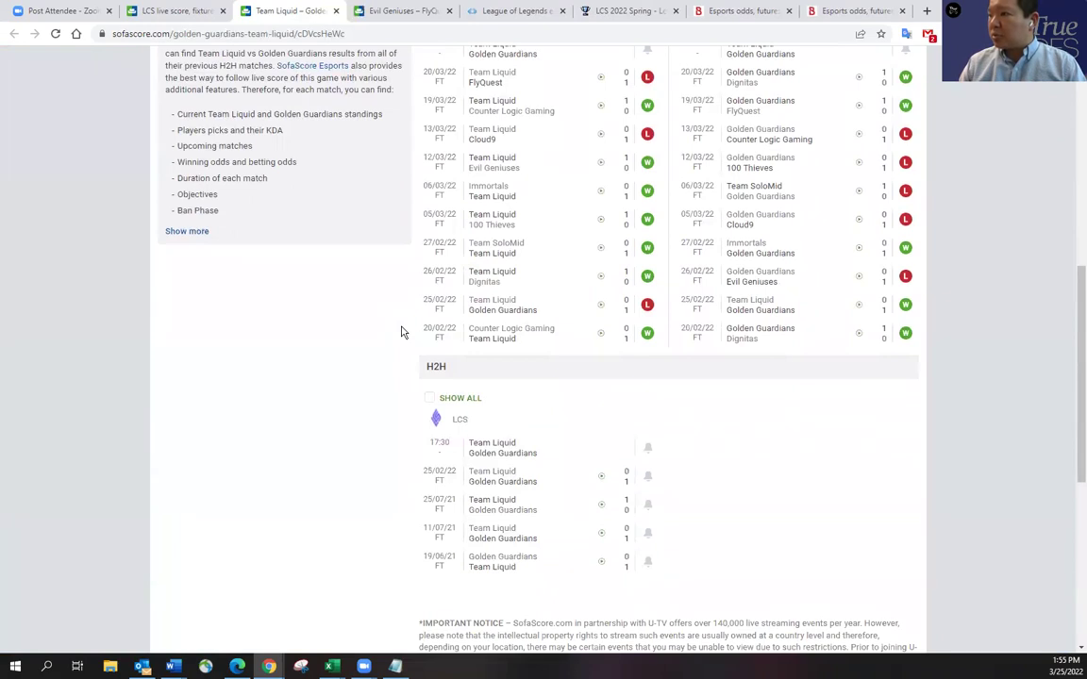
pyautogui.scroll(3, 401, 332)
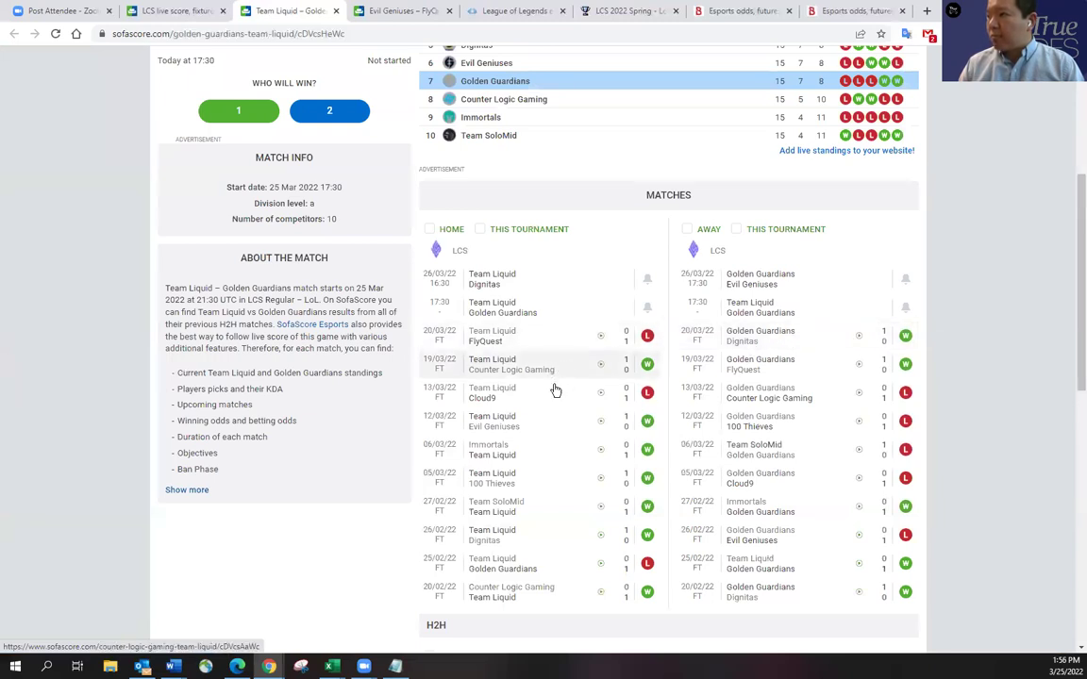
# - Review EG vs FlyQuest's recent results on SofaScore, glancing at Oracle's Elixir and Leaguepedia
pyautogui.click(400, 12)
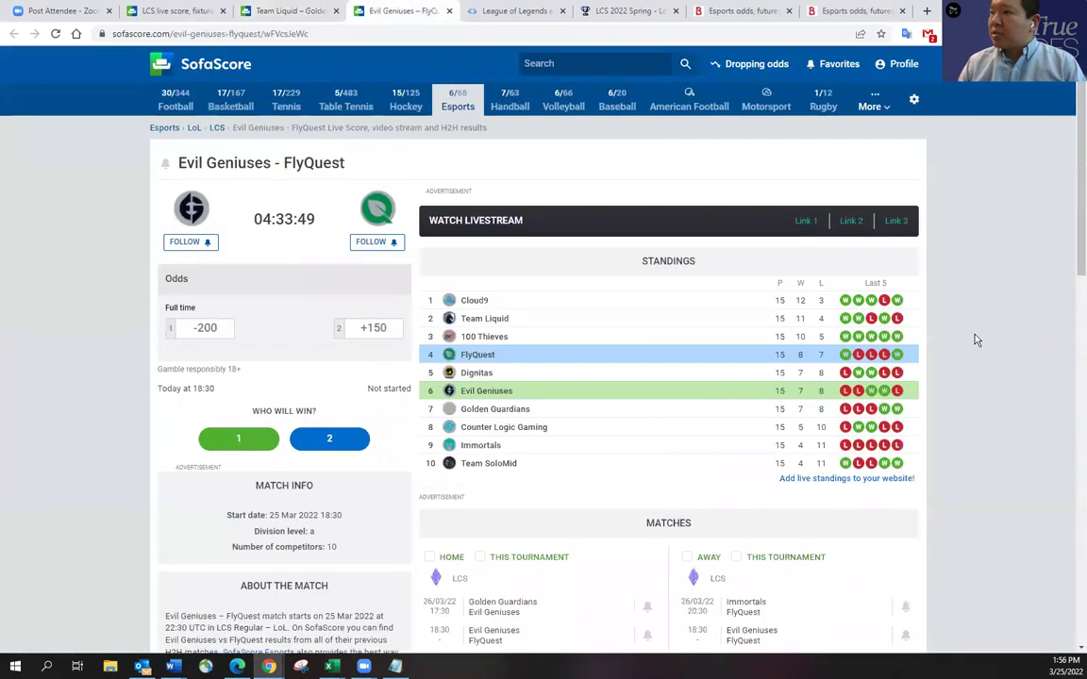
pyautogui.scroll(-5, 975, 337)
pyautogui.scroll(2, 976, 339)
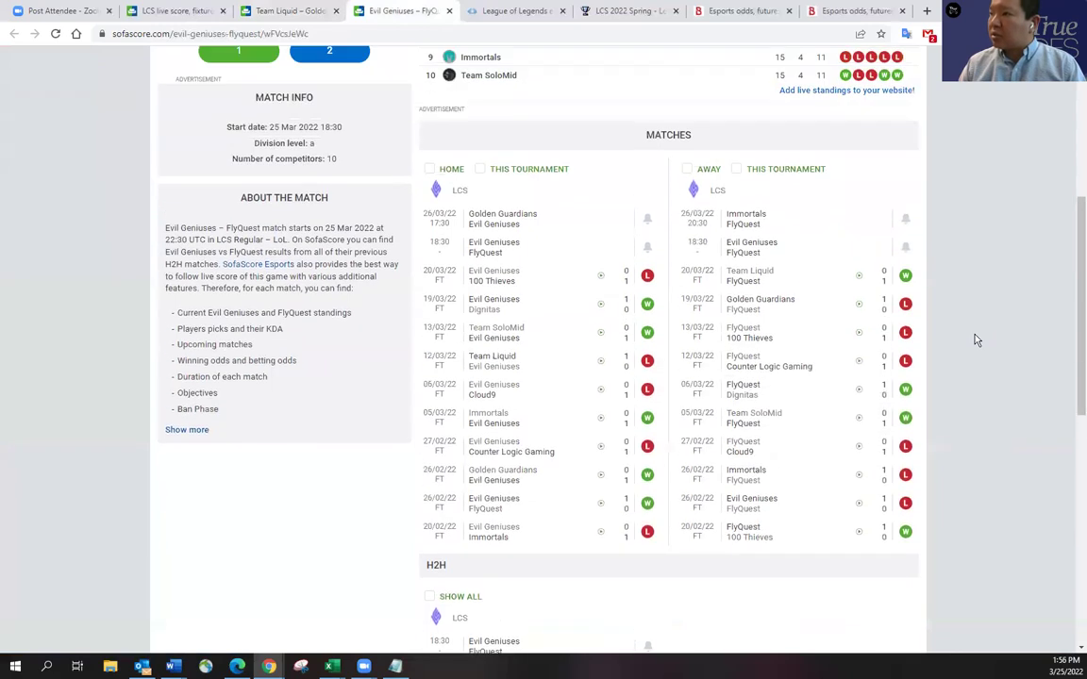
pyautogui.scroll(2, 976, 339)
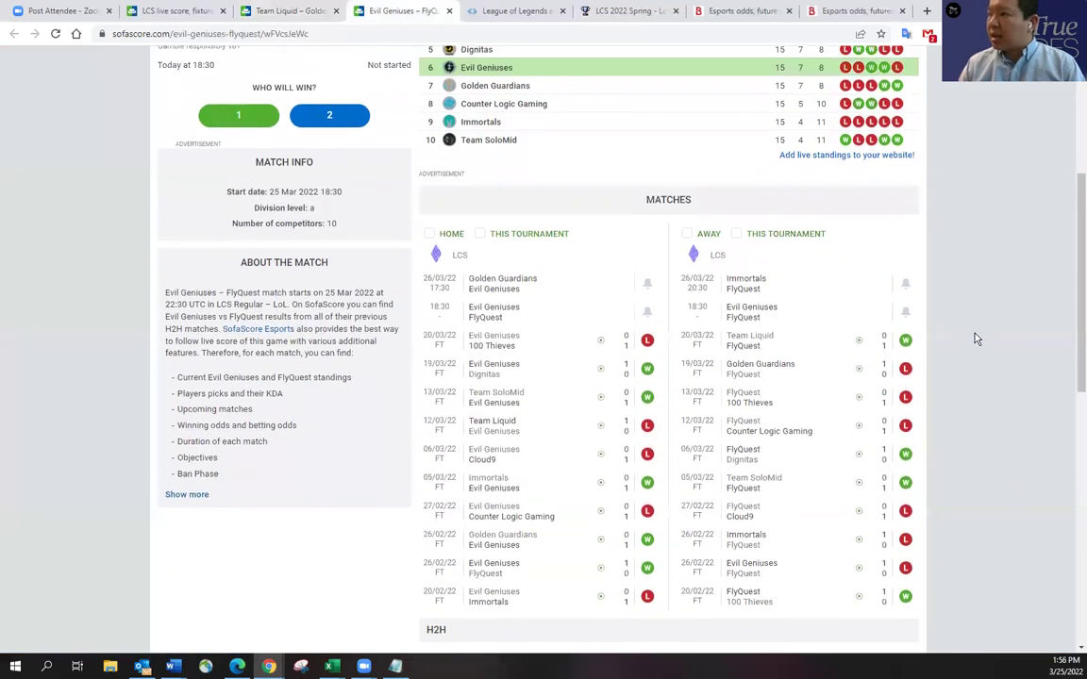
pyautogui.click(549, 11)
pyautogui.click(616, 12)
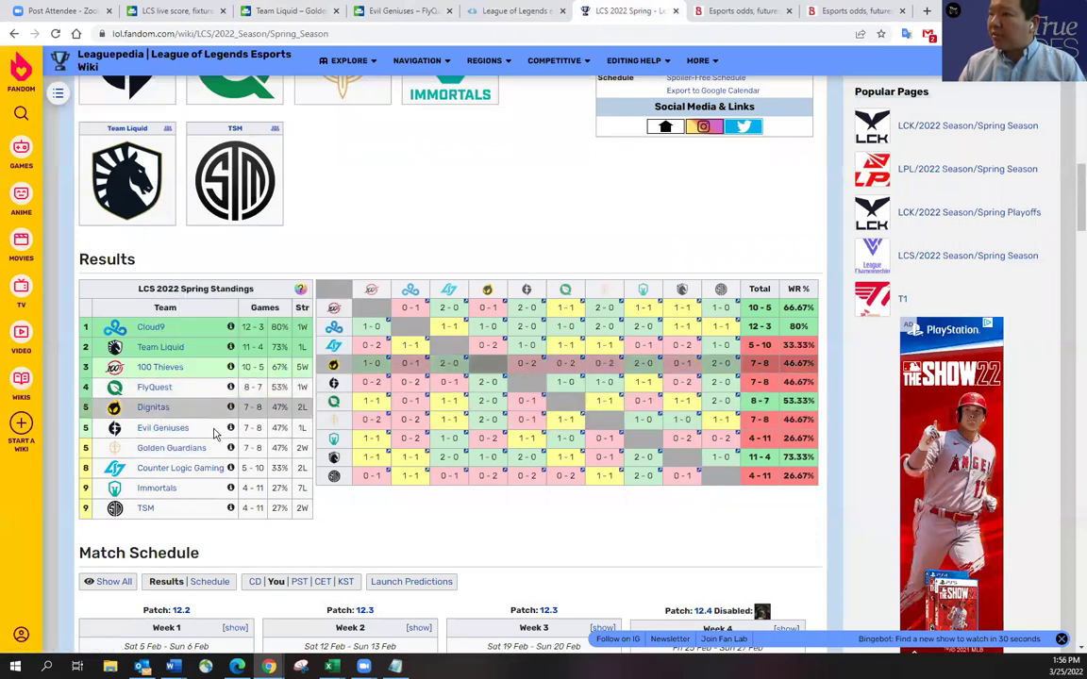
pyautogui.click(486, 11)
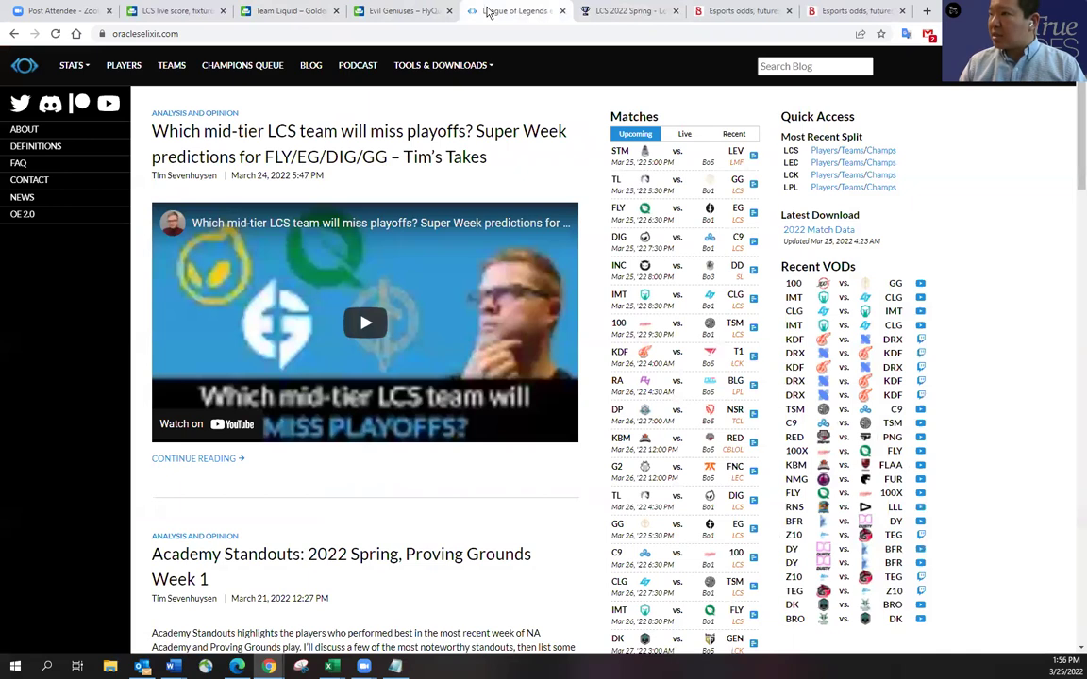
pyautogui.click(385, 11)
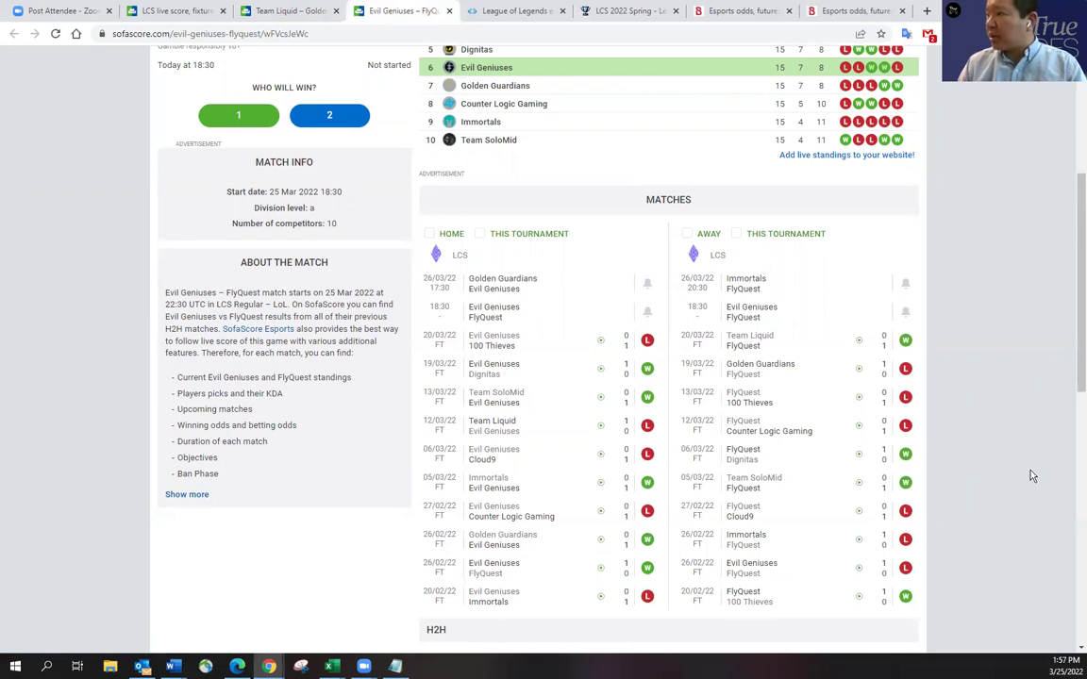
# - Write 'EG wins.' beneath the EG vs FLY odds line in Notepad
pyautogui.scroll(4, 1036, 472)
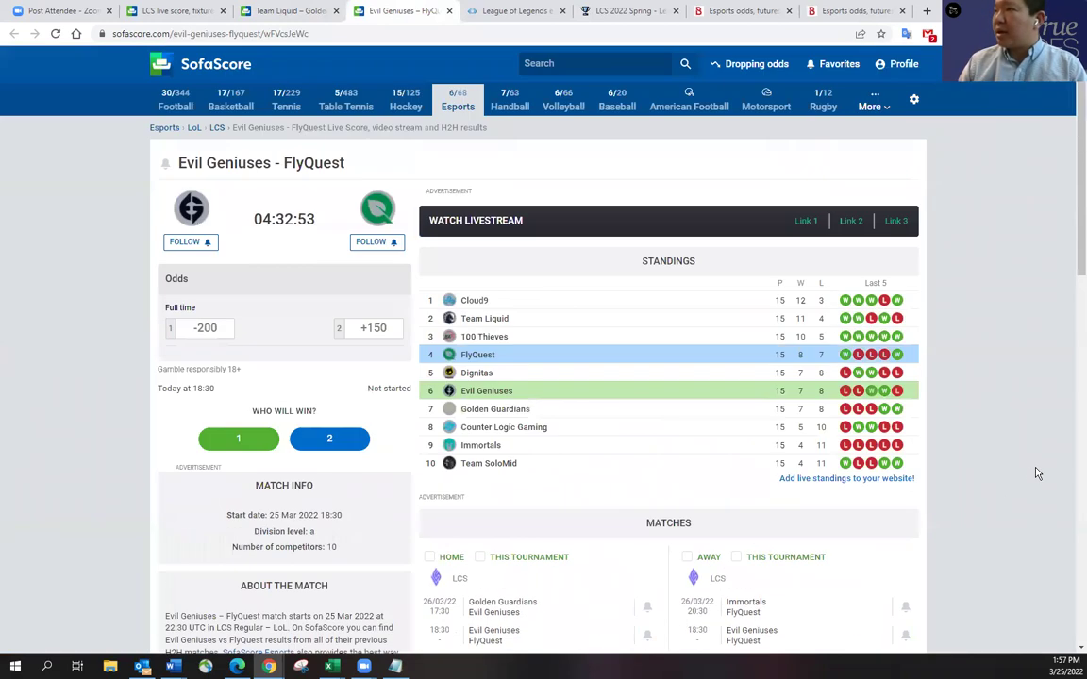
pyautogui.hotkey('alt', 'Tab')
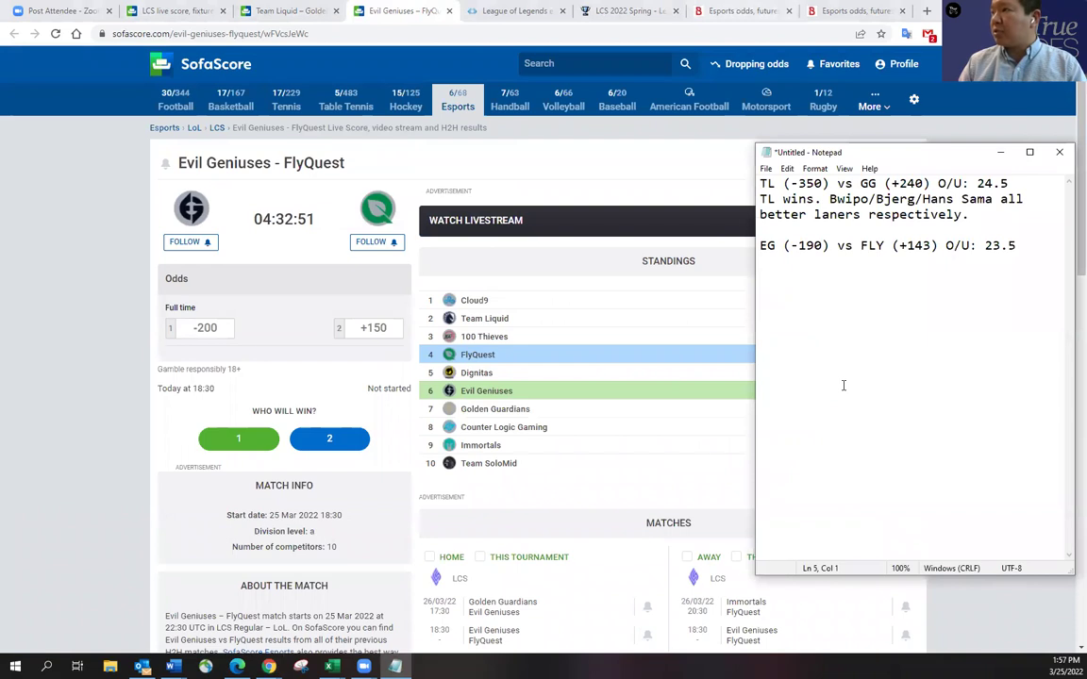
pyautogui.write('EG wins.')
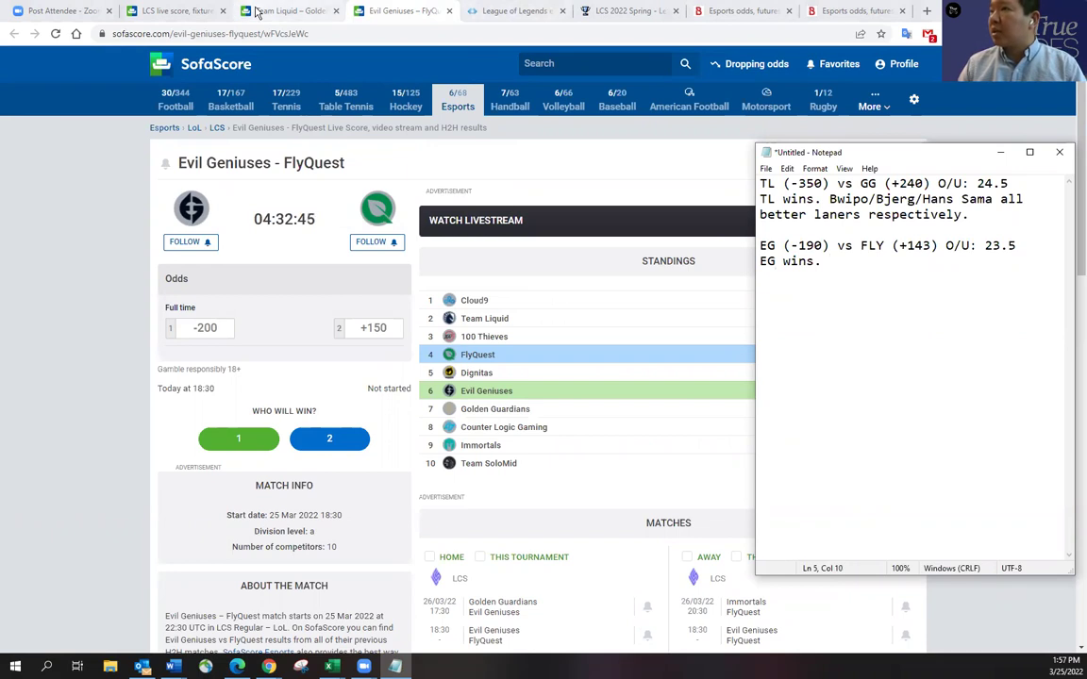
pyautogui.click(283, 10)
# - View the FlyQuest and Evil Geniuses roster cards on Leaguepedia's LCS 2022 Spring standings
pyautogui.click(201, 12)
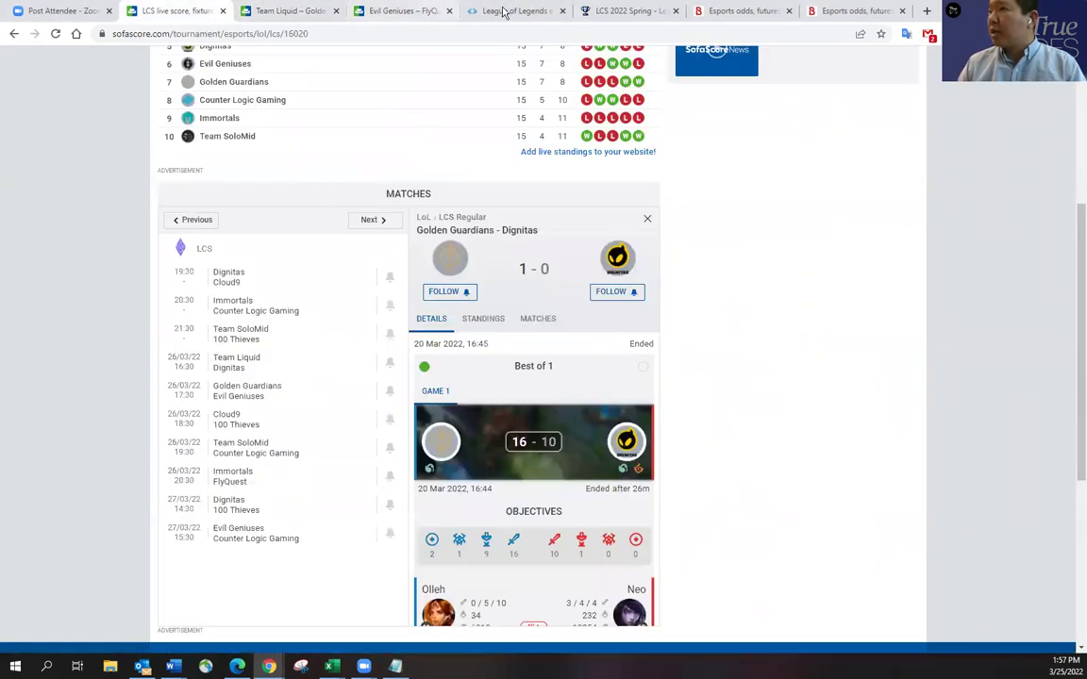
pyautogui.click(460, 11)
pyautogui.click(614, 11)
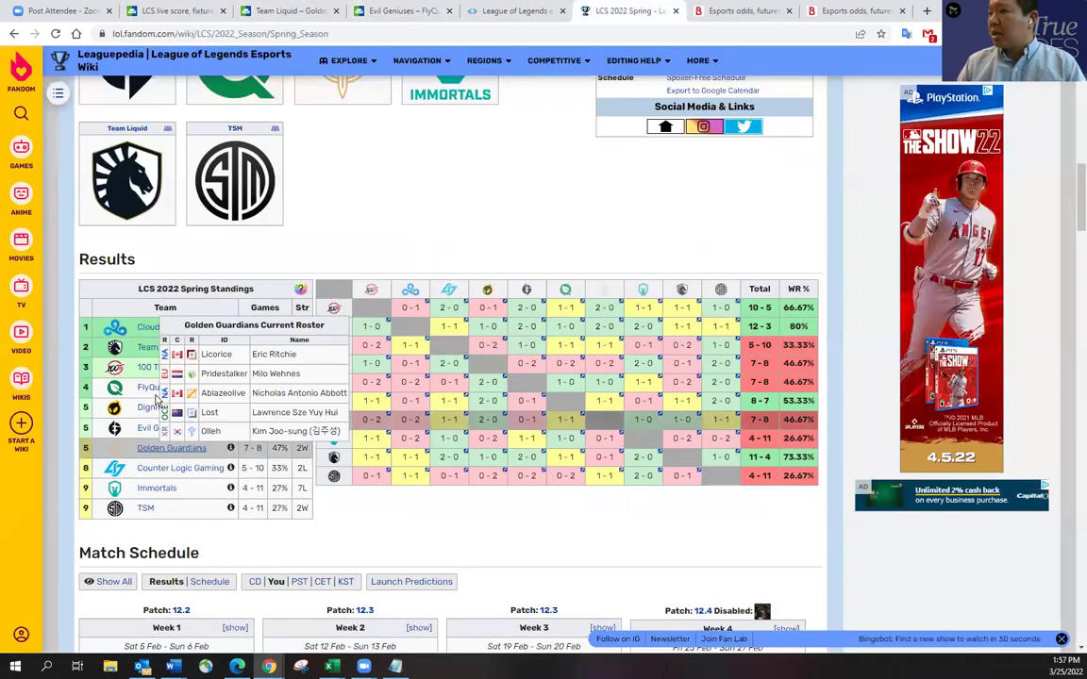
pyautogui.moveTo(155, 388)
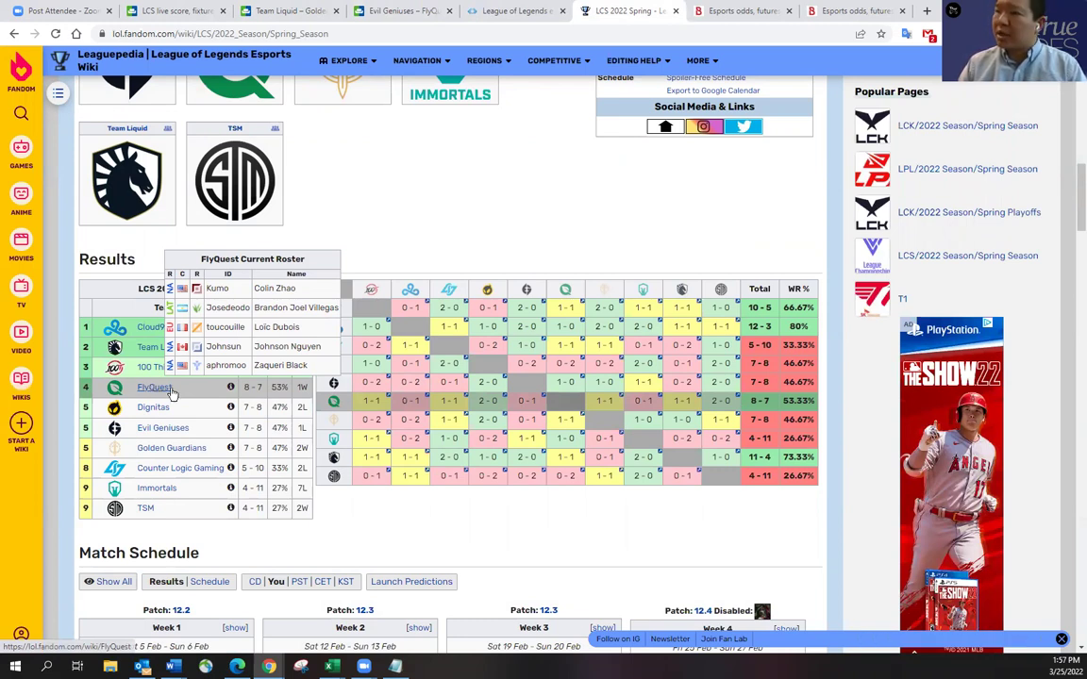
pyautogui.moveTo(186, 432)
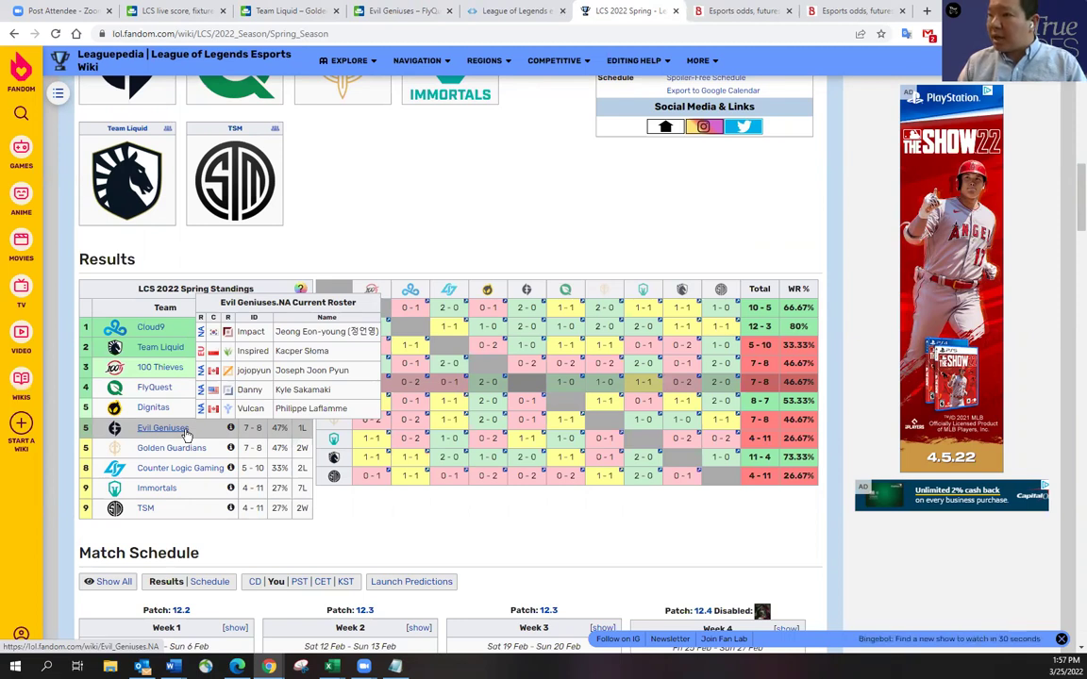
pyautogui.hotkey('alt', 'Tab')
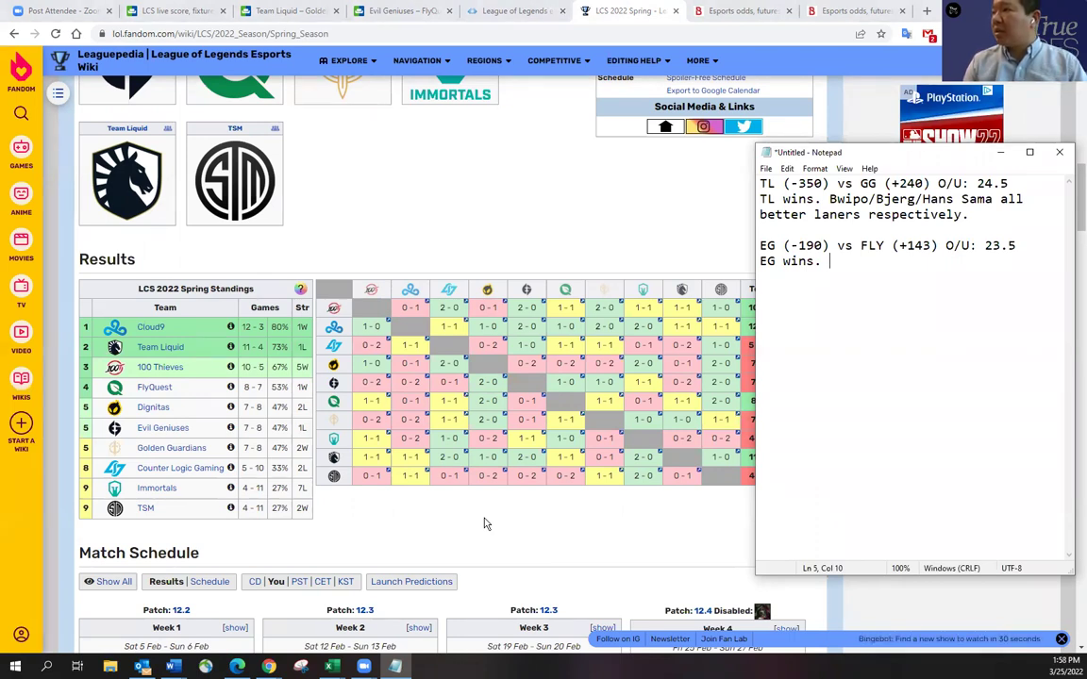
# - Add 'Kill upside on the lower side.' to the EG pick
pyautogui.write('Kill upside ')
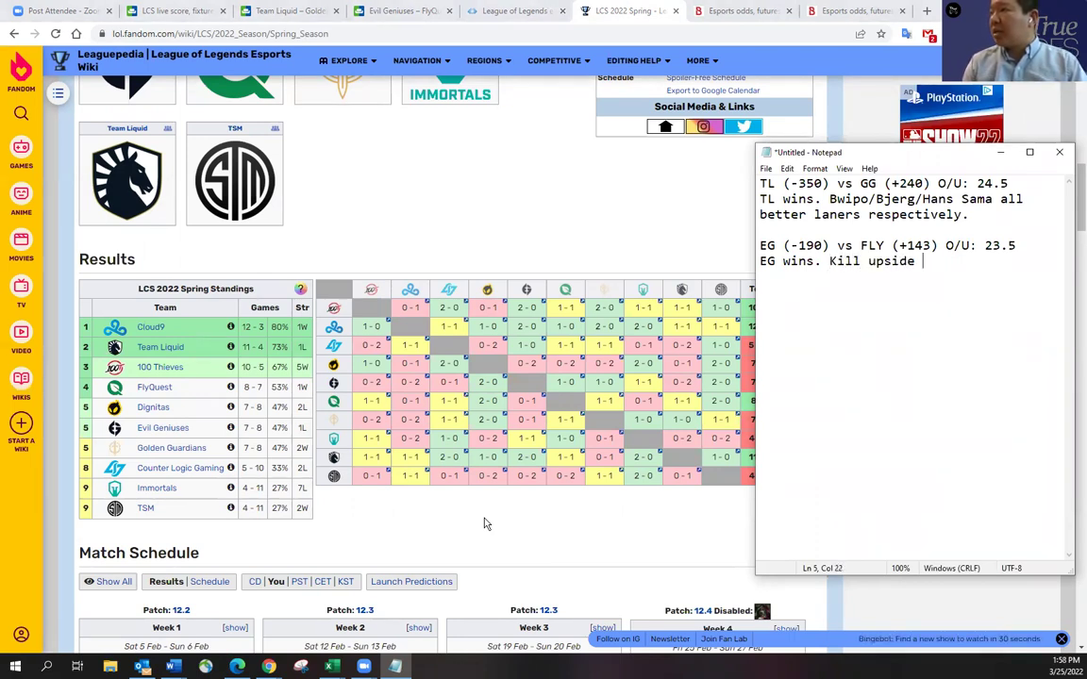
pyautogui.write('l')
pyautogui.press('BackSpace')
pyautogui.write('on hte')
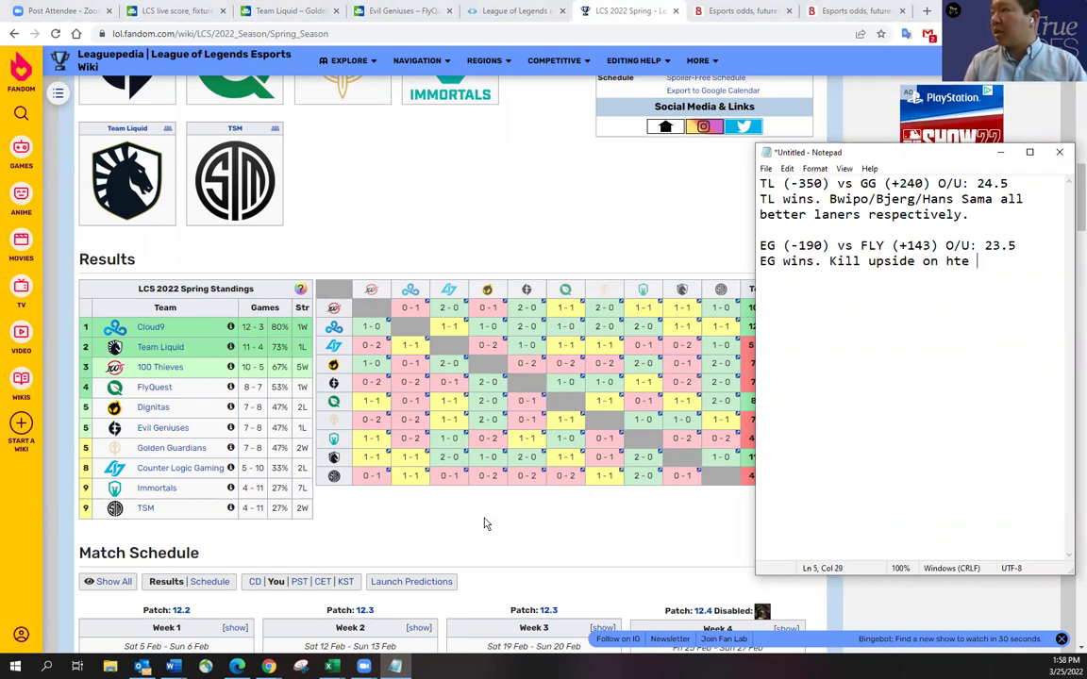
pyautogui.press('BackSpace')
pyautogui.press('BackSpace')
pyautogui.press('BackSpace')
pyautogui.write('e lower side.')
pyautogui.press('Return')
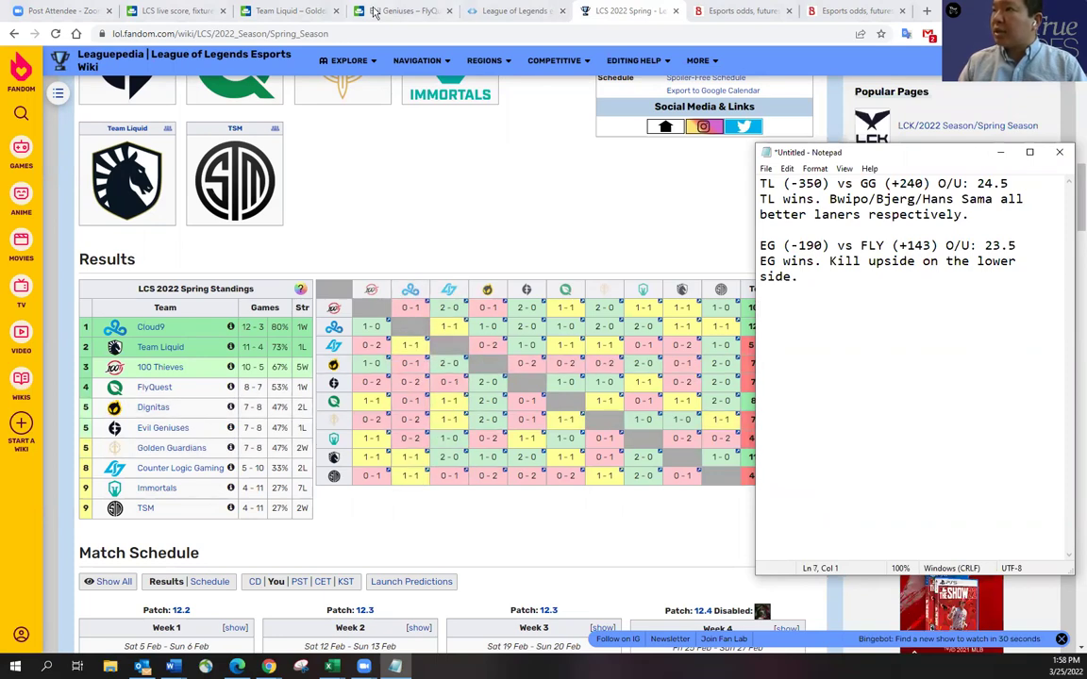
# - Close the two SofaScore match tabs and bring up Bovada's LCS Spring Split odds
pyautogui.click(318, 11)
pyautogui.click(335, 11)
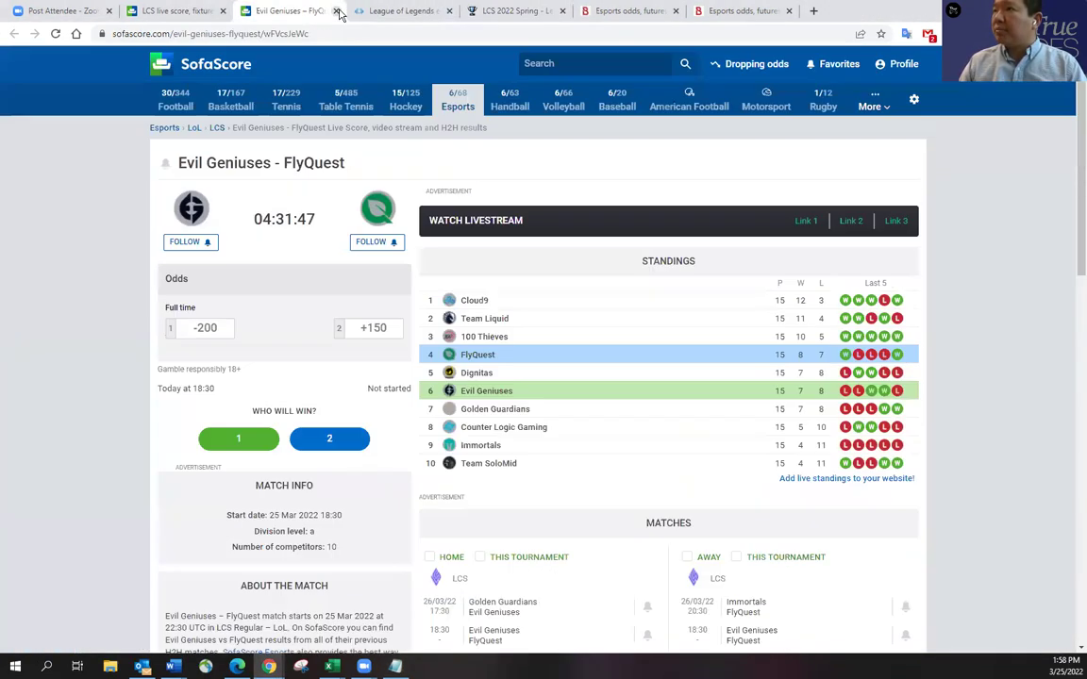
pyautogui.click(335, 12)
pyautogui.click(401, 11)
pyautogui.click(501, 11)
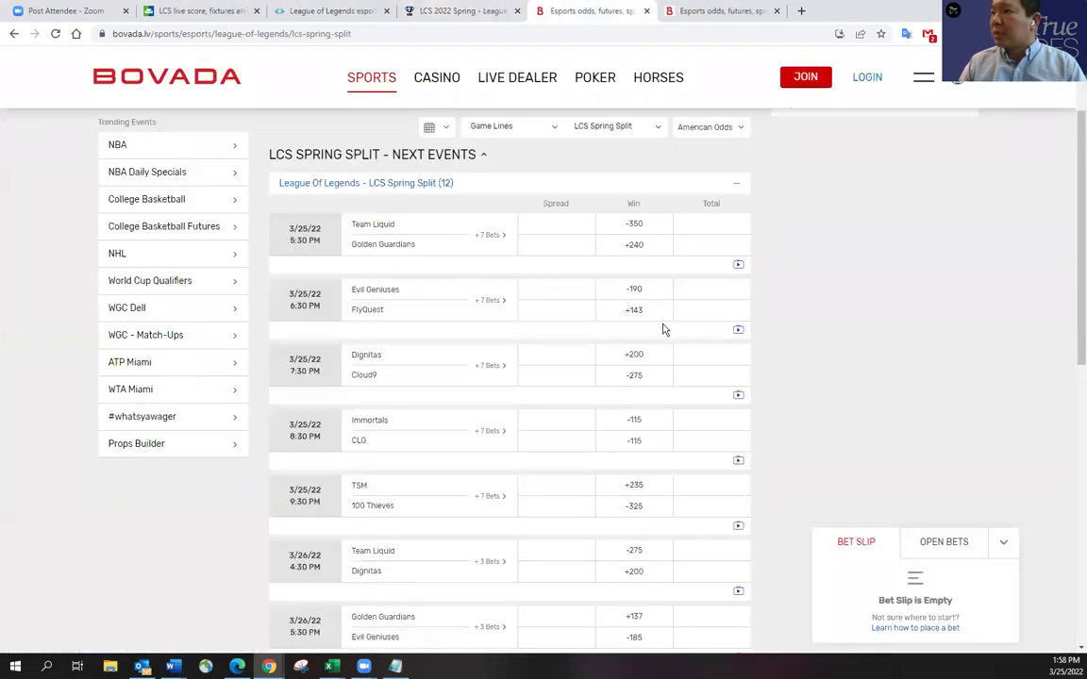
# - Start the third matchup line 'DIG (+200) vs C9 (-275) O/U' in the notes
pyautogui.hotkey('alt', 'Tab')
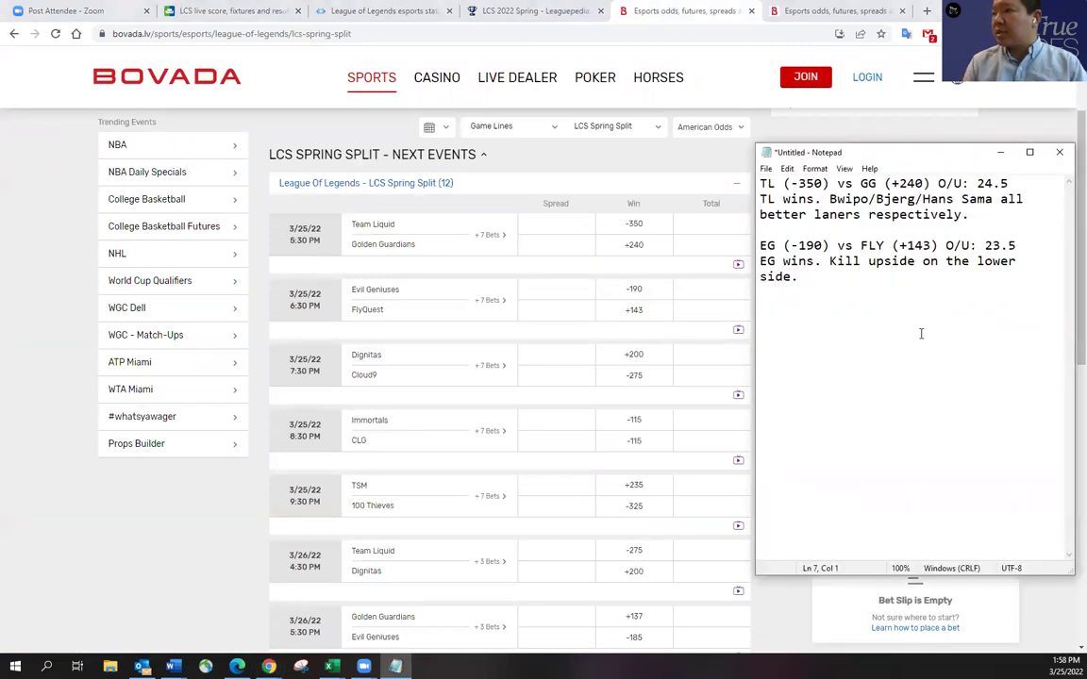
pyautogui.write('DIG (+200) vs (-2')
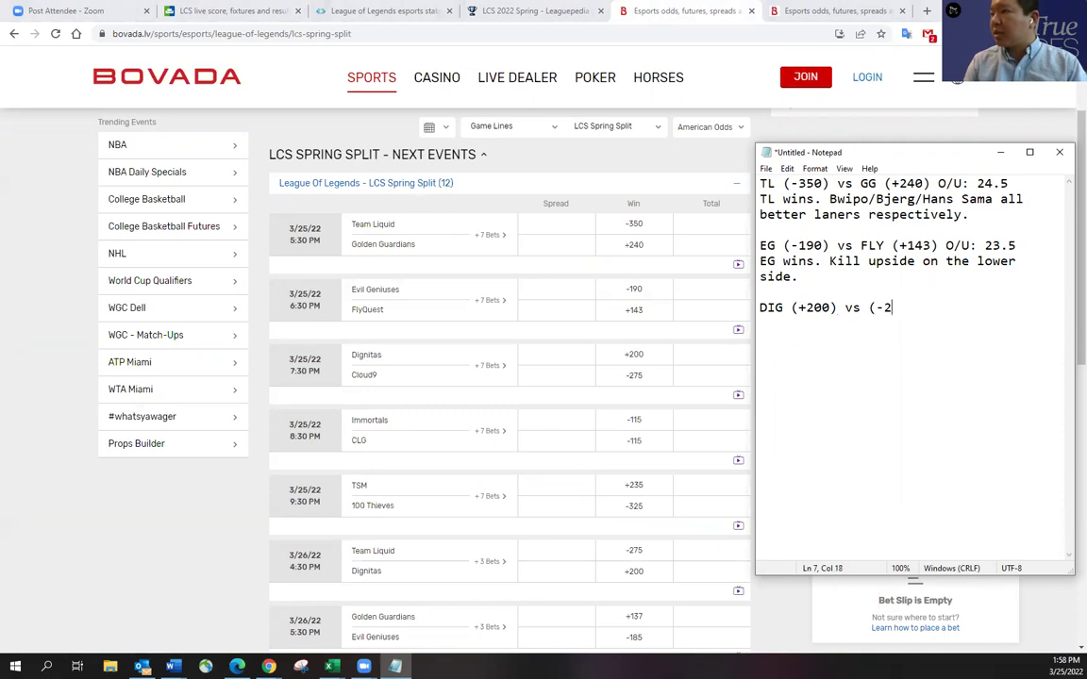
pyautogui.write('75)')
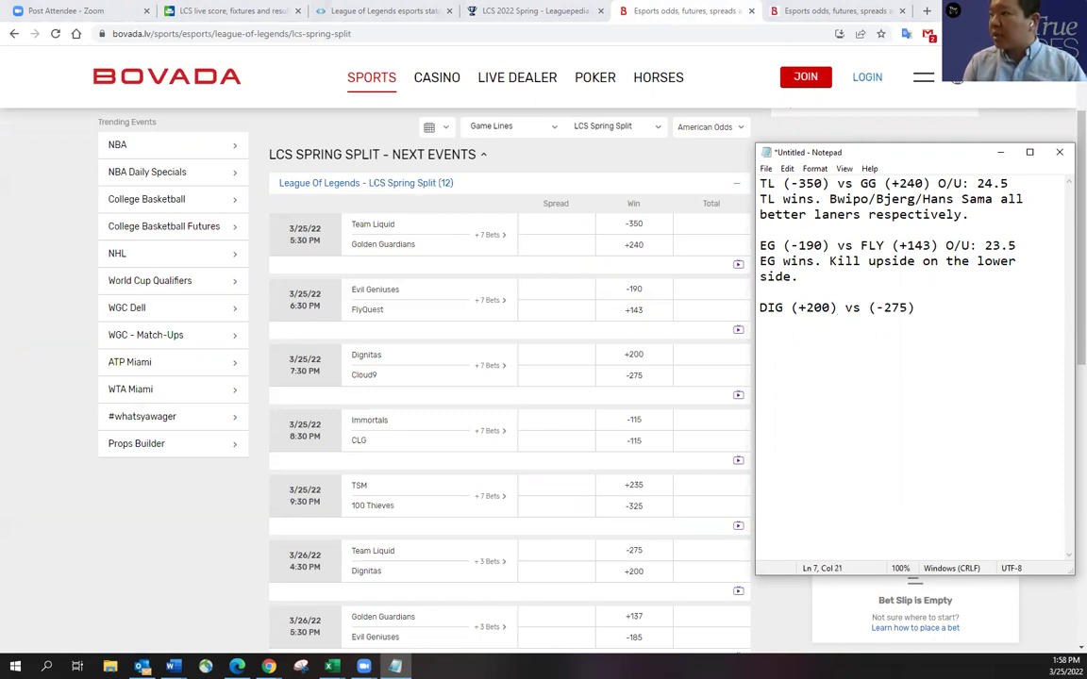
pyautogui.press('Left')
pyautogui.write('C9 (-275)')
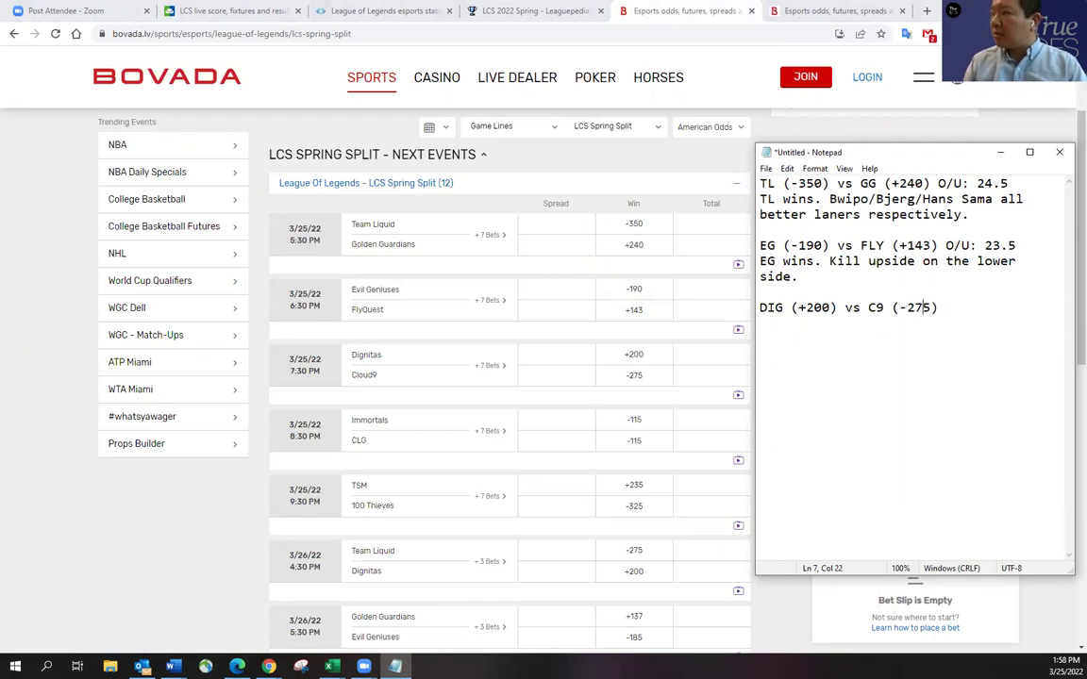
pyautogui.write(' O/U')
# - Check the Dignitas vs Cloud9 props for the 22.5 kill line, then close both match tabs
pyautogui.rightClick(497, 370)
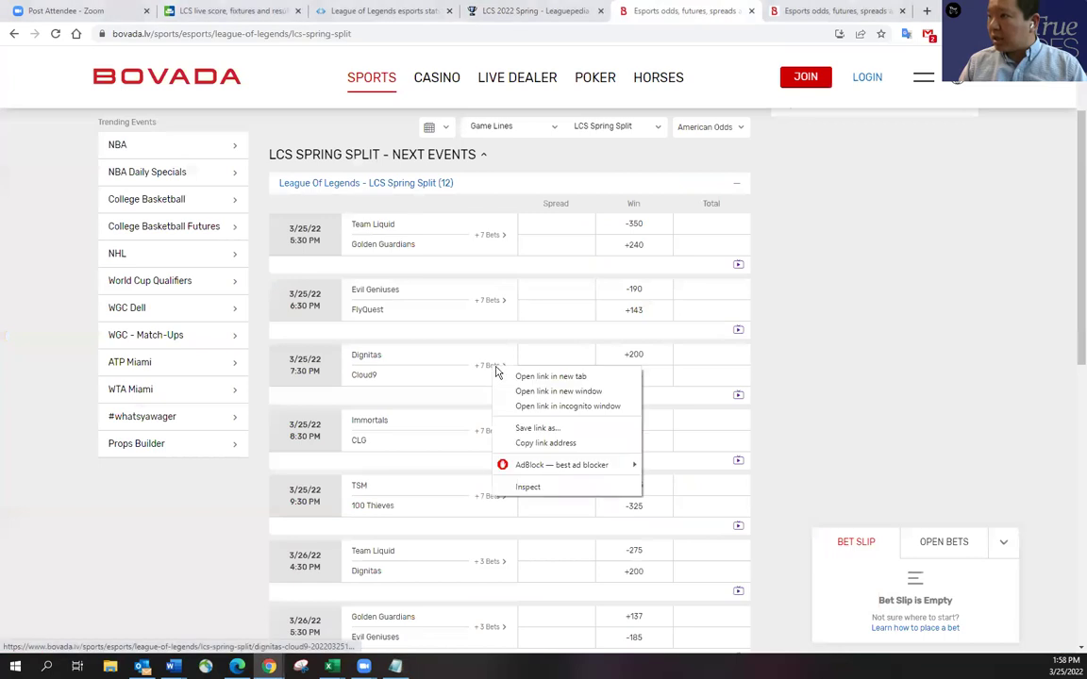
pyautogui.click(534, 351)
pyautogui.click(849, 10)
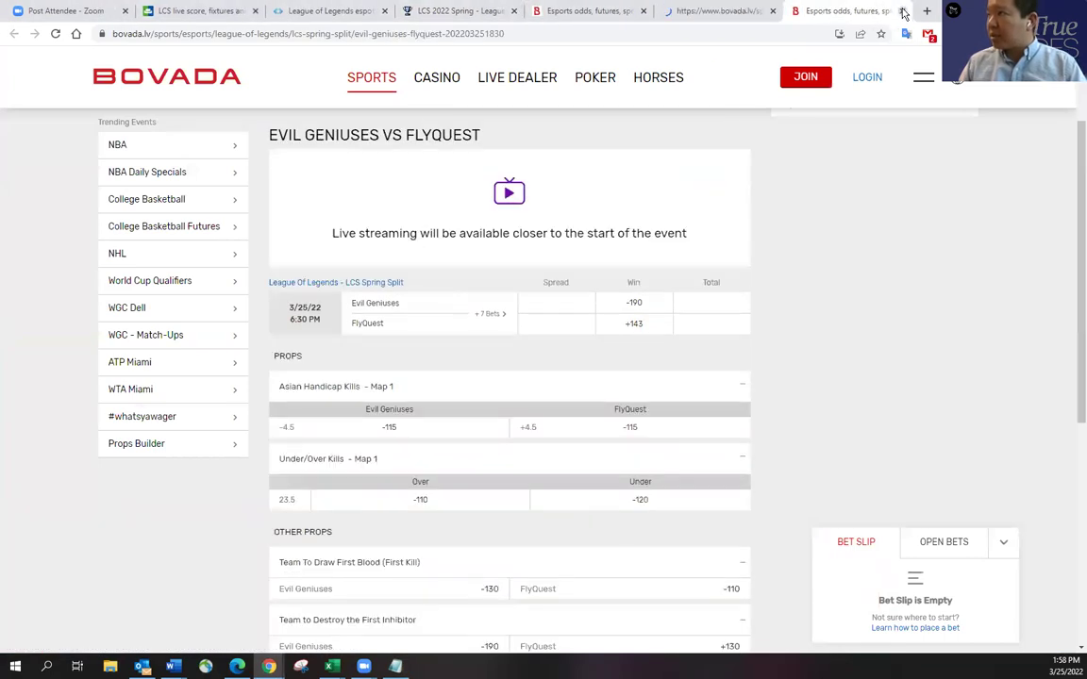
pyautogui.click(902, 10)
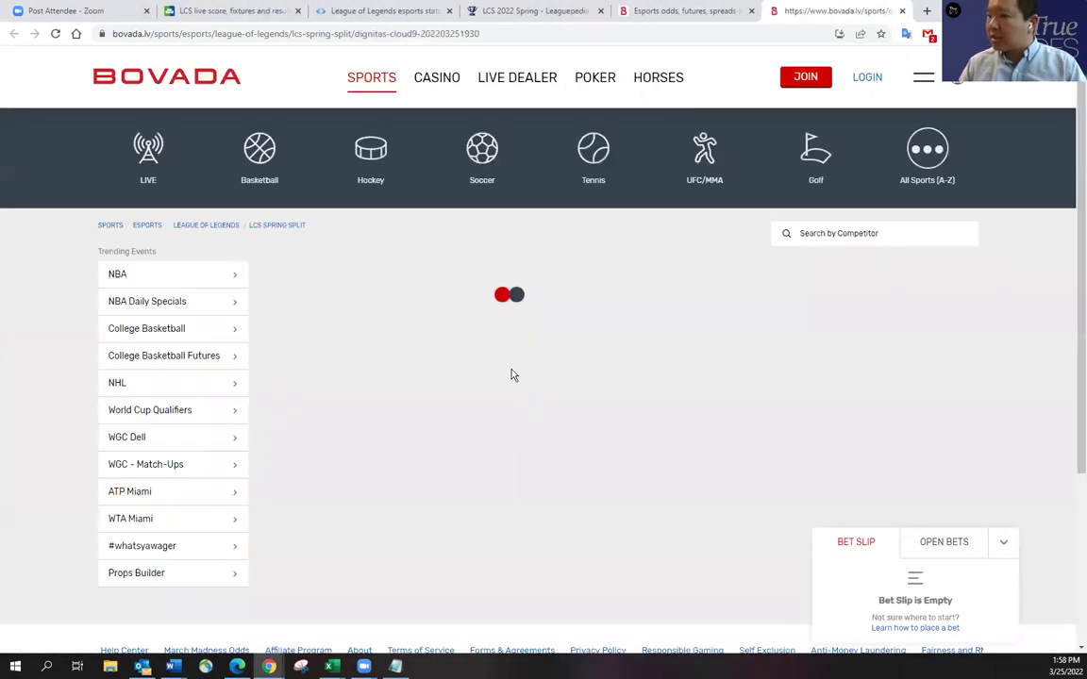
pyautogui.scroll(-3, 382, 383)
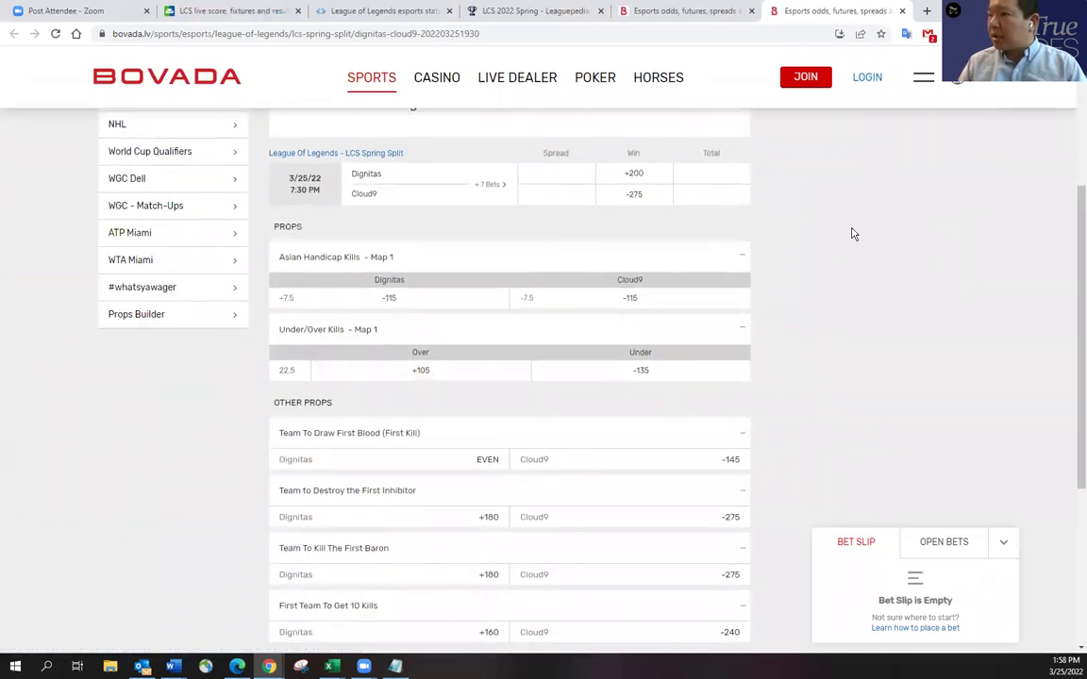
pyautogui.click(902, 11)
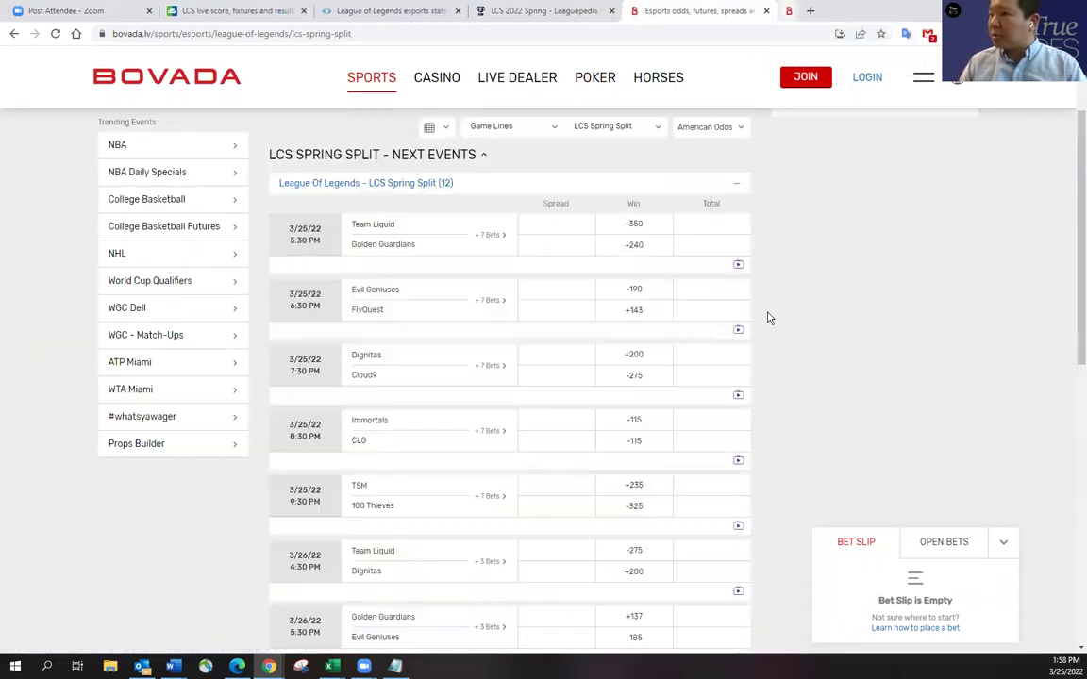
pyautogui.hotkey('alt', 'Tab')
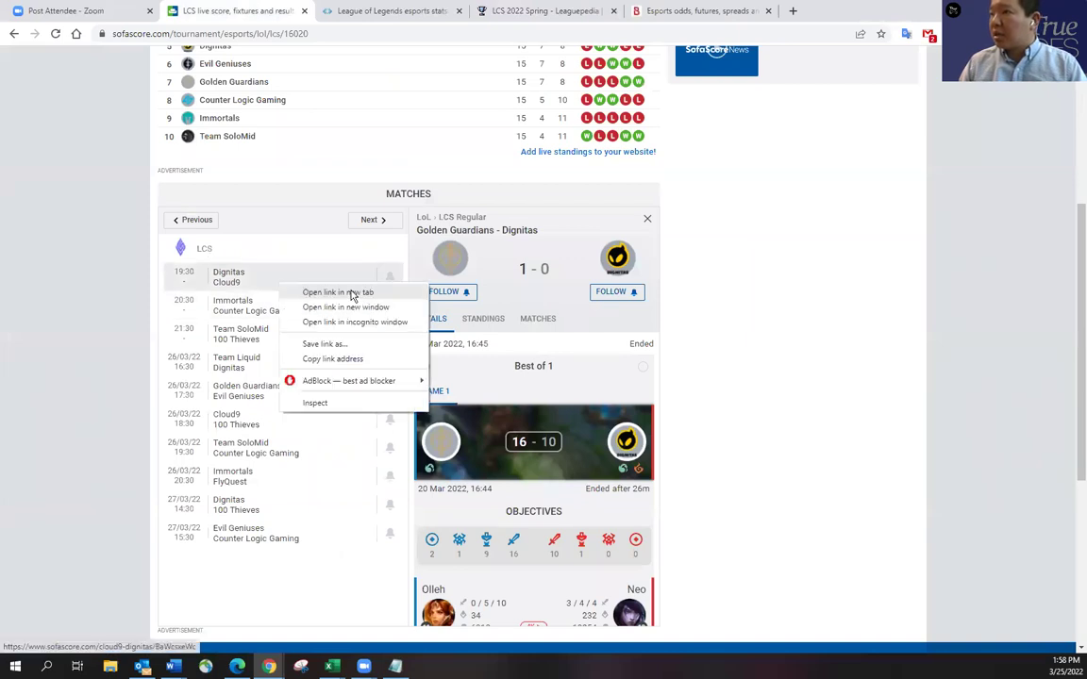
# - Open SofaScore's Dignitas vs Cloud9 match in a new tab and check both rosters on Leaguepedia
pyautogui.click(357, 293)
pyautogui.click(358, 10)
pyautogui.click(735, 10)
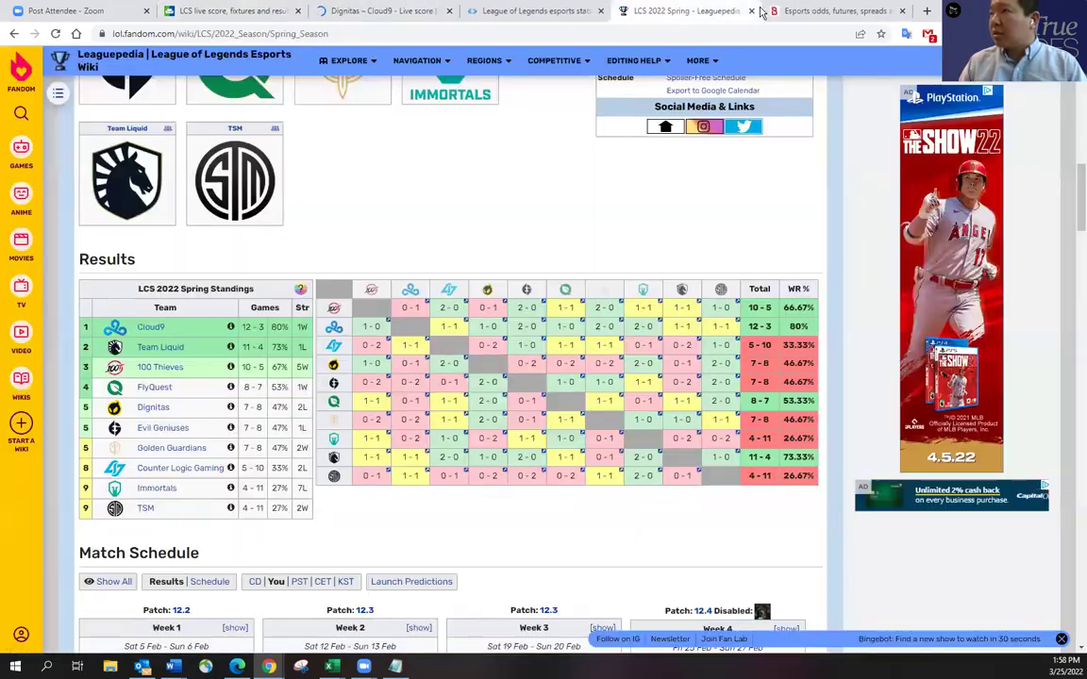
pyautogui.moveTo(151, 335)
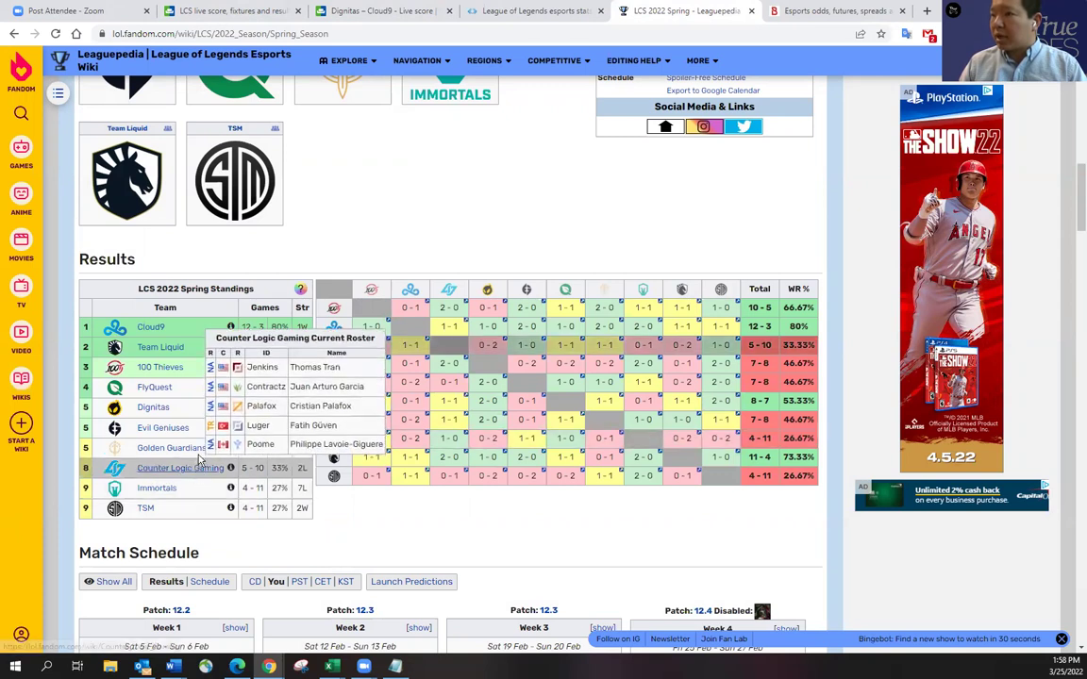
pyautogui.moveTo(162, 412)
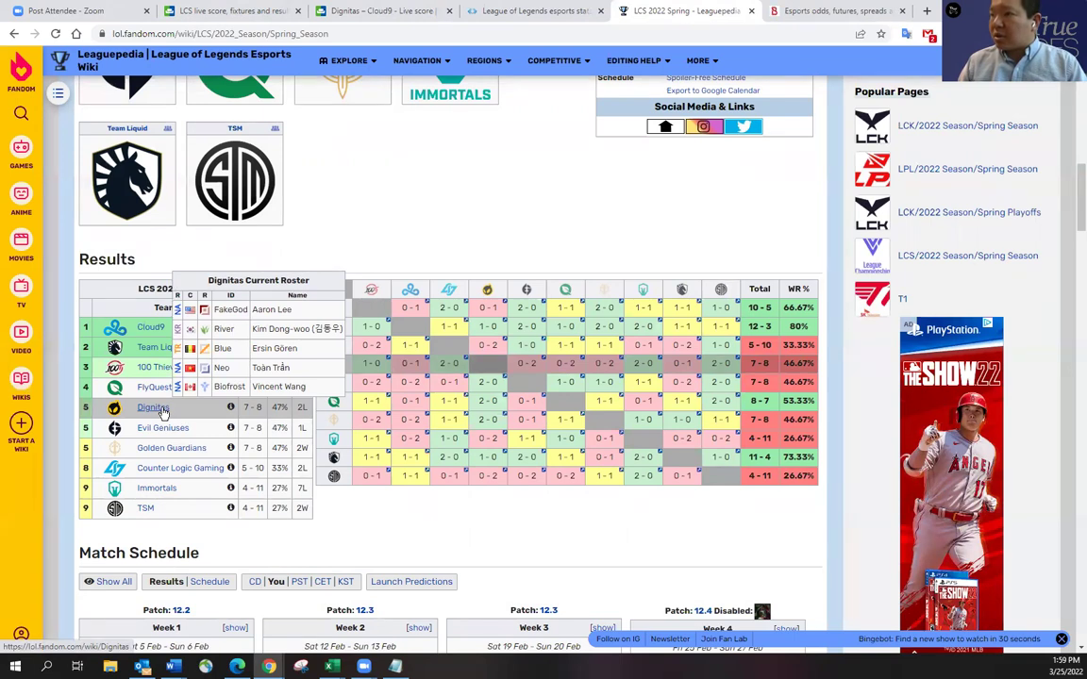
# - Review the Dignitas vs Cloud9 page's +200/-278 odds, standings and recent LCS results
pyautogui.click(347, 10)
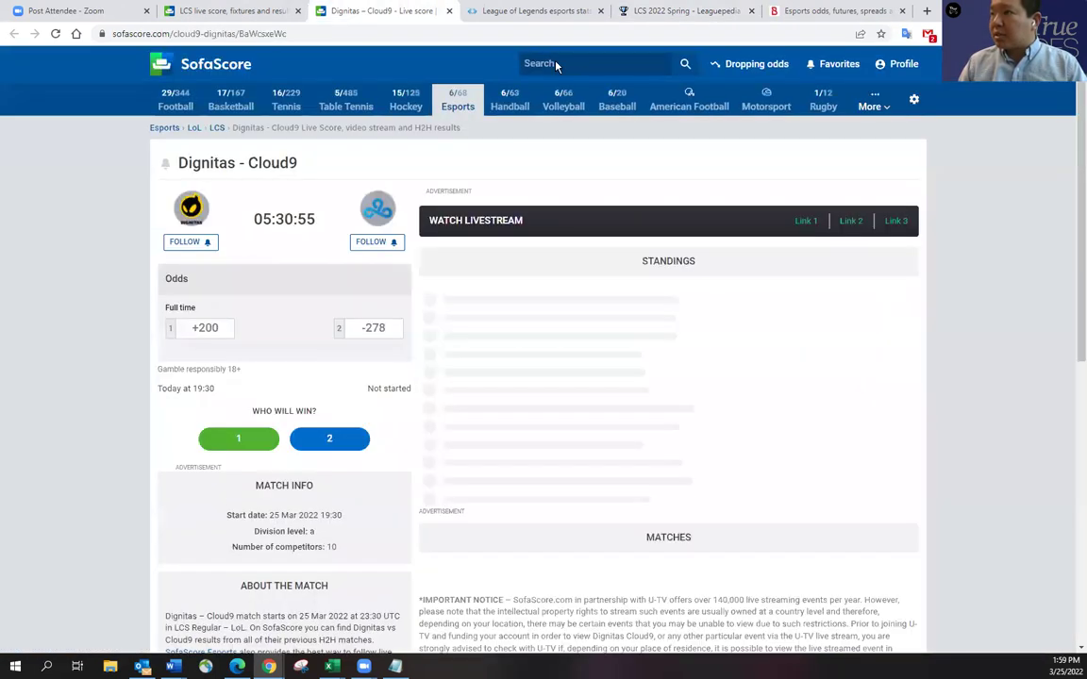
pyautogui.scroll(-10, 975, 302)
pyautogui.scroll(4, 968, 301)
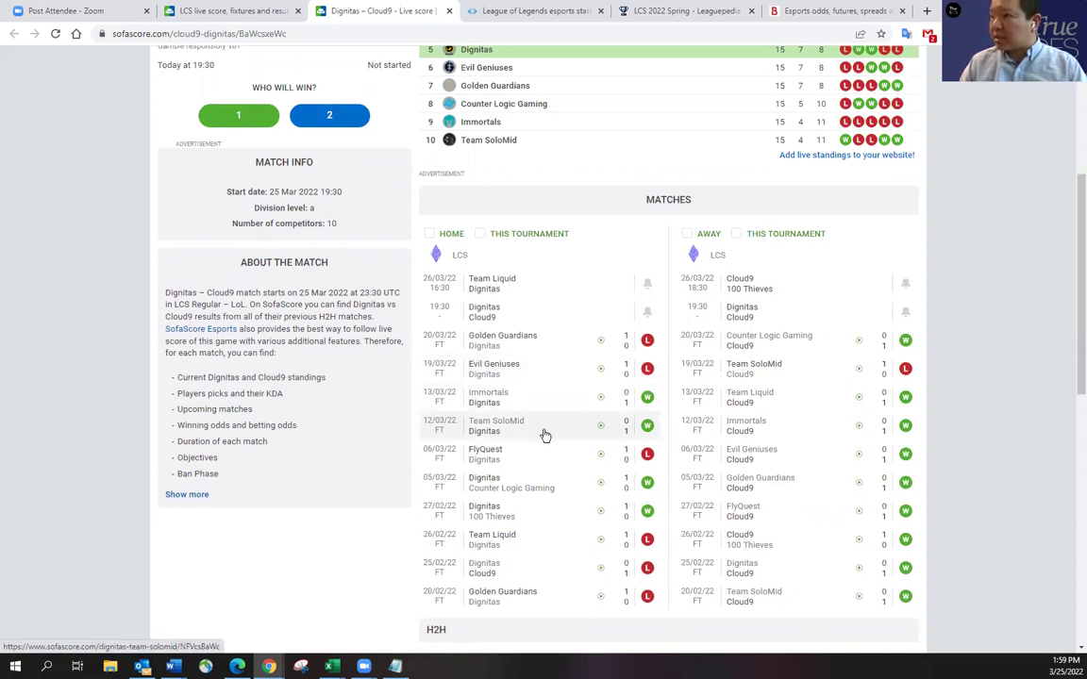
pyautogui.scroll(5, 968, 419)
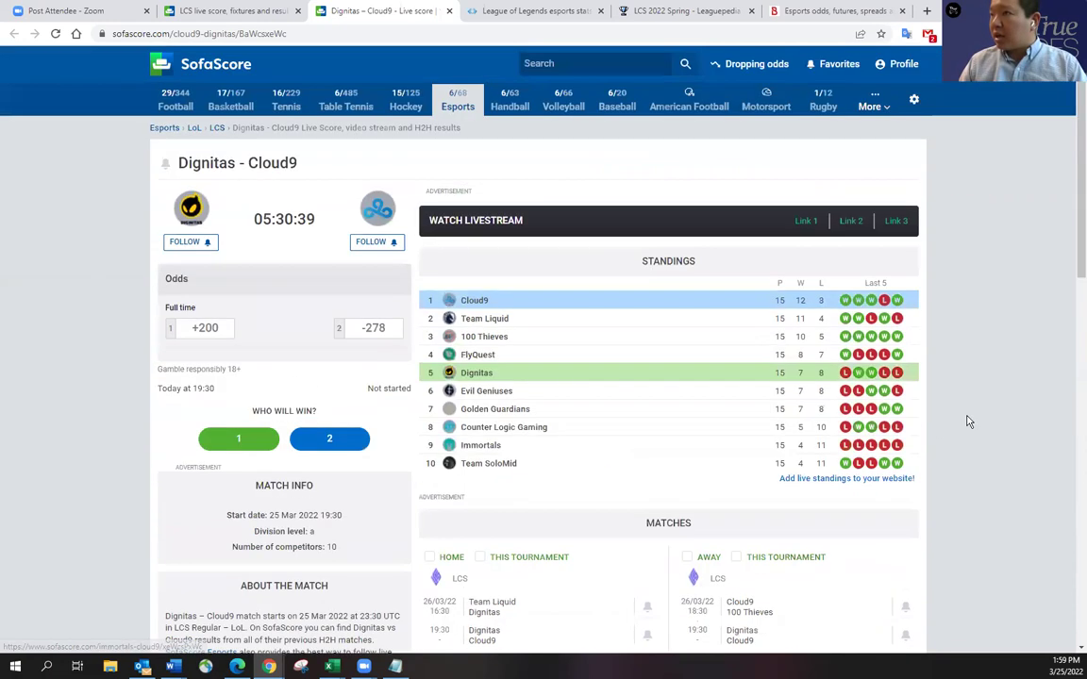
pyautogui.scroll(-7, 998, 404)
pyautogui.scroll(1, 998, 404)
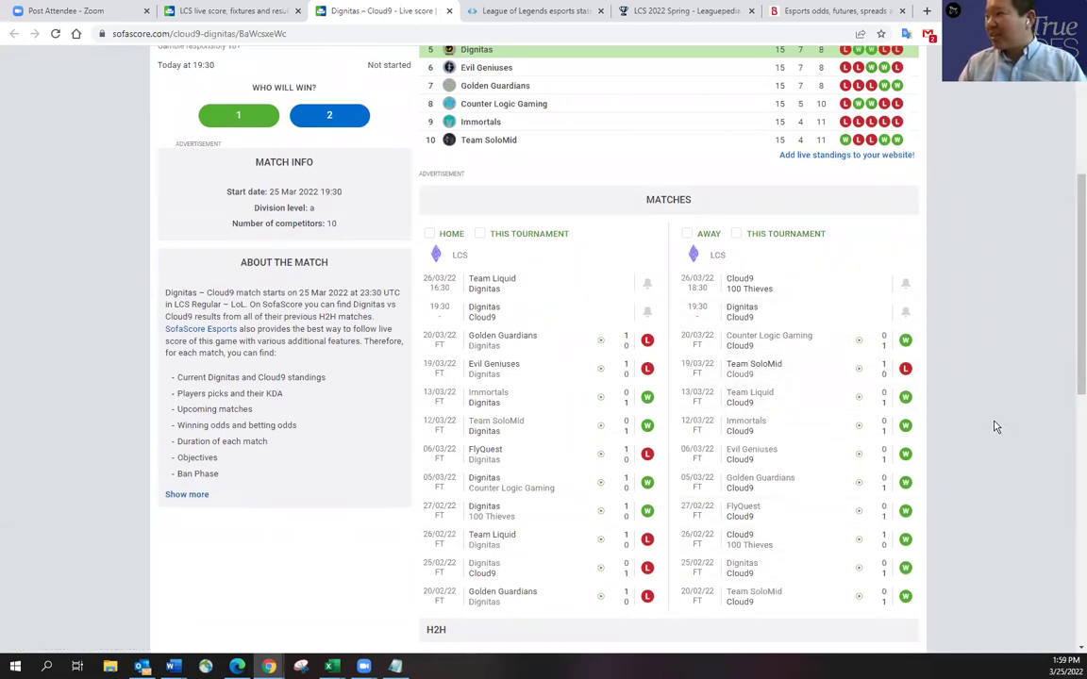
pyautogui.scroll(3, 994, 427)
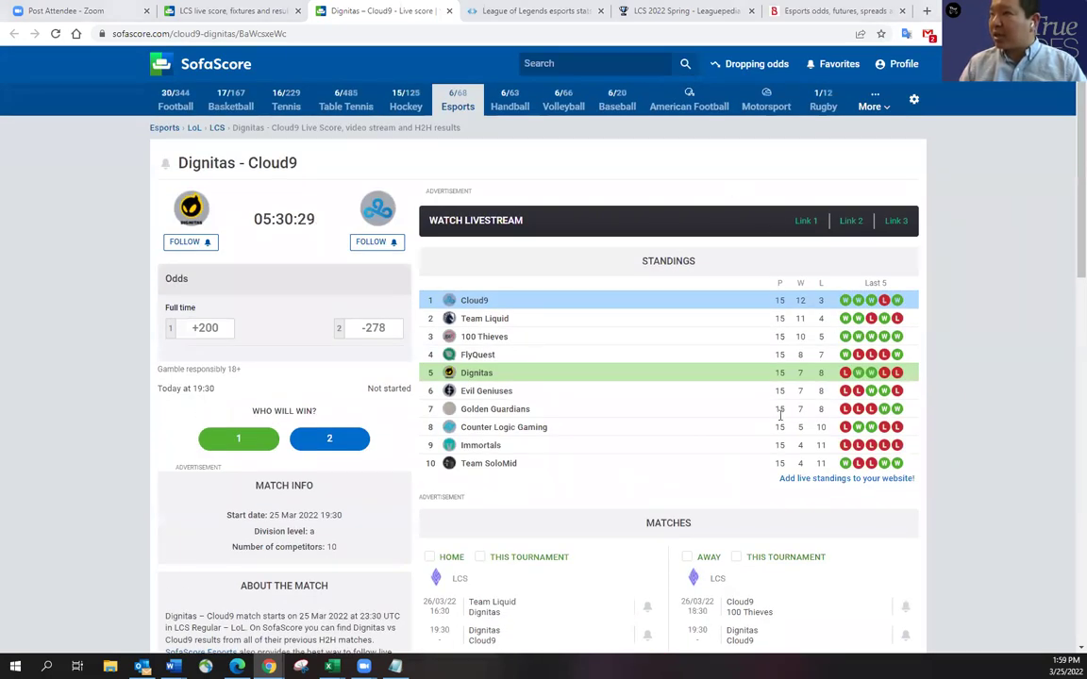
pyautogui.hotkey('alt', 'Tab')
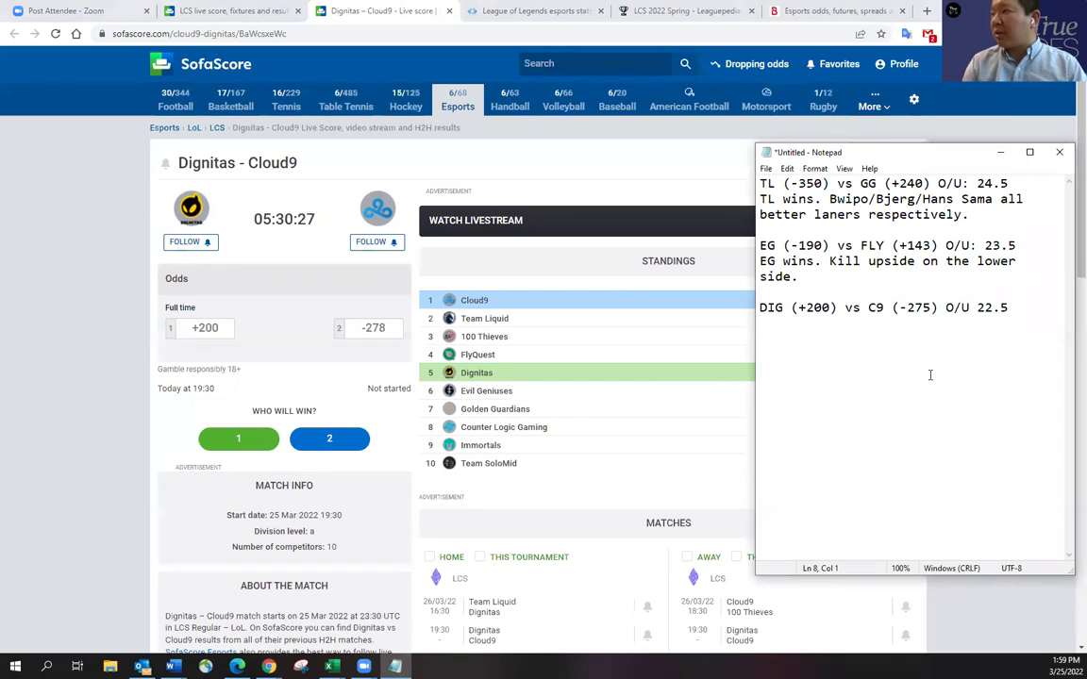
# - Write 'C9 wins.' and 'Kill upside on the lower side.' under the DIG vs C9 line
pyautogui.write('C9 wins.')
pyautogui.press('Return')
pyautogui.press('Return')
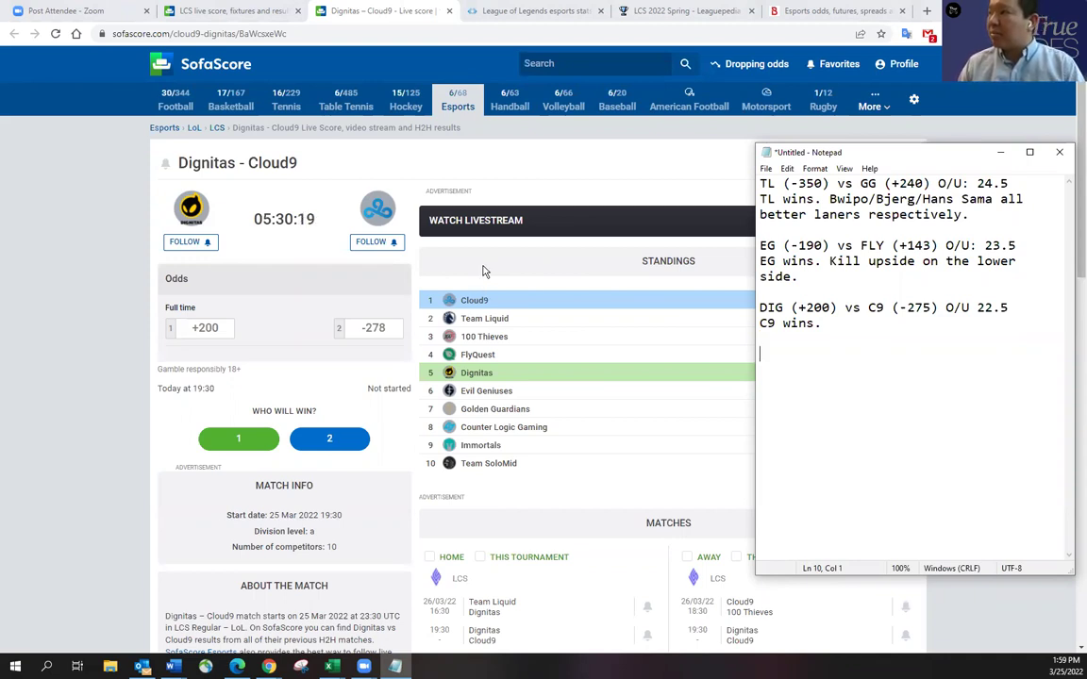
pyautogui.click(863, 324)
pyautogui.write('Kill upside o')
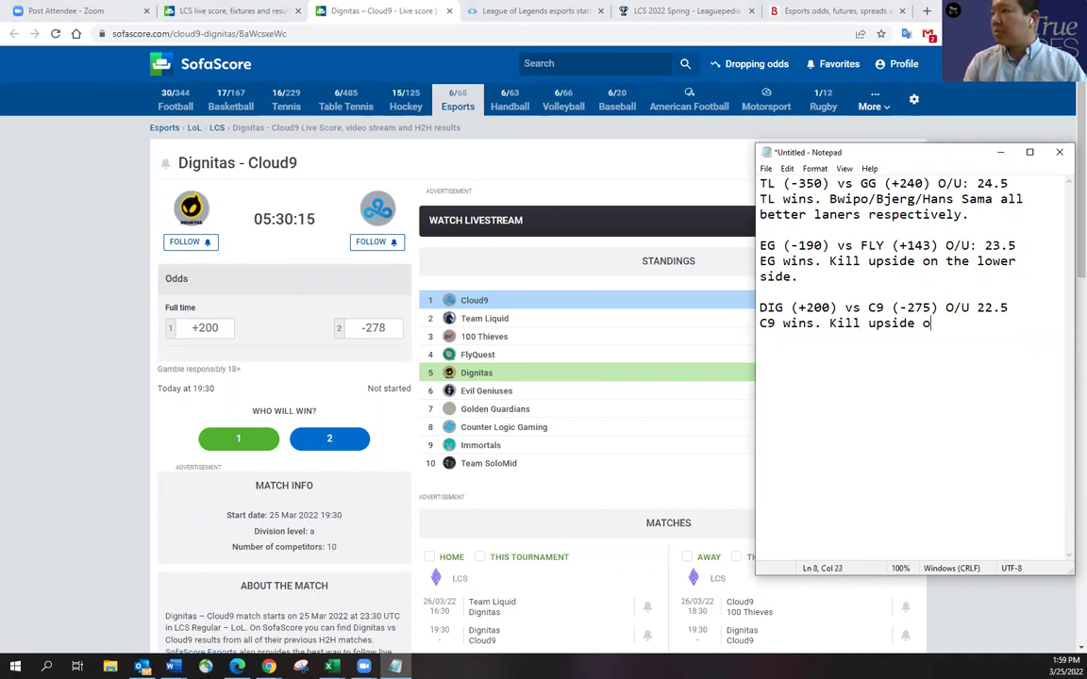
pyautogui.write('n the lower side.')
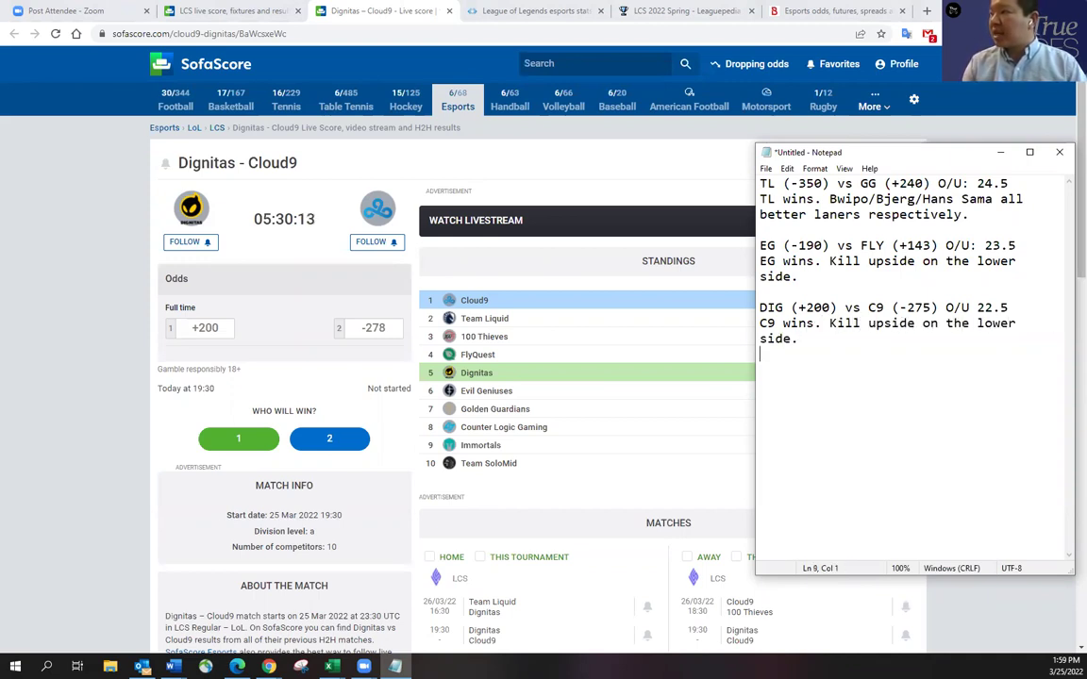
# - Check Bovada's Immortals vs CLG odds and add the line 'IMT (-115) vs CLG (-115)'
pyautogui.press('Return')
pyautogui.press('Return')
pyautogui.click(528, 12)
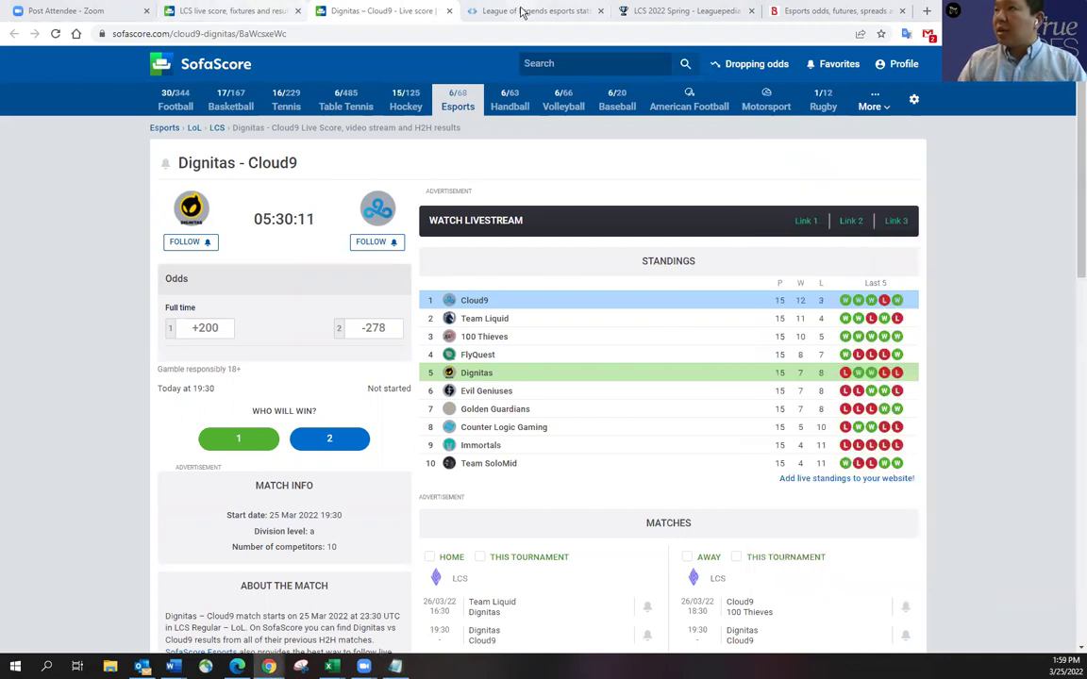
pyautogui.click(797, 11)
pyautogui.scroll(-1, 543, 315)
pyautogui.hotkey('alt', 'Tab')
pyautogui.write('IMT (-115) vs CLG (-115')
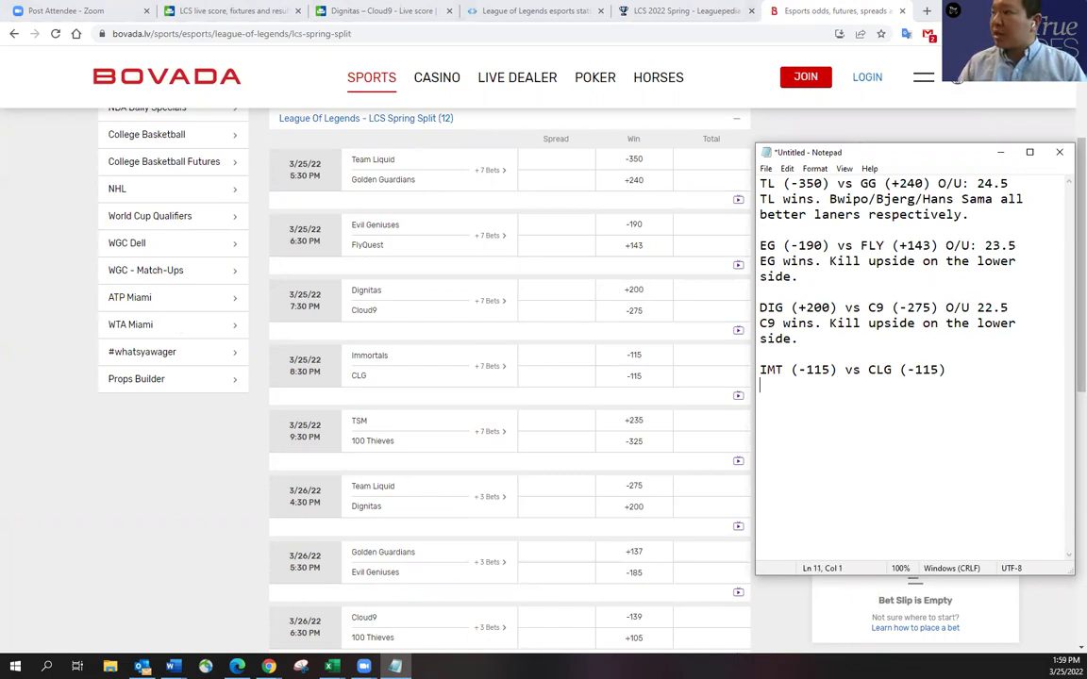
# - Close the Dignitas–Cloud9 tab and scroll SofaScore's Immortals vs CLG page to recent matches
pyautogui.click(363, 10)
pyautogui.click(449, 10)
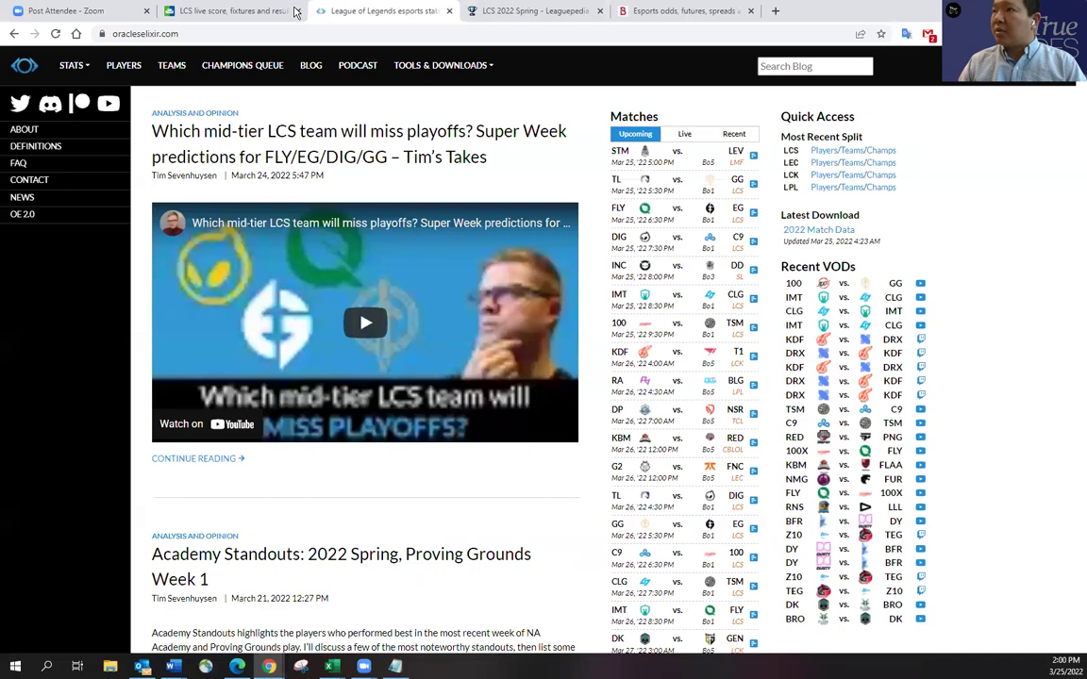
pyautogui.click(285, 10)
pyautogui.click(579, 12)
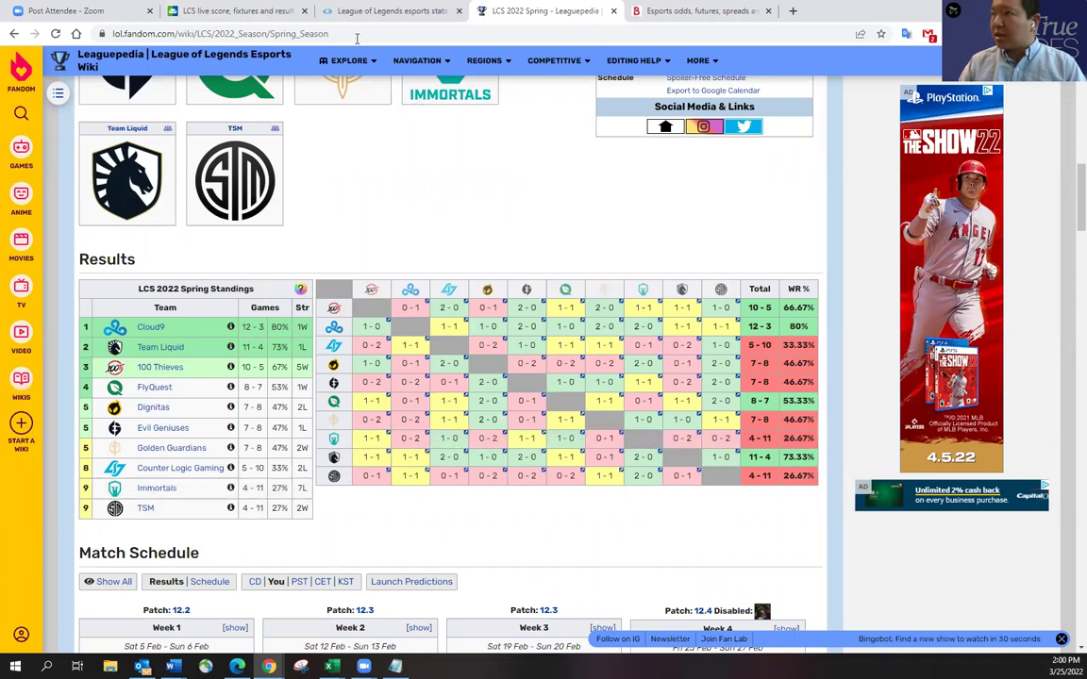
pyautogui.click(231, 10)
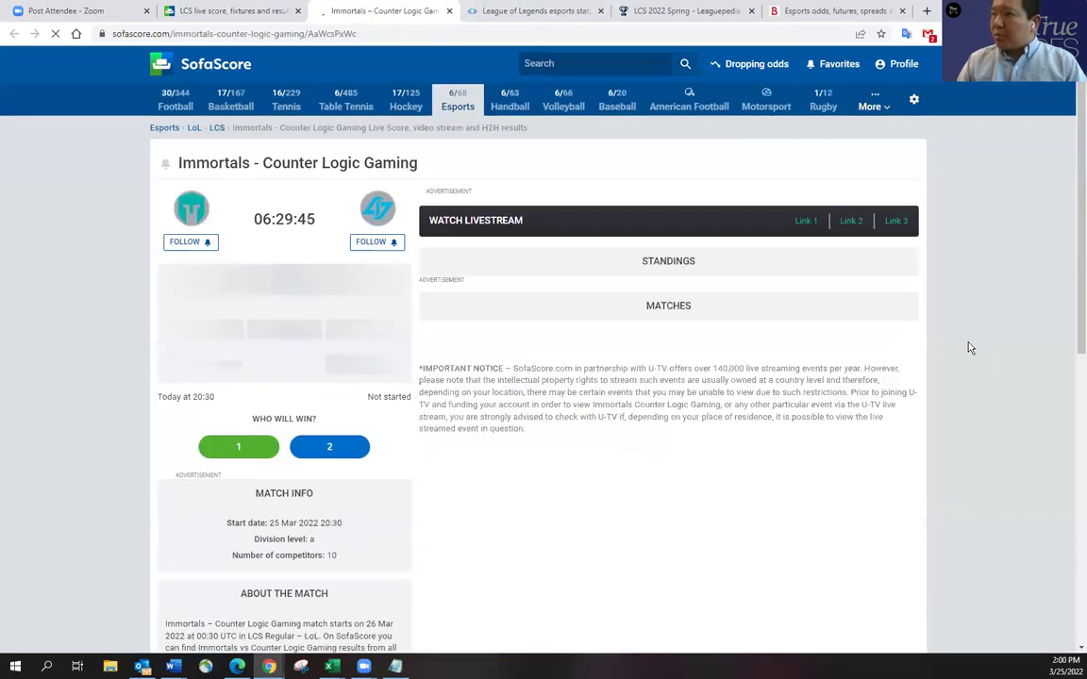
pyautogui.scroll(-4, 962, 350)
pyautogui.scroll(-3, 962, 350)
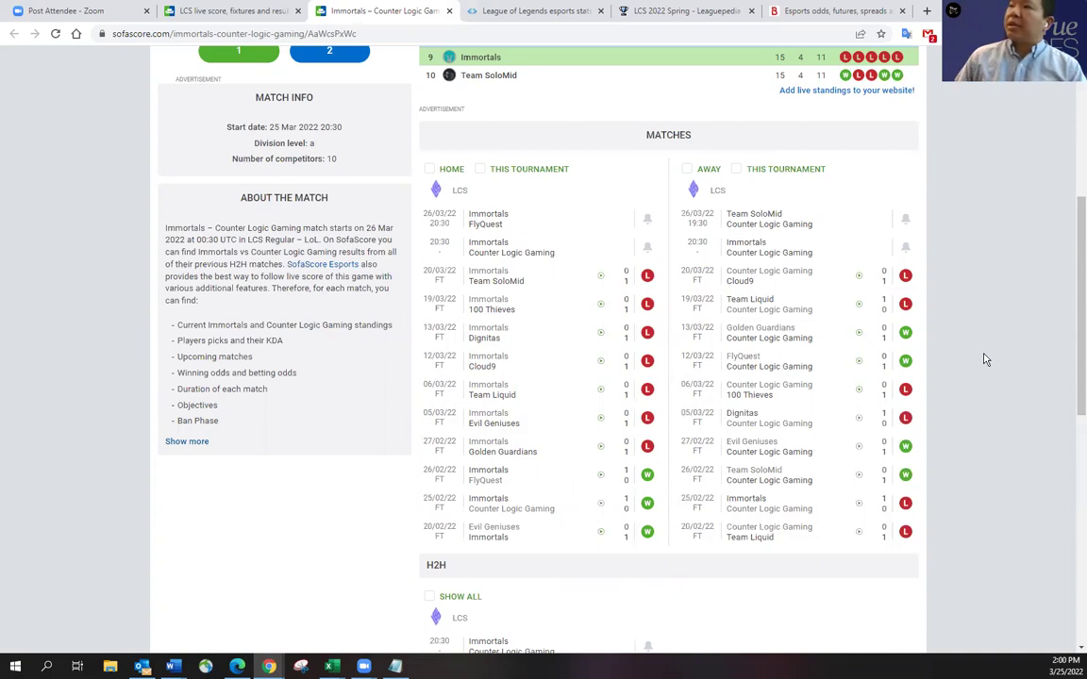
# - Return to Leaguepedia's LCS 2022 Spring standings and view the CLG and Immortals rosters
pyautogui.click(533, 11)
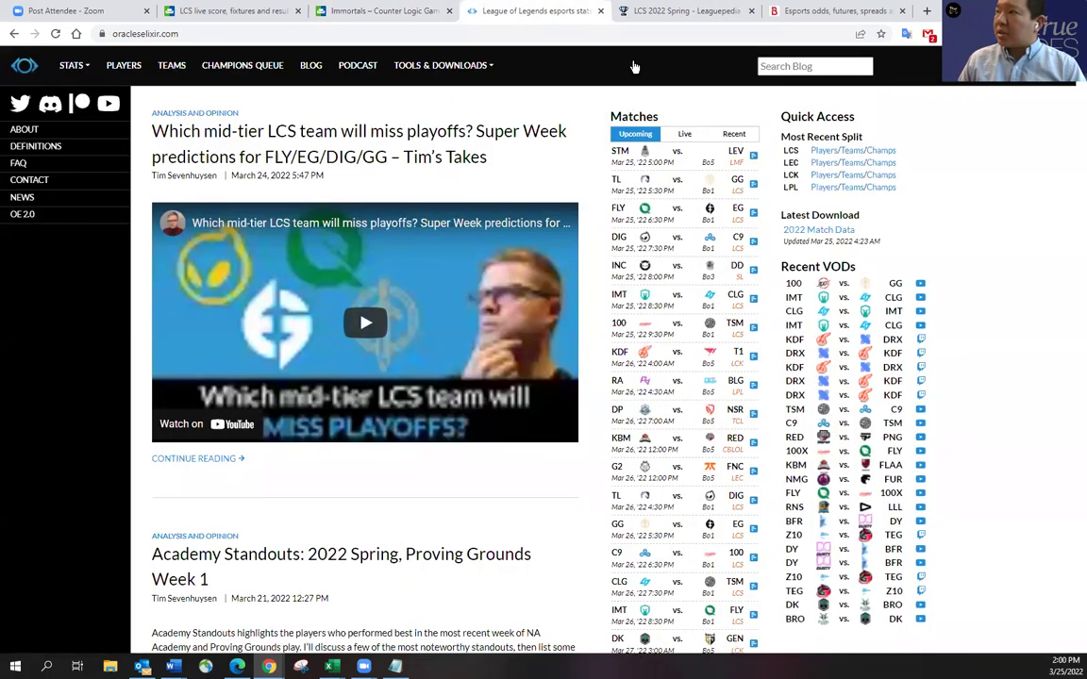
pyautogui.click(684, 10)
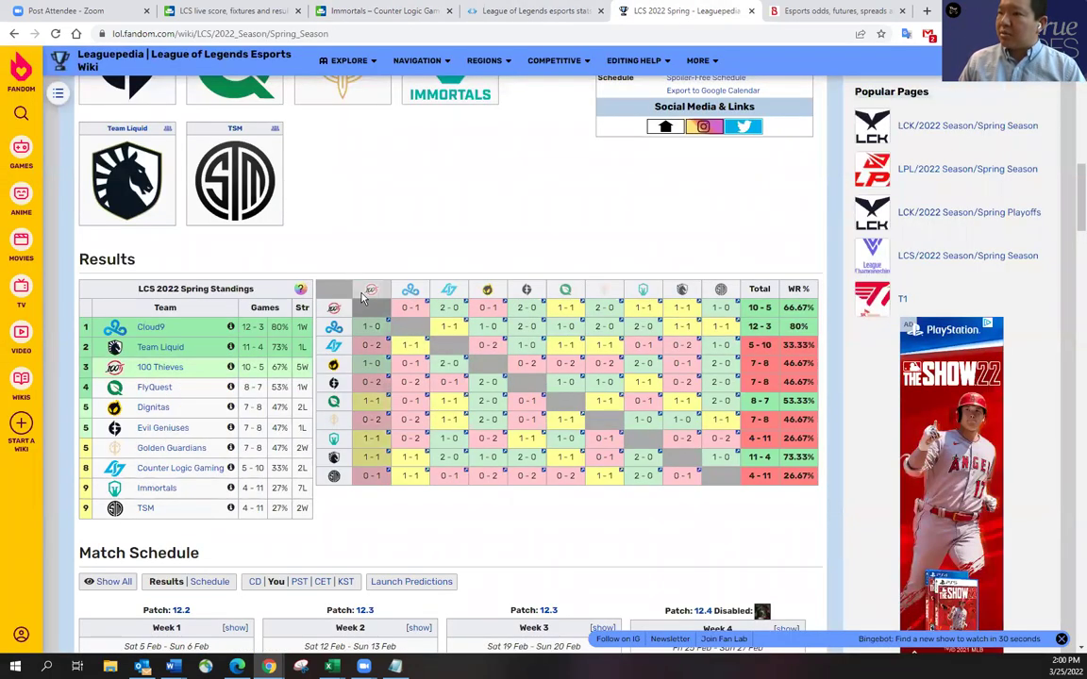
pyautogui.moveTo(189, 469)
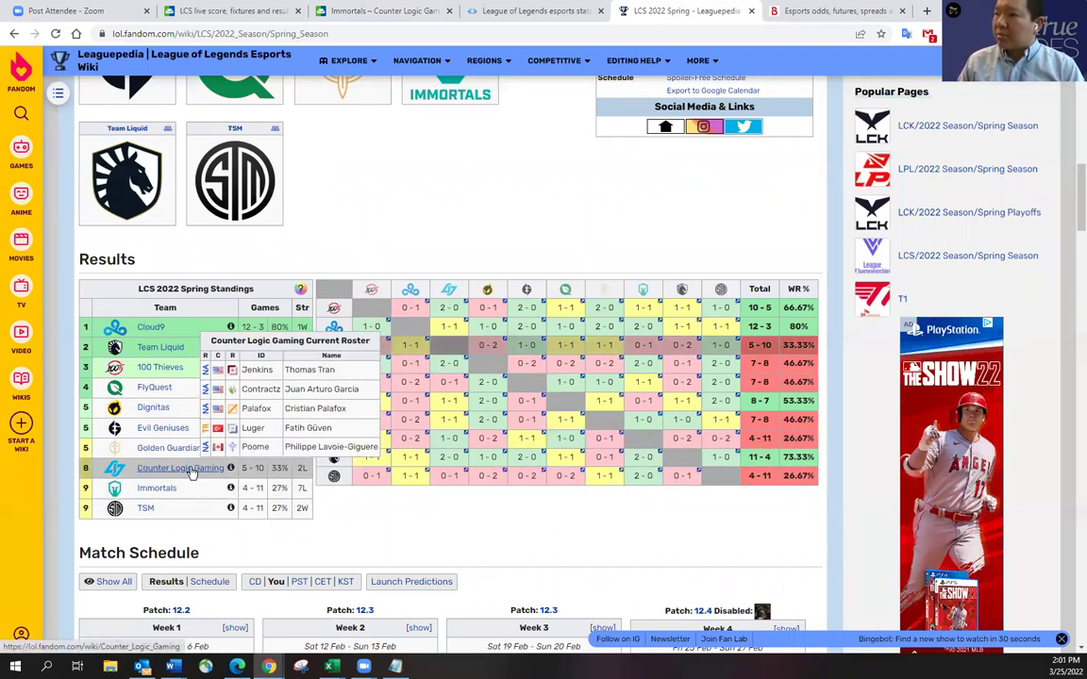
pyautogui.moveTo(143, 491)
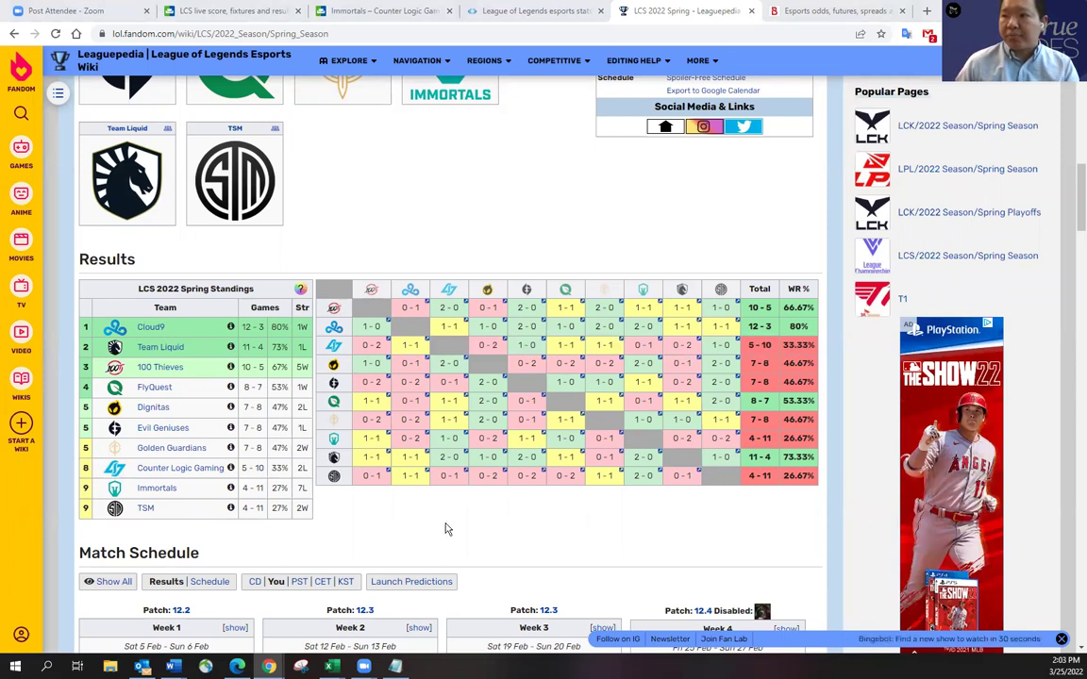
pyautogui.moveTo(156, 488)
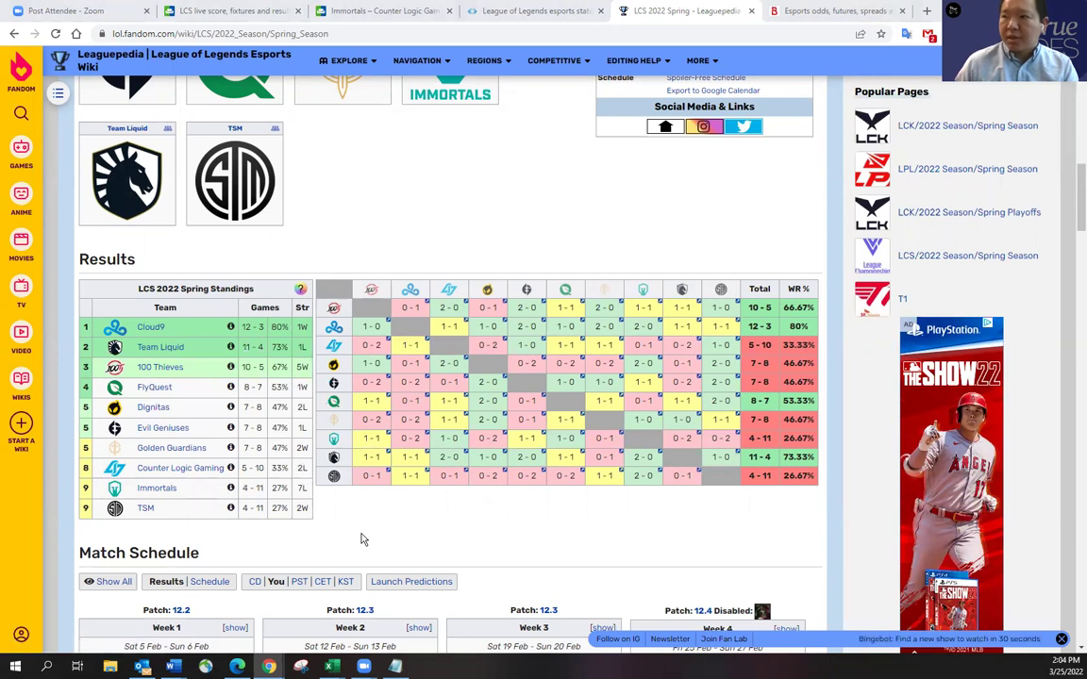
# - In Notepad, write the pick 'IMT wins and ends the 7-game losing streak.'
pyautogui.hotkey('alt', 'Tab')
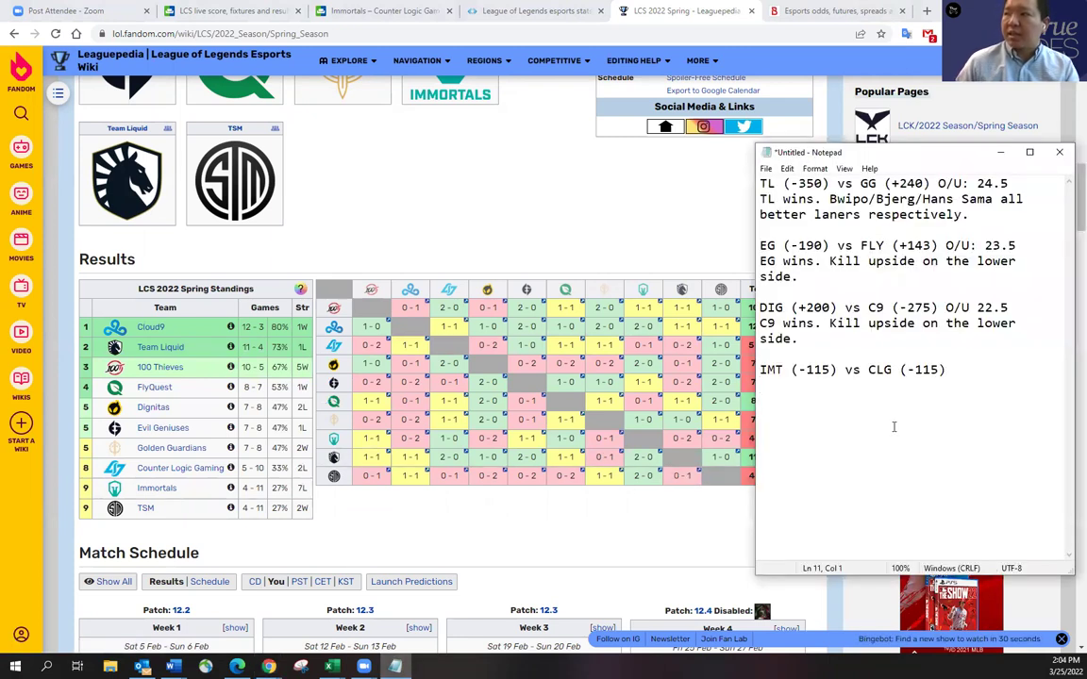
pyautogui.write('IMT wins.')
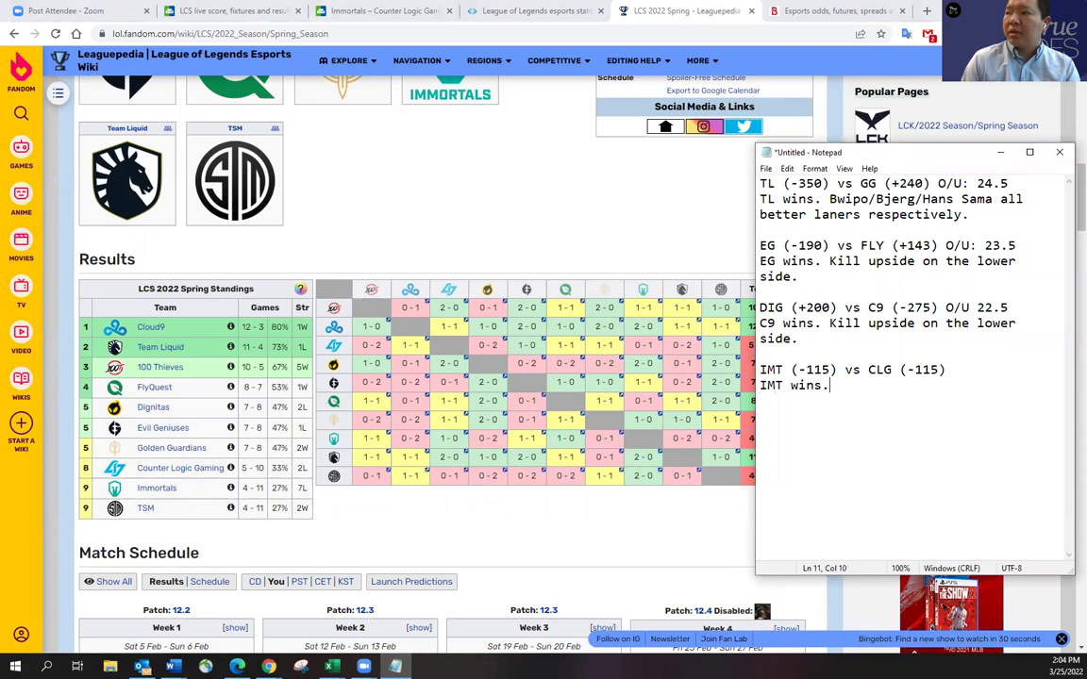
pyautogui.write('and')
pyautogui.press('BackSpace')
pyautogui.press('BackSpace')
pyautogui.write('dn')
pyautogui.press('BackSpace')
pyautogui.press('BackSpace')
pyautogui.write('nd ends the 7-')
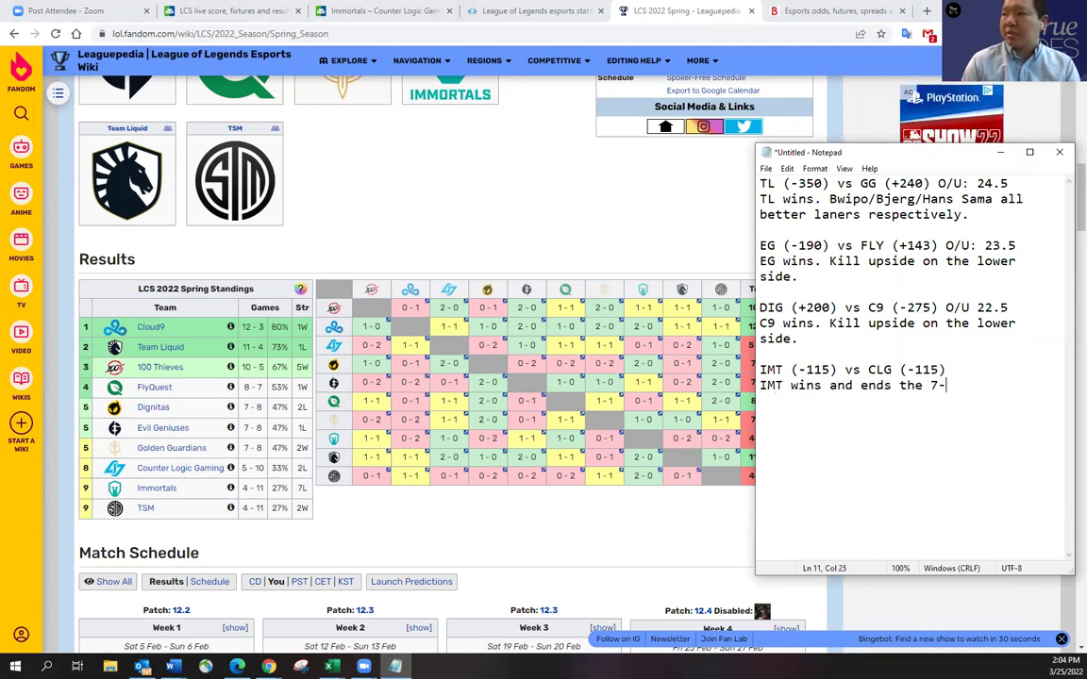
pyautogui.write('game losing streak.')
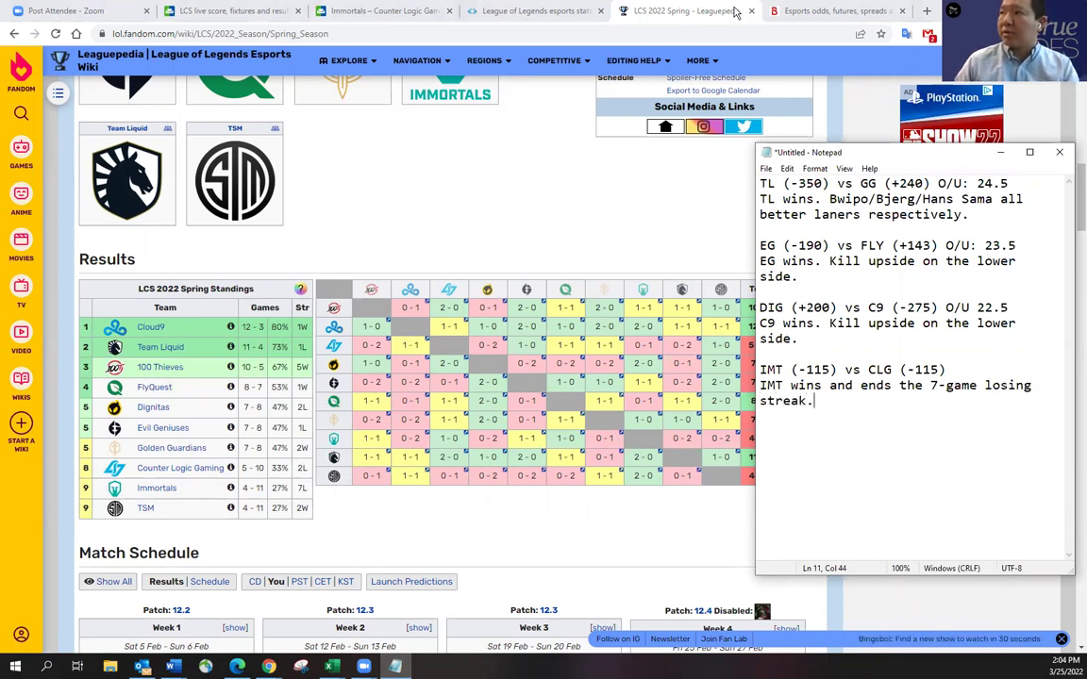
# - Check Bovada's kill total, close the match page, and append 'O/U' to the IMT vs CLG line
pyautogui.click(830, 10)
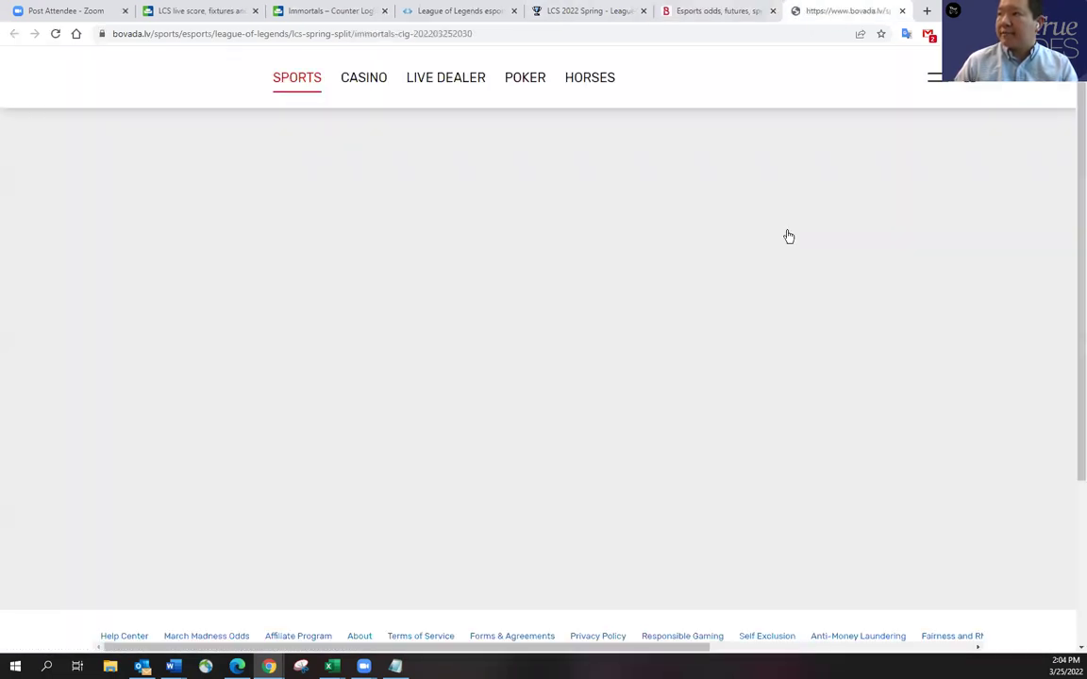
pyautogui.scroll(-1, 760, 252)
pyautogui.hotkey('ctrl', 'w')
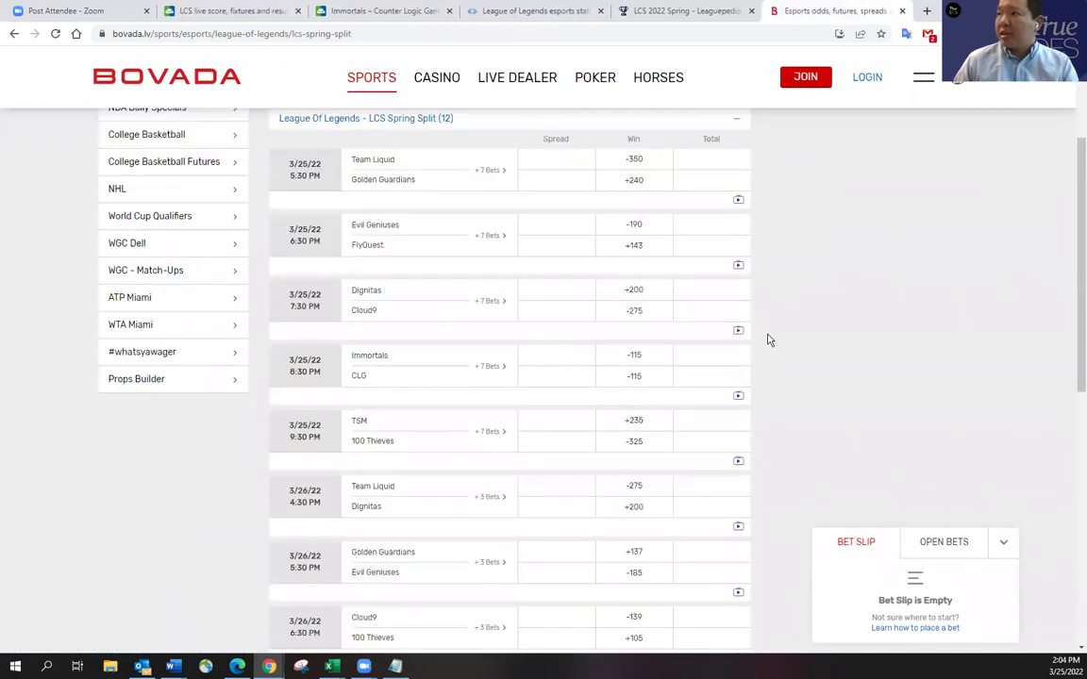
pyautogui.hotkey('alt', 'Tab')
pyautogui.press('Up')
pyautogui.press('Up')
pyautogui.press('End')
pyautogui.write('O/U')
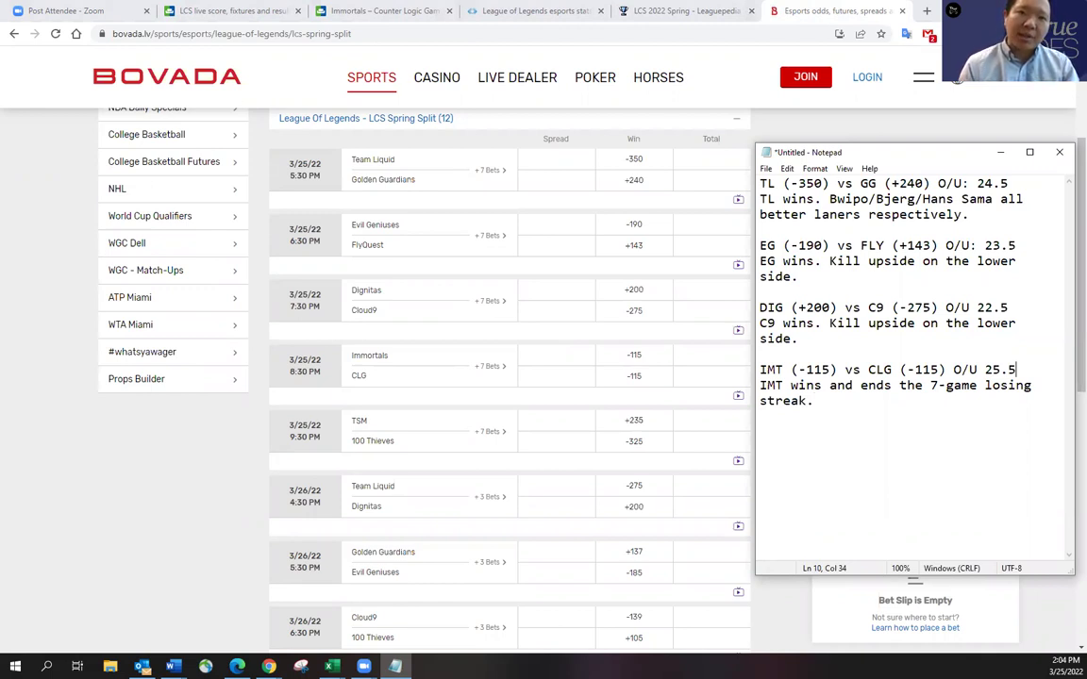
pyautogui.click(848, 416)
# - Type the matchup line 'TSM (+235) vs 100 (-325) O/U'
pyautogui.write('TSM vs 100 (')
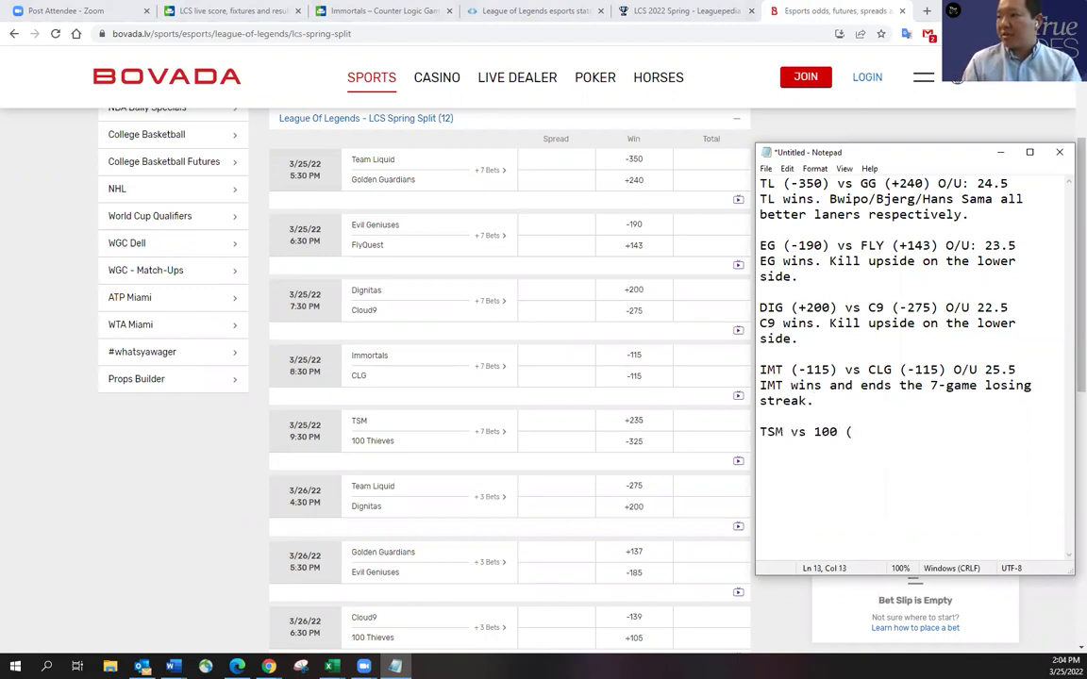
pyautogui.write('-325')
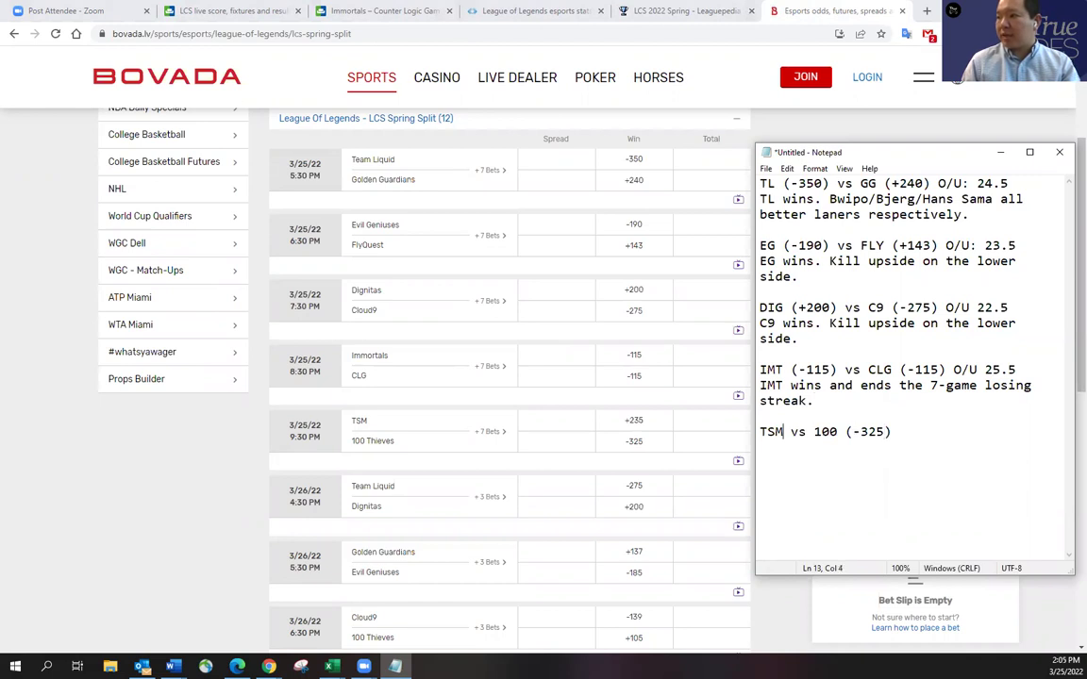
pyautogui.click(783, 431)
pyautogui.write('(+235)')
pyautogui.press('Right')
pyautogui.press('Right')
pyautogui.press('Right')
pyautogui.press('End')
pyautogui.write('O/U')
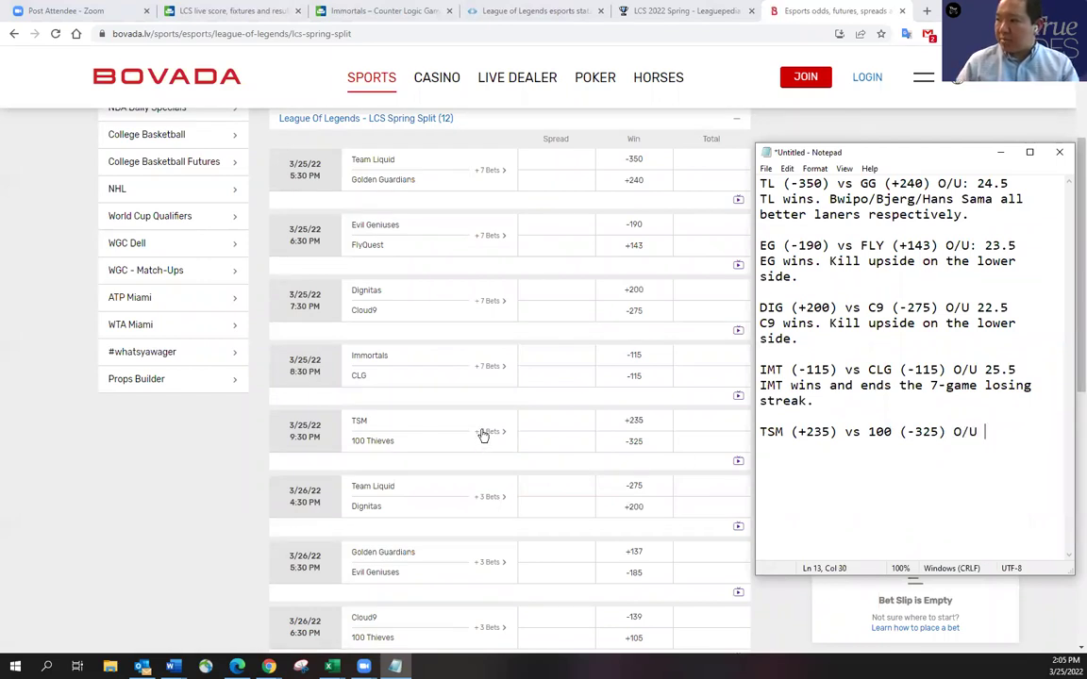
# - Look up the TSM vs 100 kill total on Bovada, enter 25.5, and close the Bovada tab
pyautogui.click(483, 434)
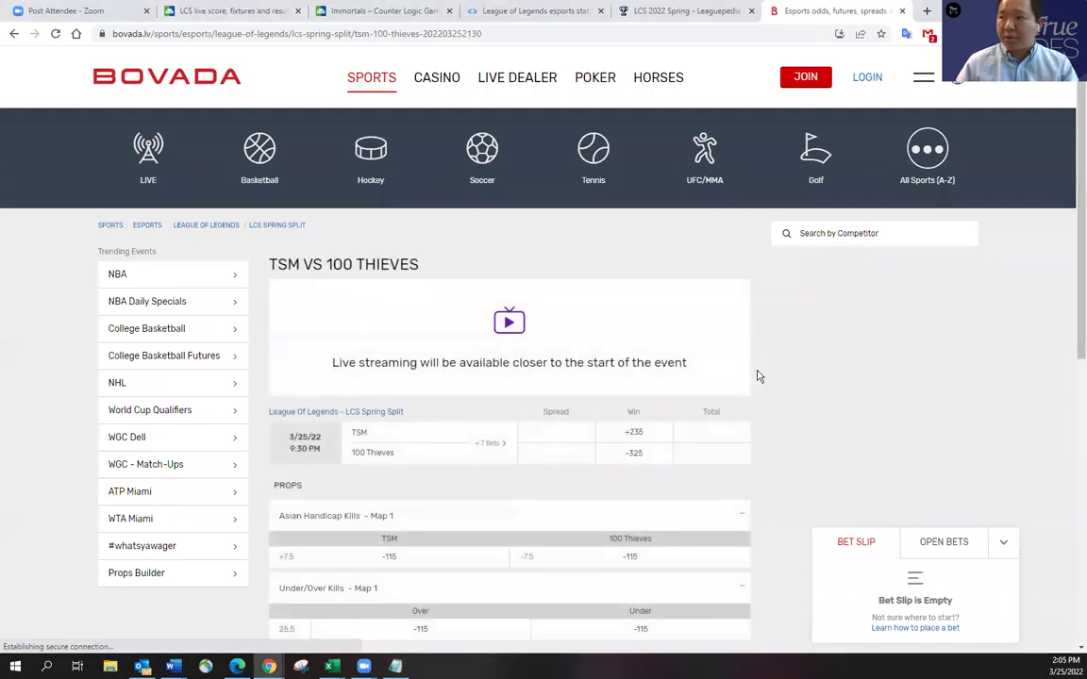
pyautogui.scroll(-3, 759, 376)
pyautogui.hotkey('alt', 'Tab')
pyautogui.write('25')
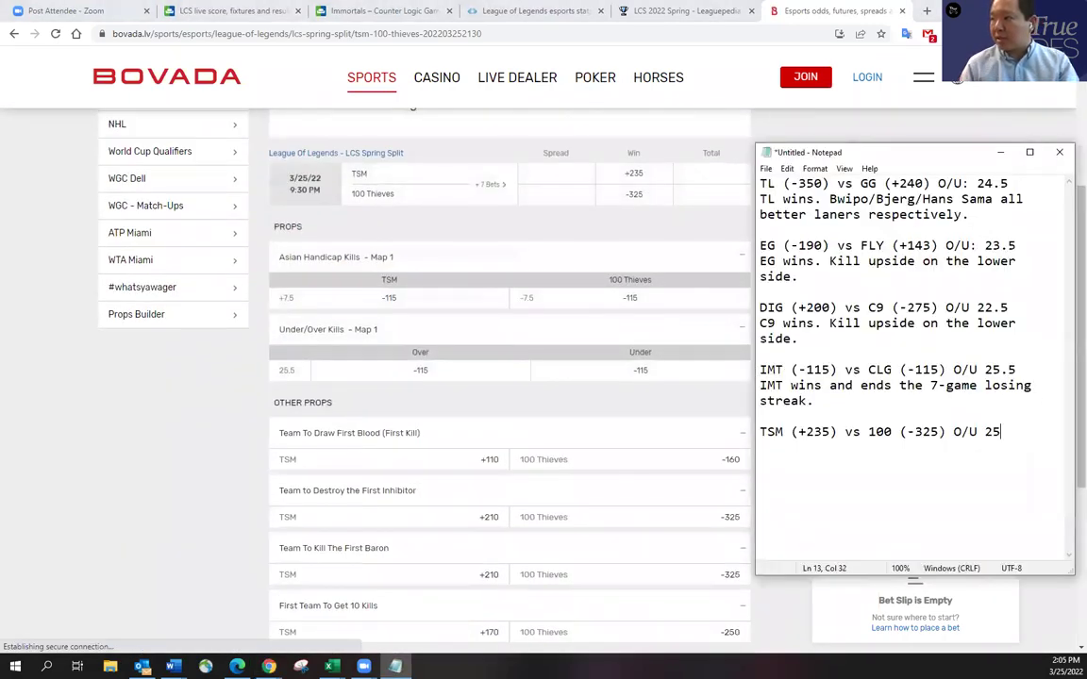
pyautogui.write('.5')
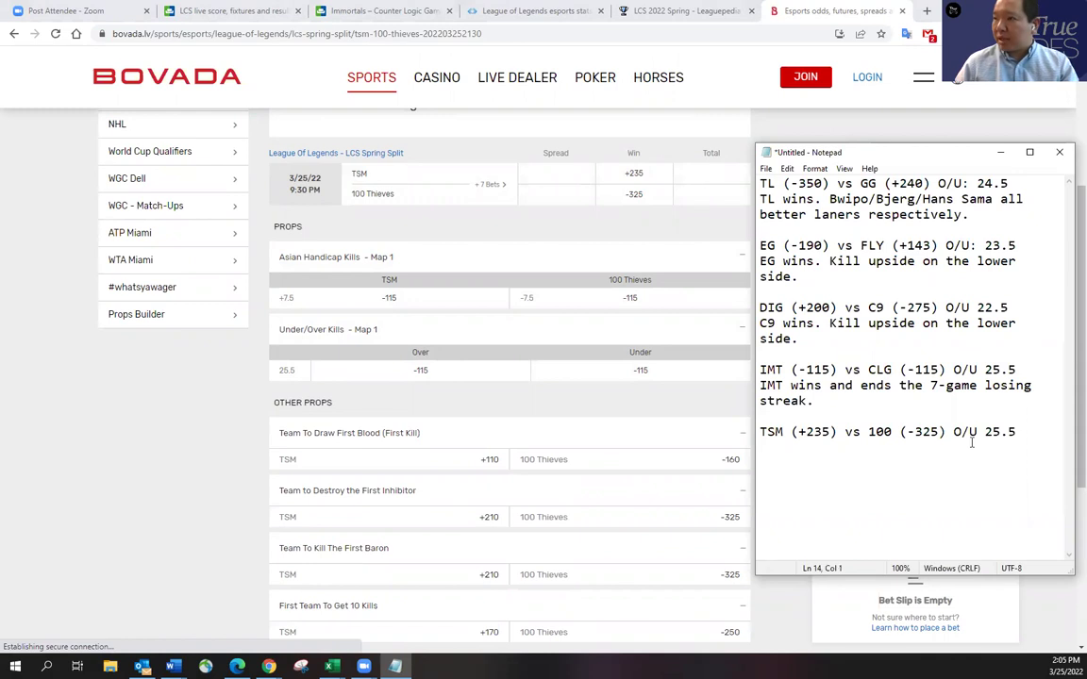
pyautogui.click(899, 11)
pyautogui.click(900, 11)
pyautogui.hotkey('alt', 'Tab')
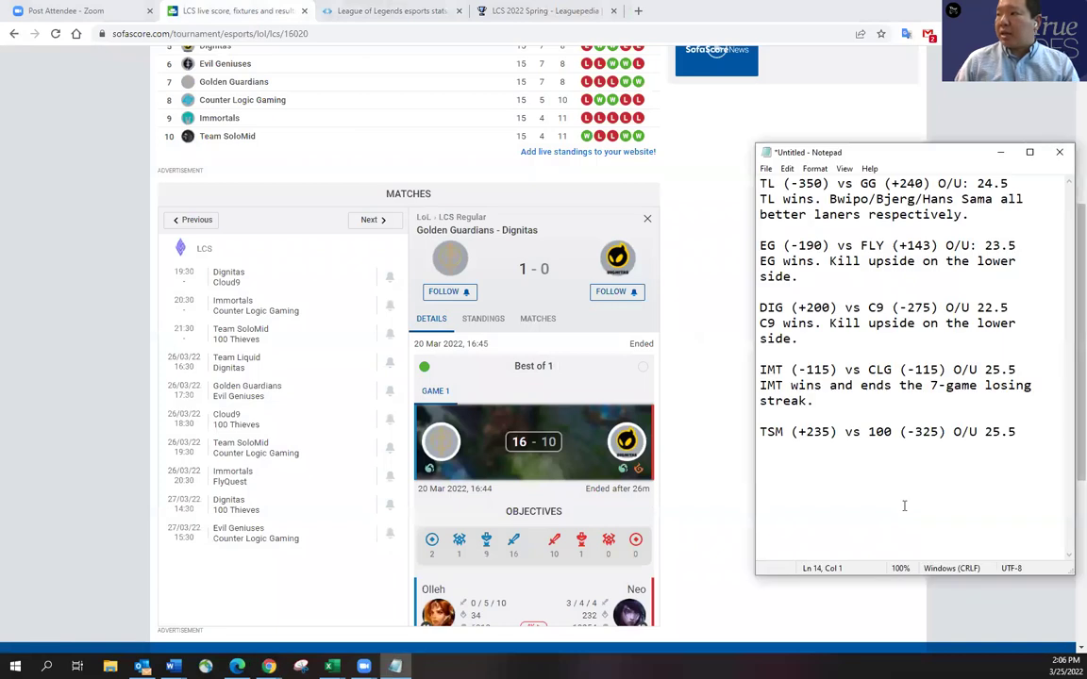
# - Type '100 wins. They need to win for better seeding and have an advantage in every single lane.'
pyautogui.write('100 wins')
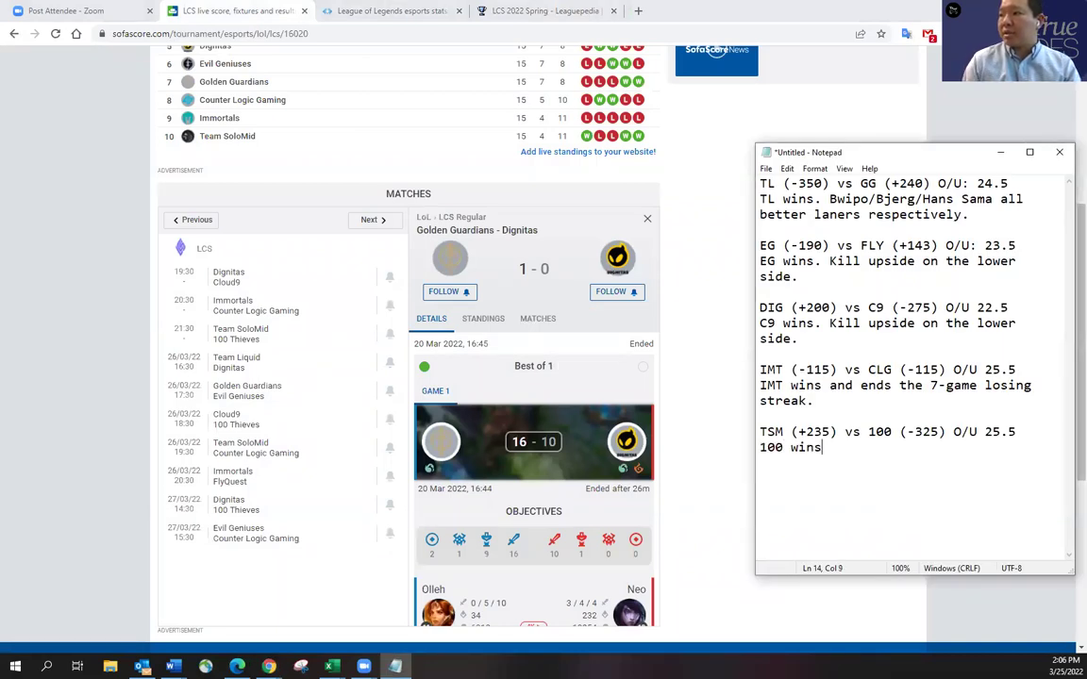
pyautogui.write('. They need to')
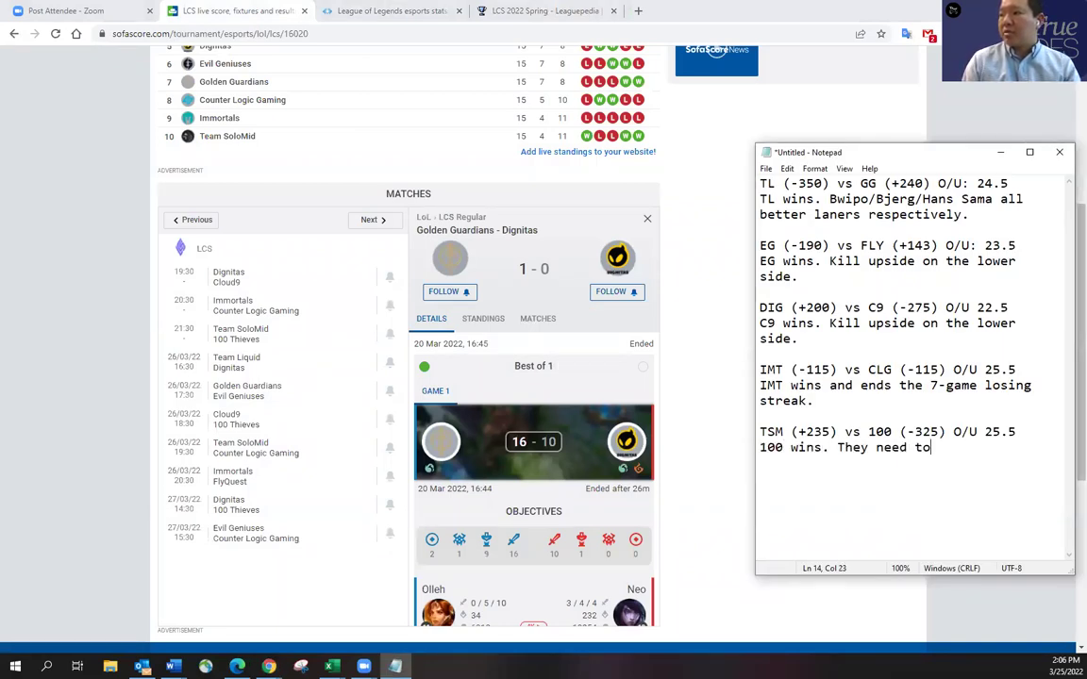
pyautogui.write(' win for better see')
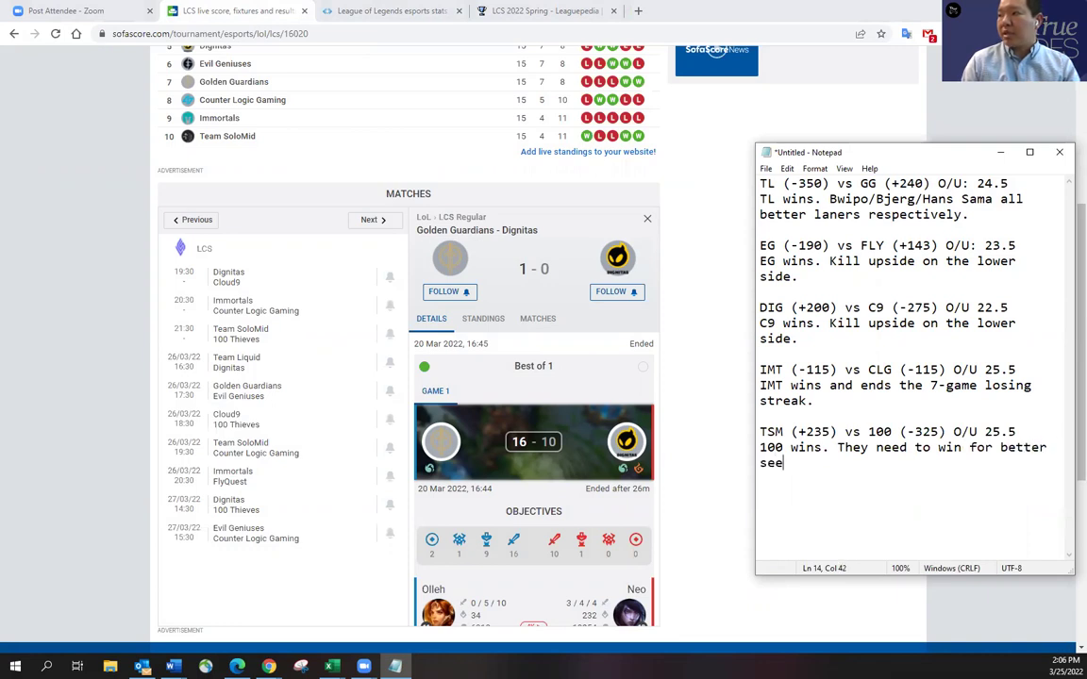
pyautogui.write('ding and have an')
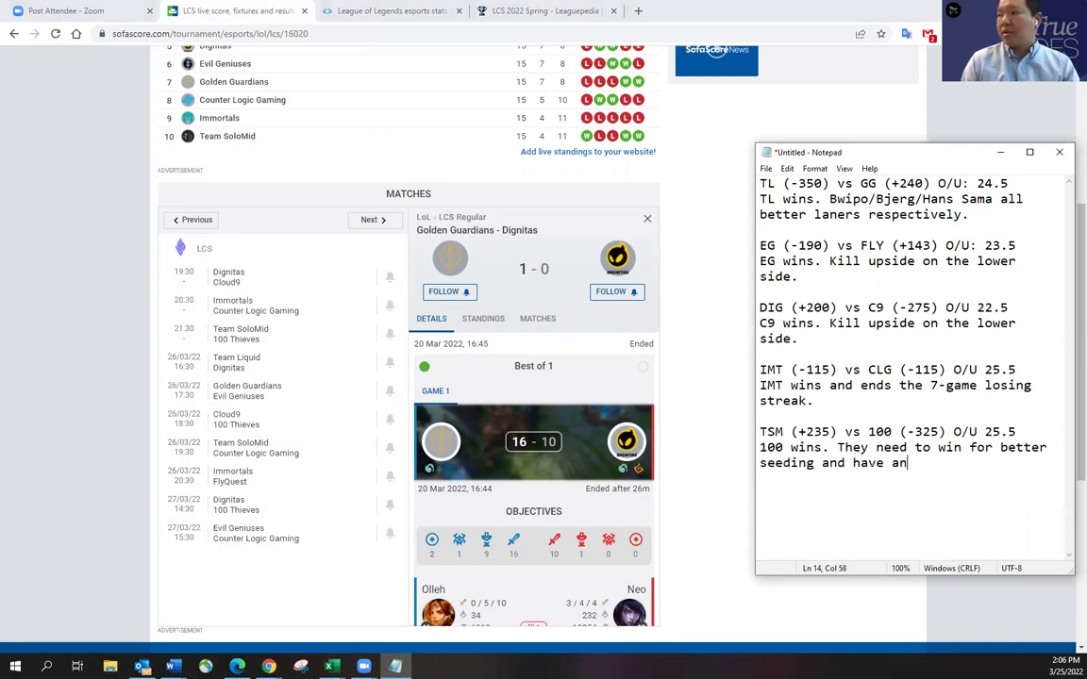
pyautogui.write(' advantage in ')
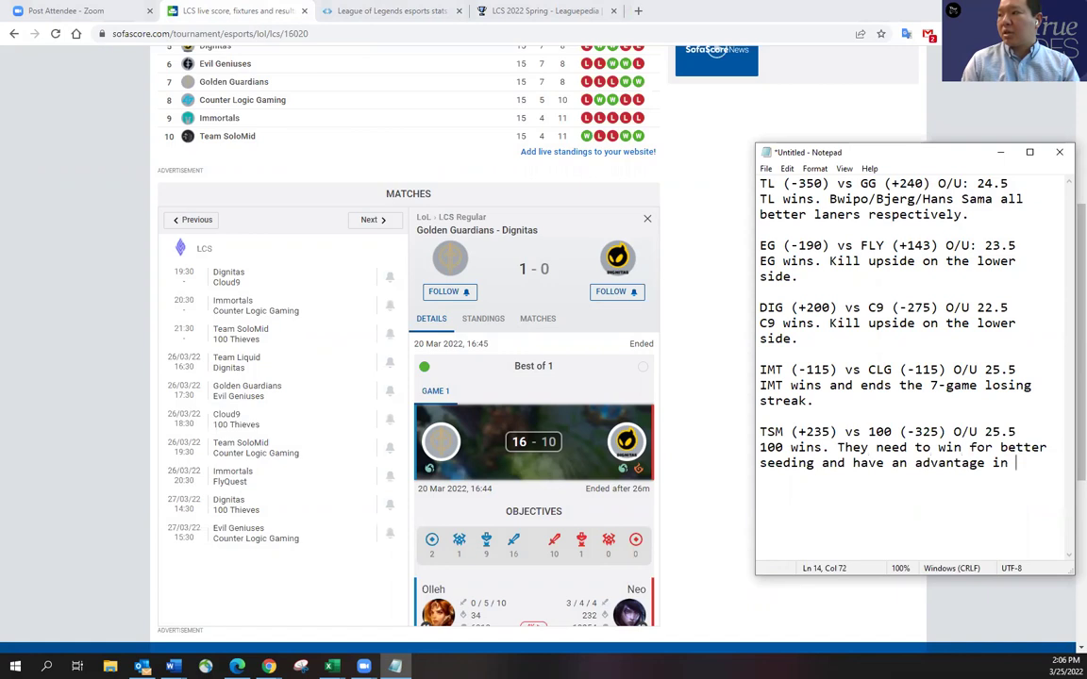
pyautogui.write('every single lane.')
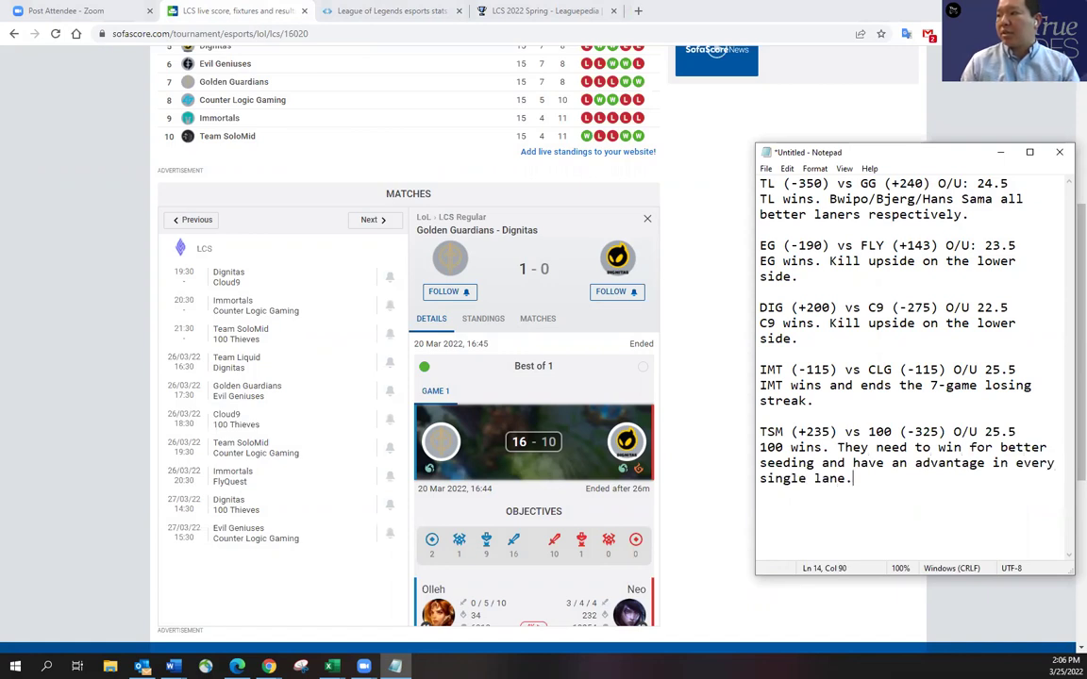
# - On Oracle's Elixir, open the LCS Teams stats page for the 2022 Spring split
pyautogui.click(375, 11)
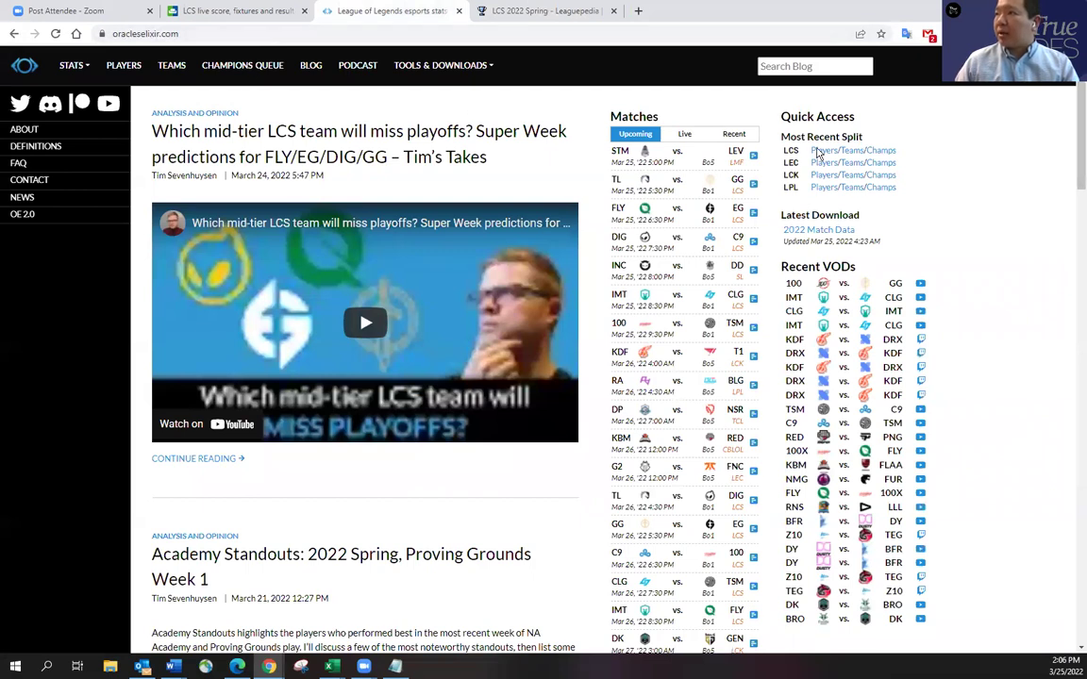
pyautogui.click(853, 152)
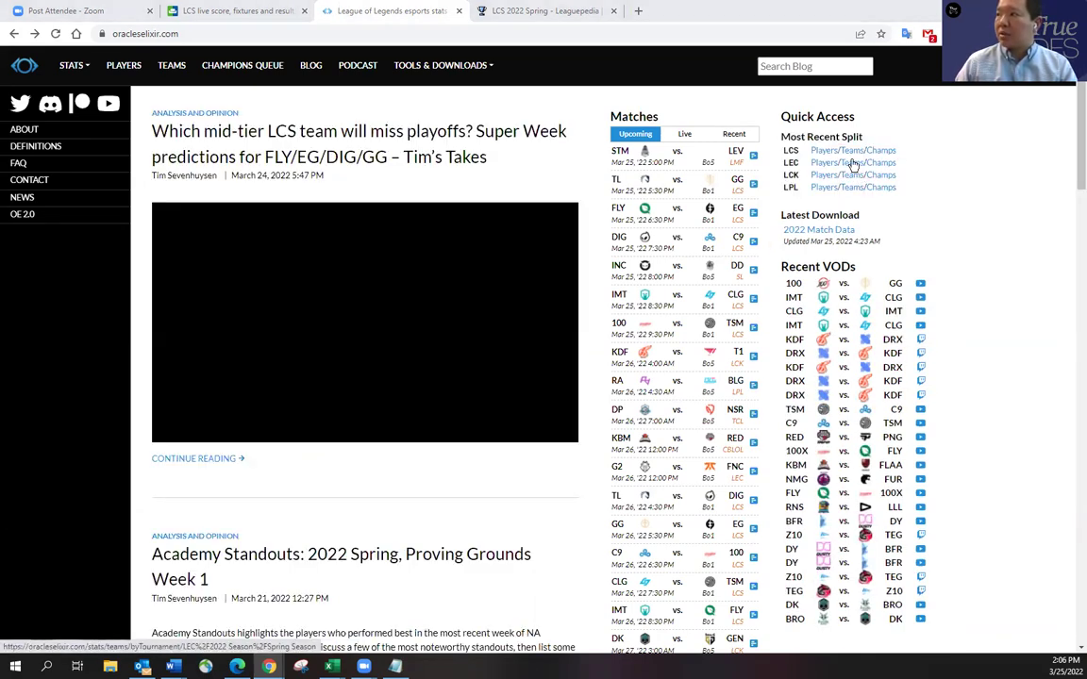
pyautogui.click(853, 153)
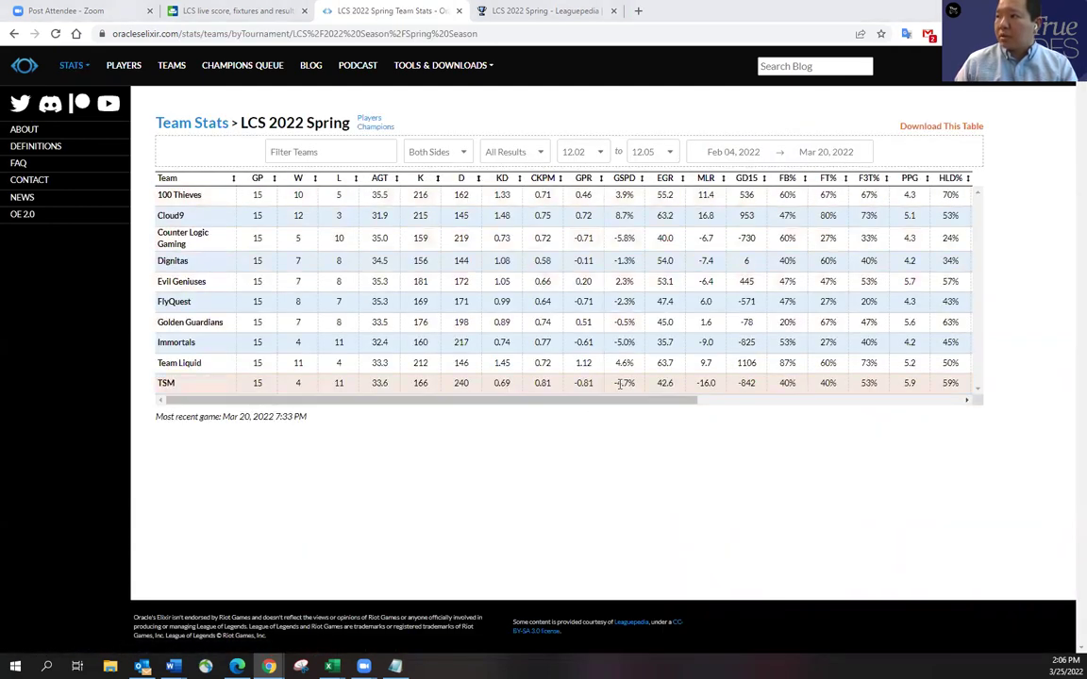
# - Narrow the notes window beside the stats and sort teams by combined kills per minute
pyautogui.click(395, 665)
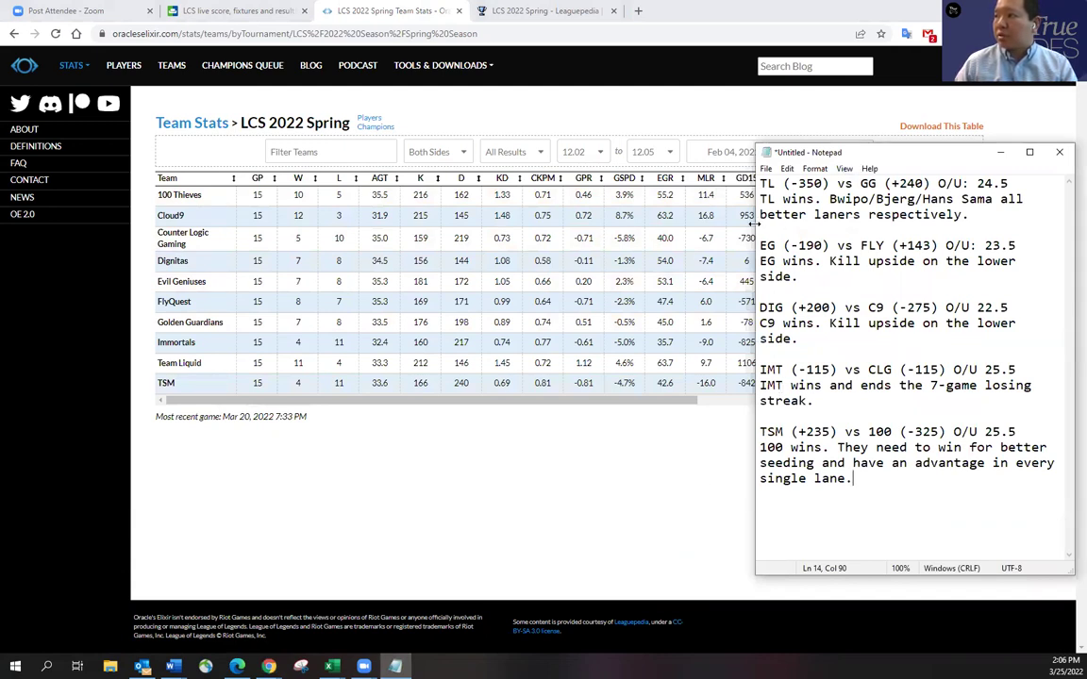
pyautogui.moveTo(754, 224); pyautogui.dragTo(790, 227)
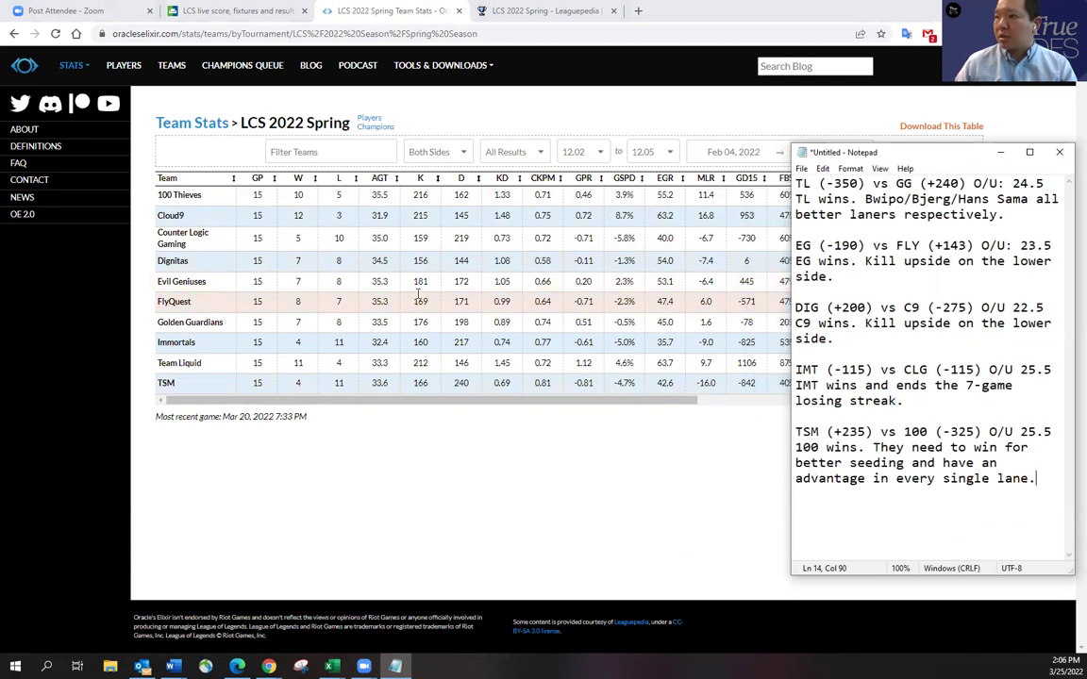
pyautogui.click(549, 176)
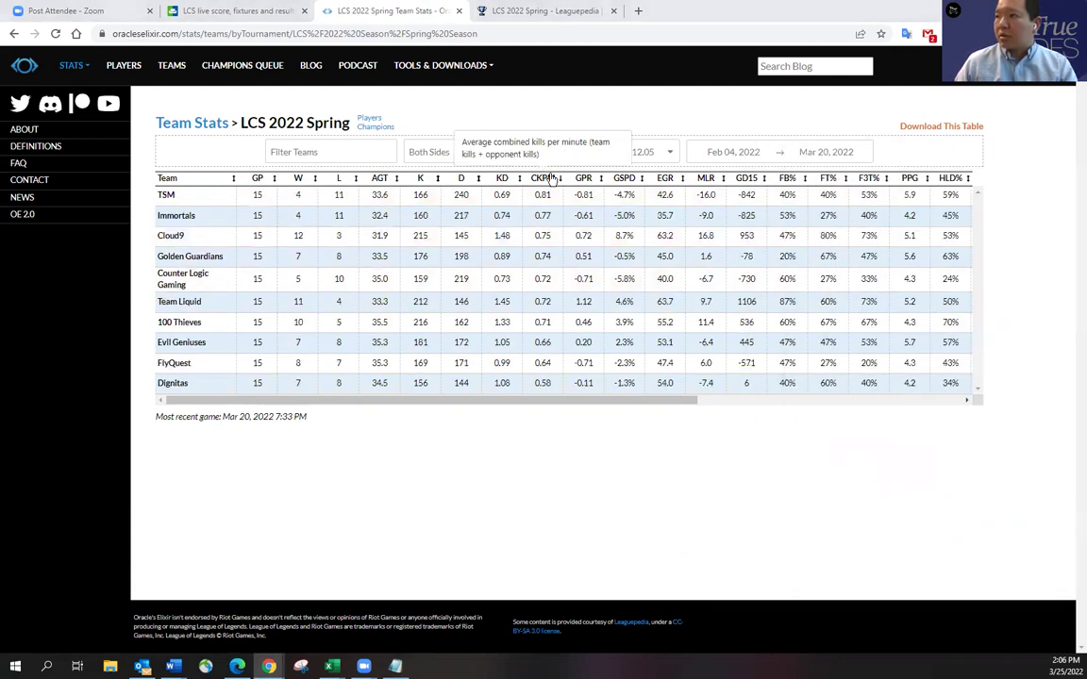
pyautogui.hotkey('alt', 'Tab')
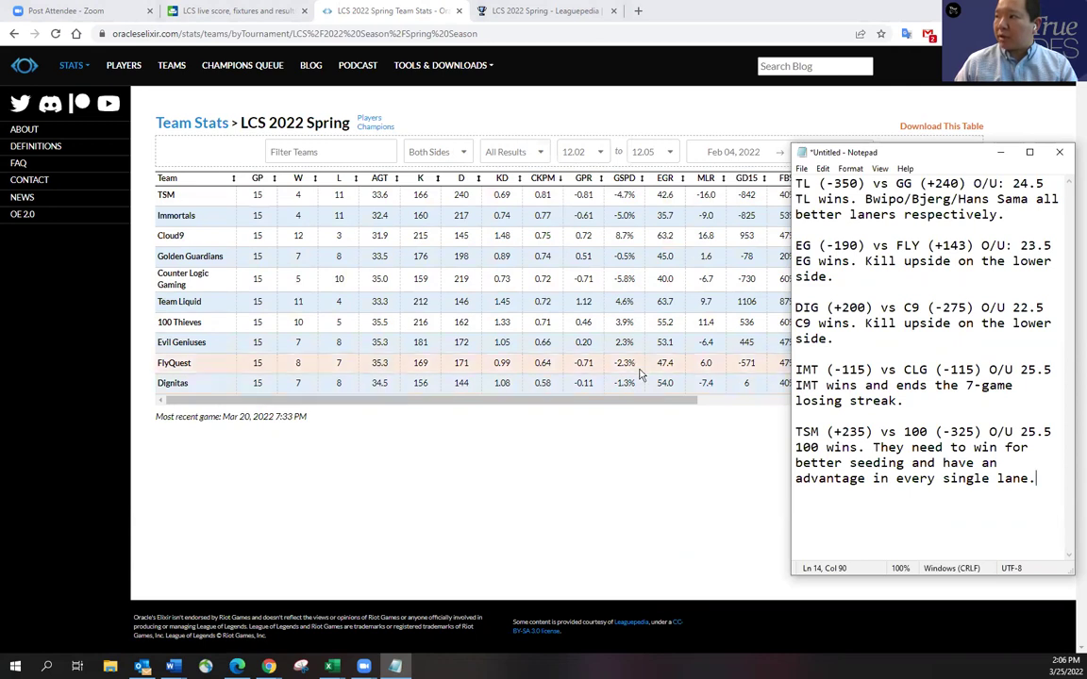
# - Set the starting patch to 12.04, then place the cursor at the end of the EG note
pyautogui.click(582, 152)
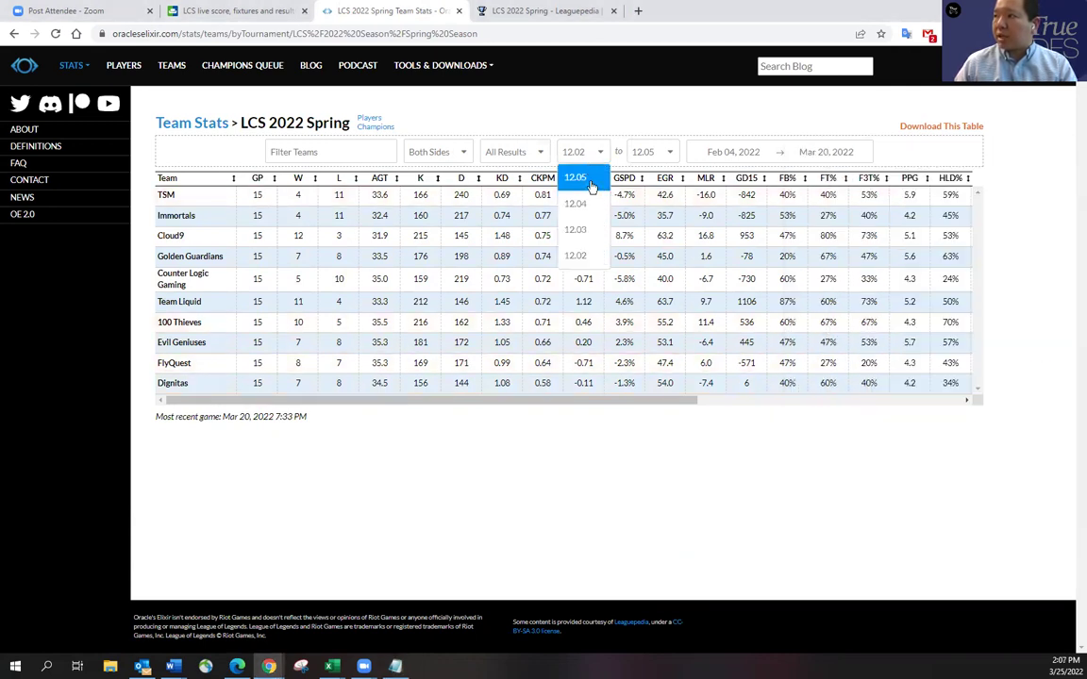
pyautogui.click(578, 177)
pyautogui.click(583, 149)
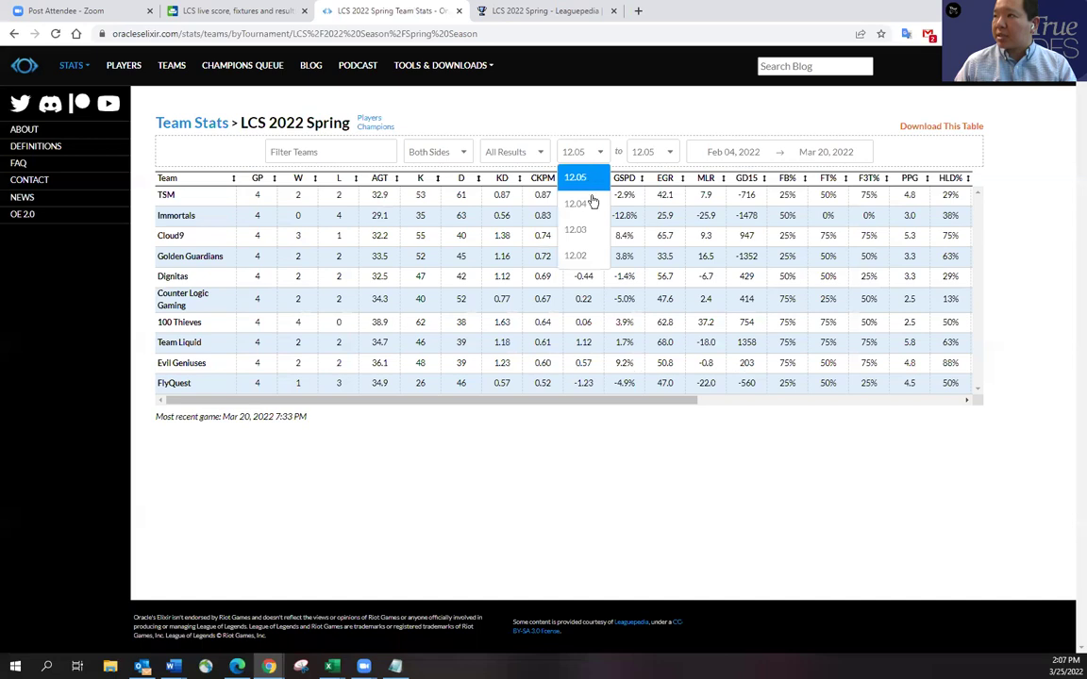
pyautogui.click(587, 203)
pyautogui.click(582, 149)
pyautogui.click(575, 177)
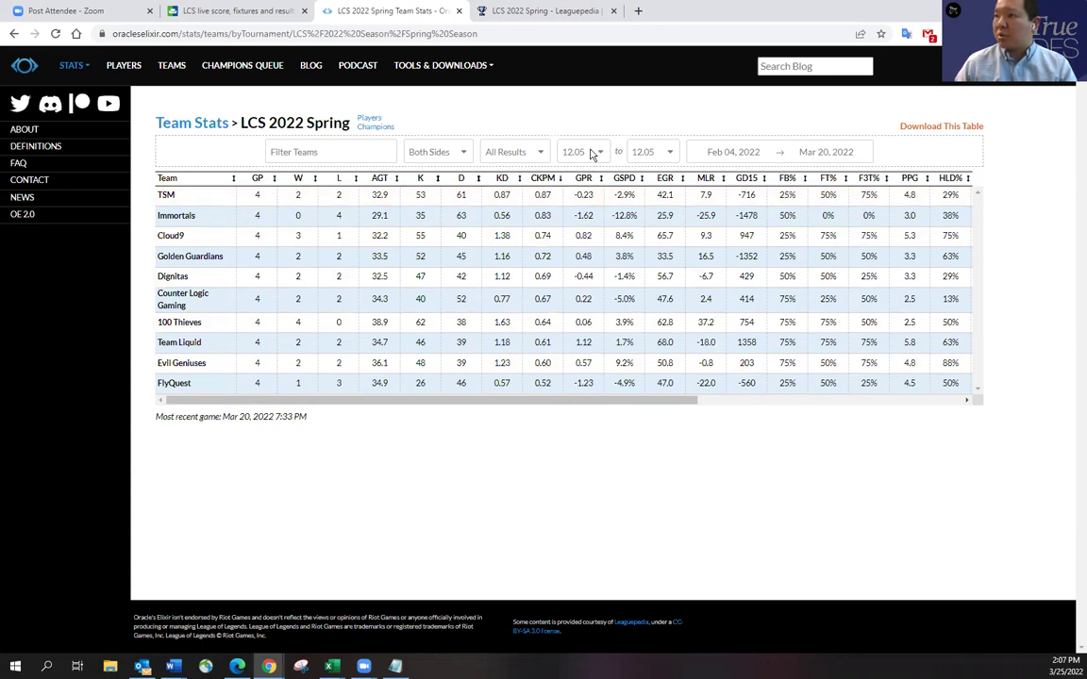
pyautogui.click(593, 154)
pyautogui.click(578, 230)
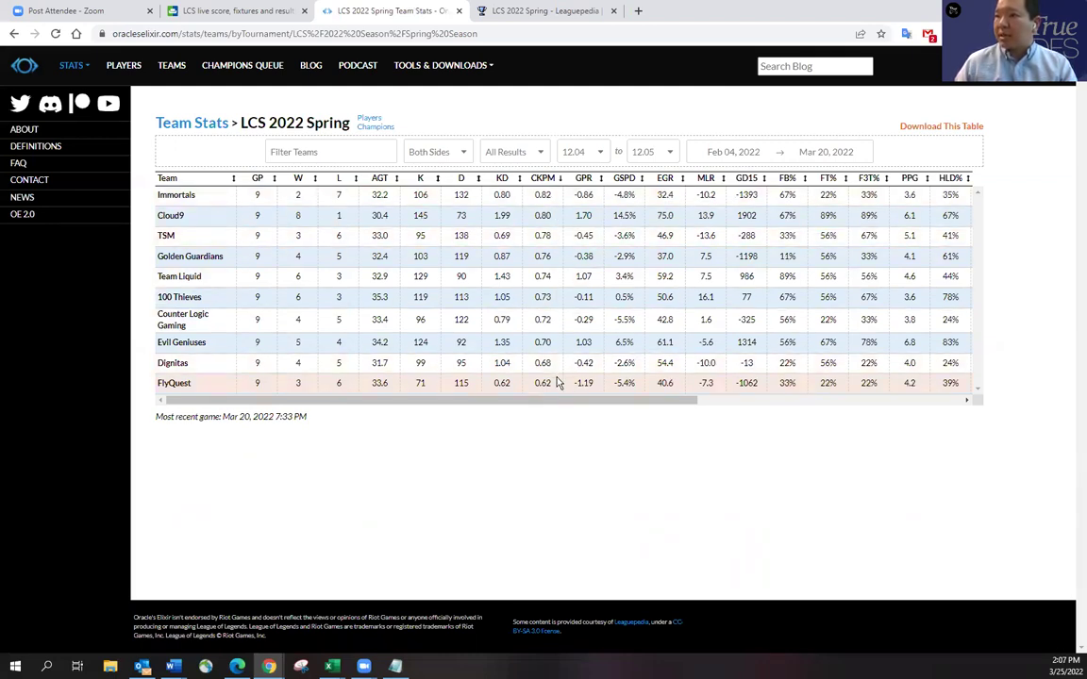
pyautogui.hotkey('alt', 'Tab')
pyautogui.click(903, 273)
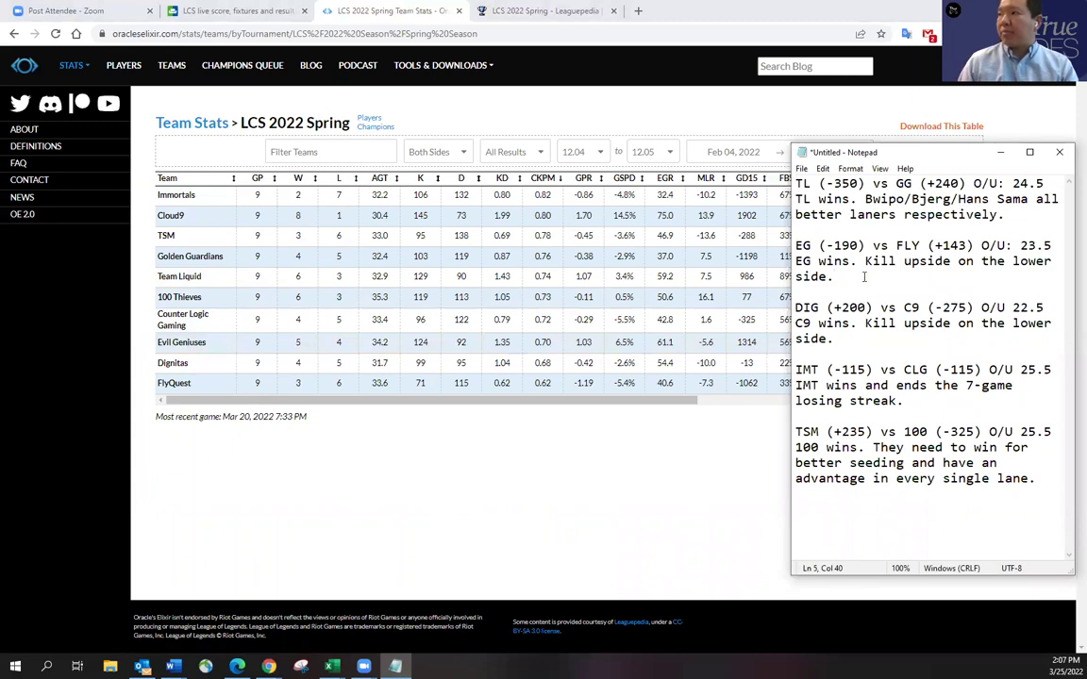
# - Change the EG note's kill upside wording to 'very low.'
pyautogui.press('BackSpace')
pyautogui.press('BackSpace')
pyautogui.press('BackSpace')
pyautogui.press('BackSpace')
pyautogui.press('BackSpace')
pyautogui.press('BackSpace')
pyautogui.press('BackSpace')
pyautogui.press('BackSpace')
pyautogui.press('BackSpace')
pyautogui.press('BackSpace')
pyautogui.press('BackSpace')
pyautogui.press('BackSpace')
pyautogui.press('BackSpace')
pyautogui.press('BackSpace')
pyautogui.press('BackSpace')
pyautogui.press('BackSpace')
pyautogui.press('BackSpace')
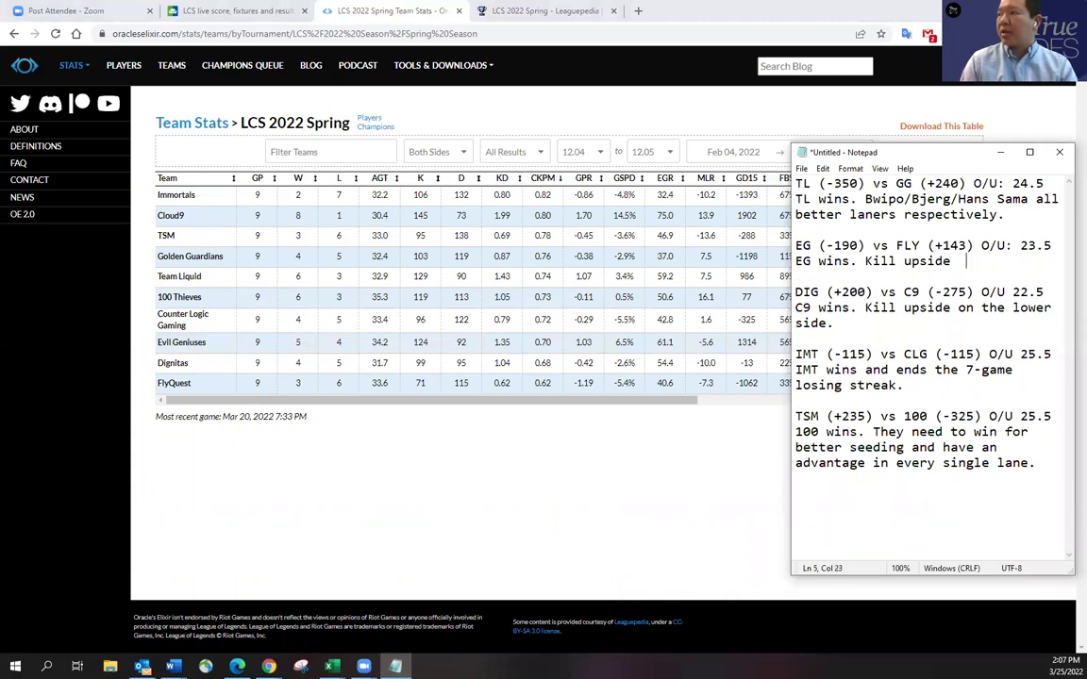
pyautogui.press('BackSpace')
pyautogui.write('very low.')
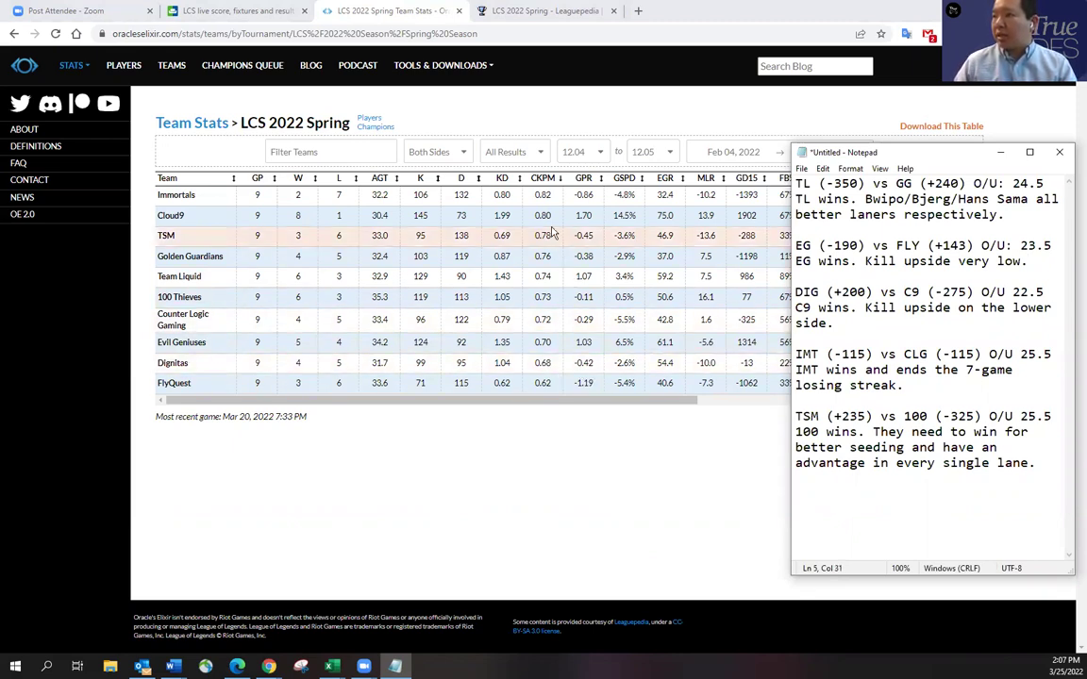
# - Compare team stats for patch 12.05 only versus starting at 12.04, keeping 12.04
pyautogui.click(592, 159)
pyautogui.click(587, 177)
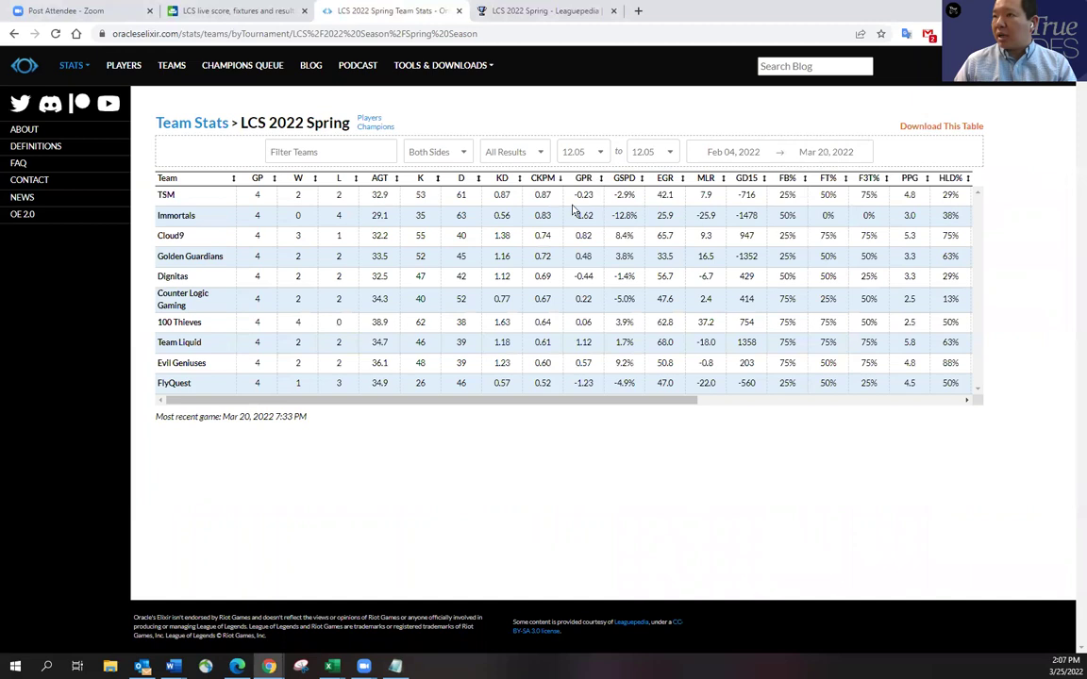
pyautogui.click(585, 154)
pyautogui.click(585, 197)
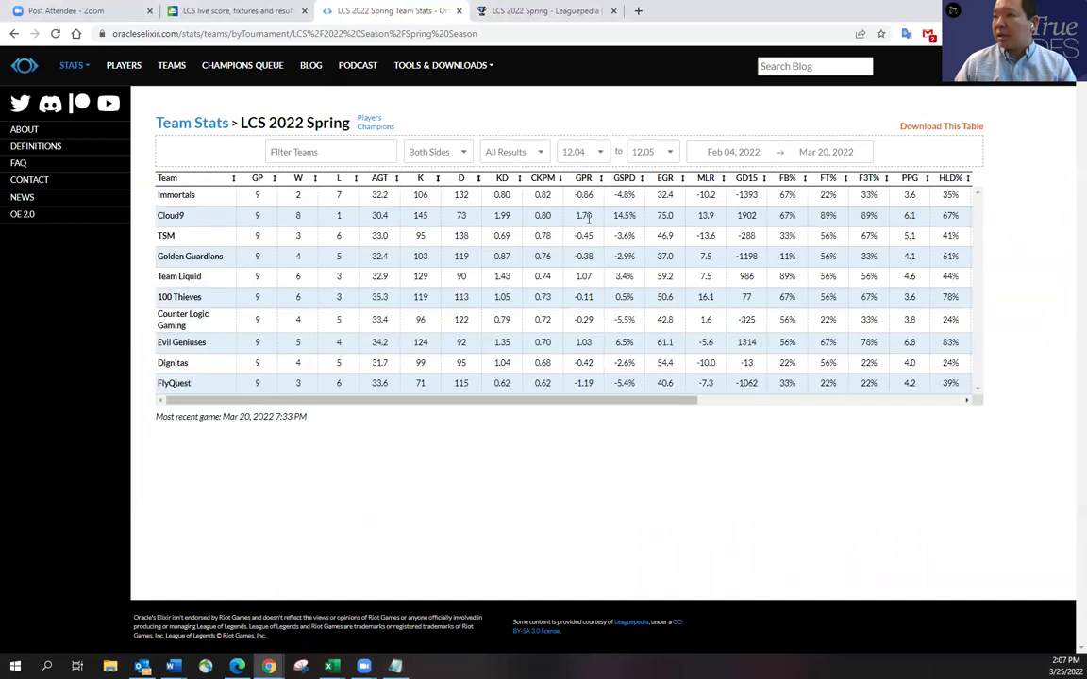
pyautogui.hotkey('alt', 'Tab')
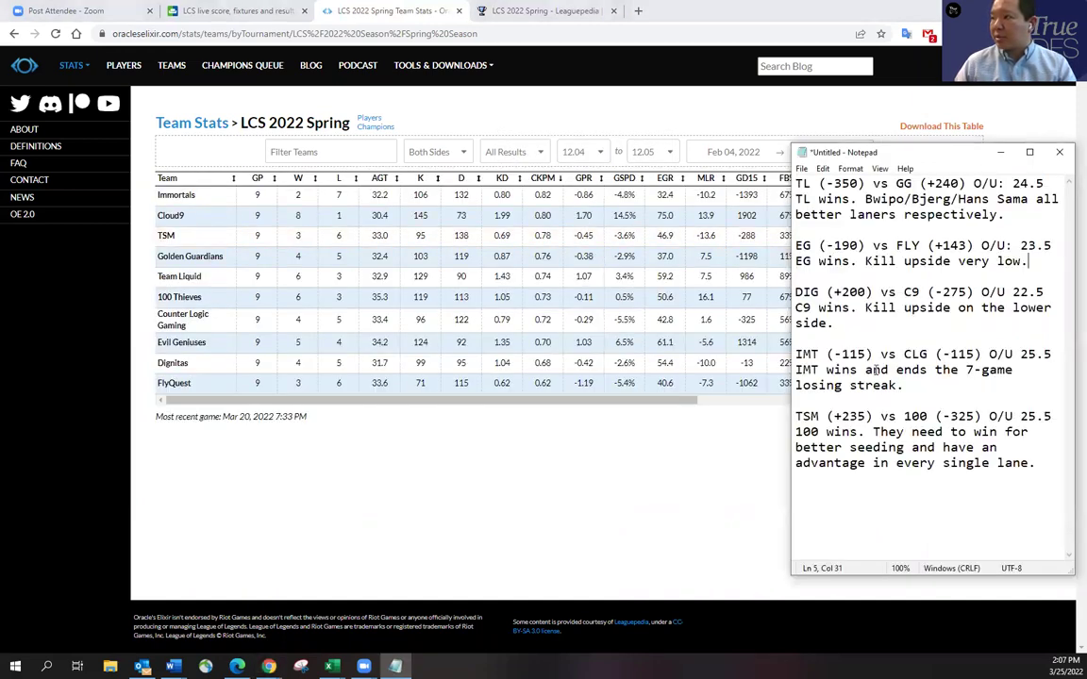
# - Append 'Bump to this game's kill upside.' to both the IMT and TSM notes
pyautogui.click(904, 384)
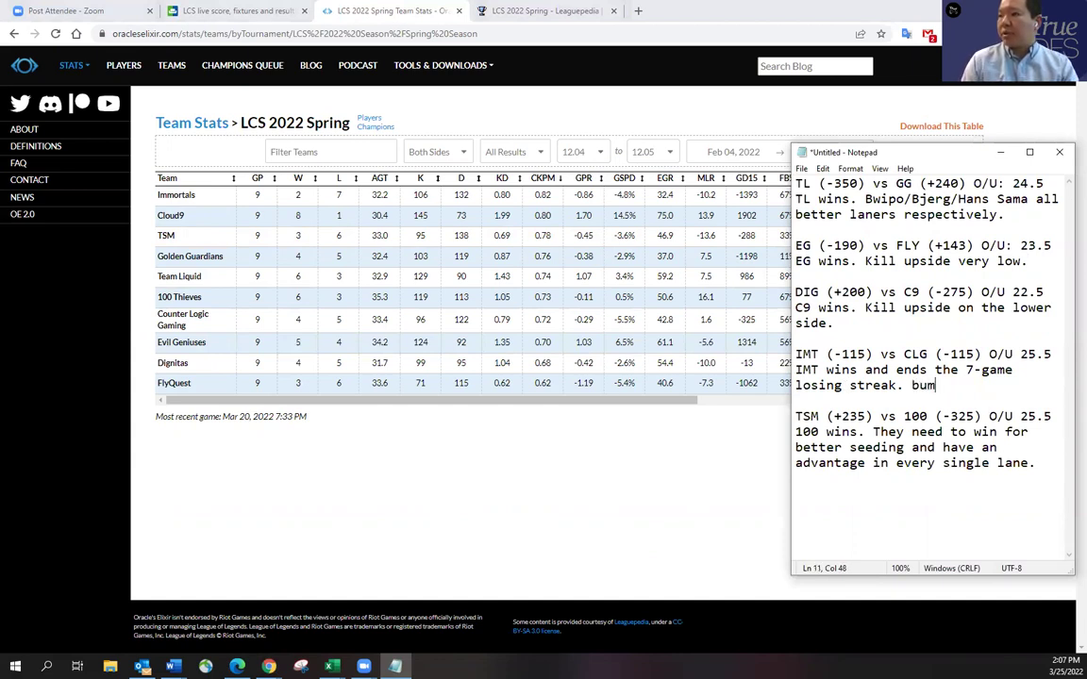
pyautogui.write('Bump to this game')
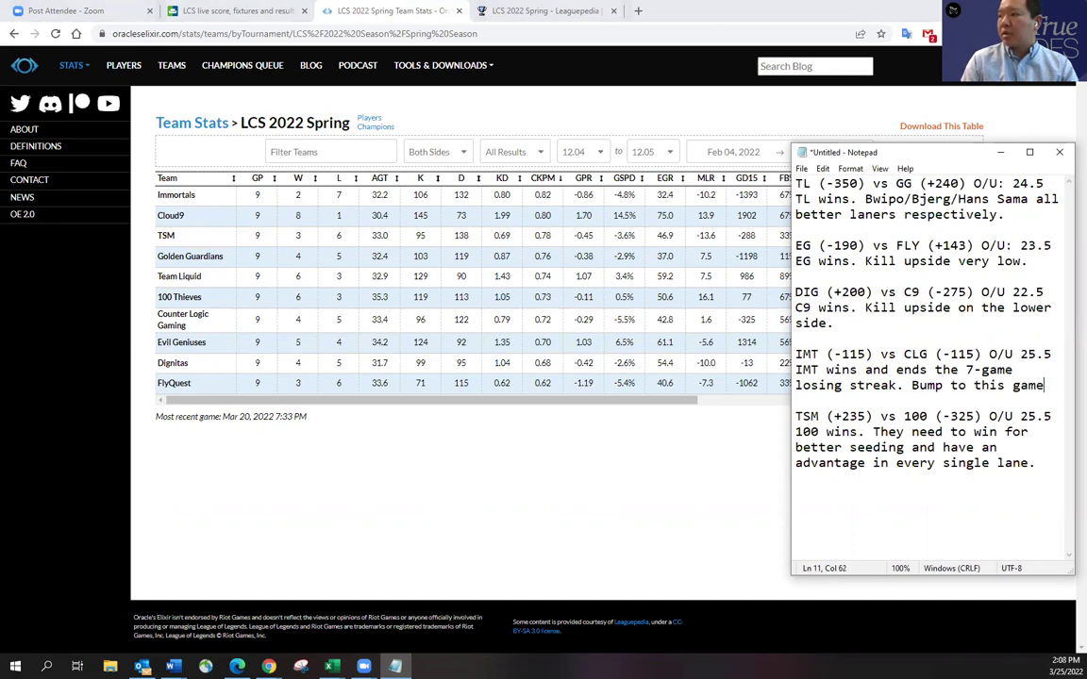
pyautogui.write("'s kill upside.")
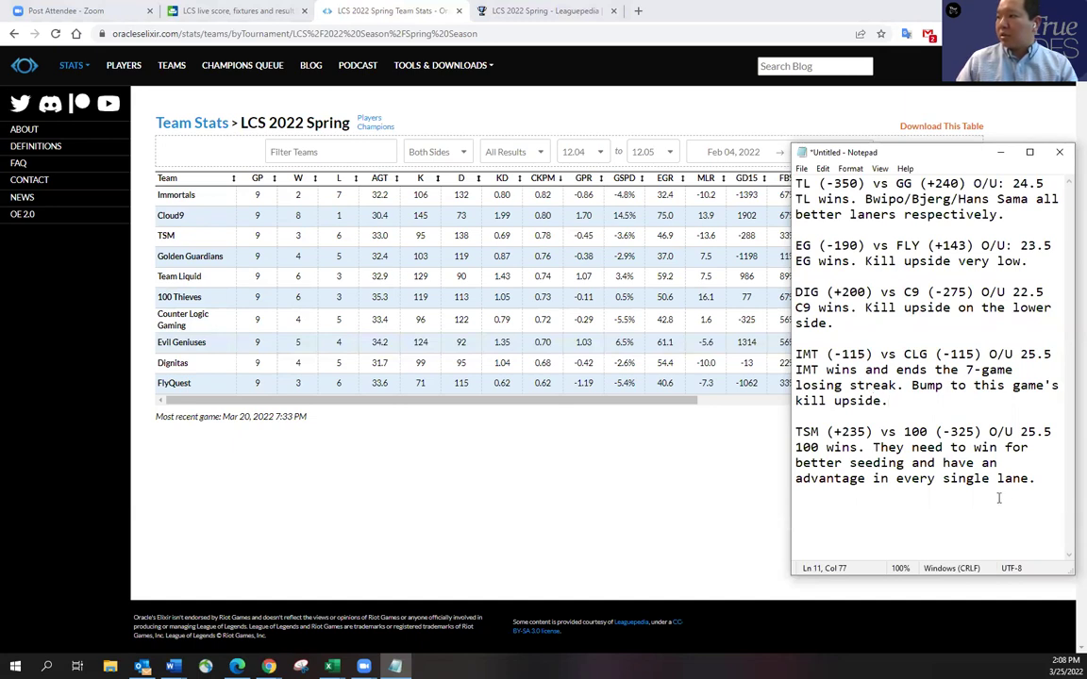
pyautogui.click(1054, 479)
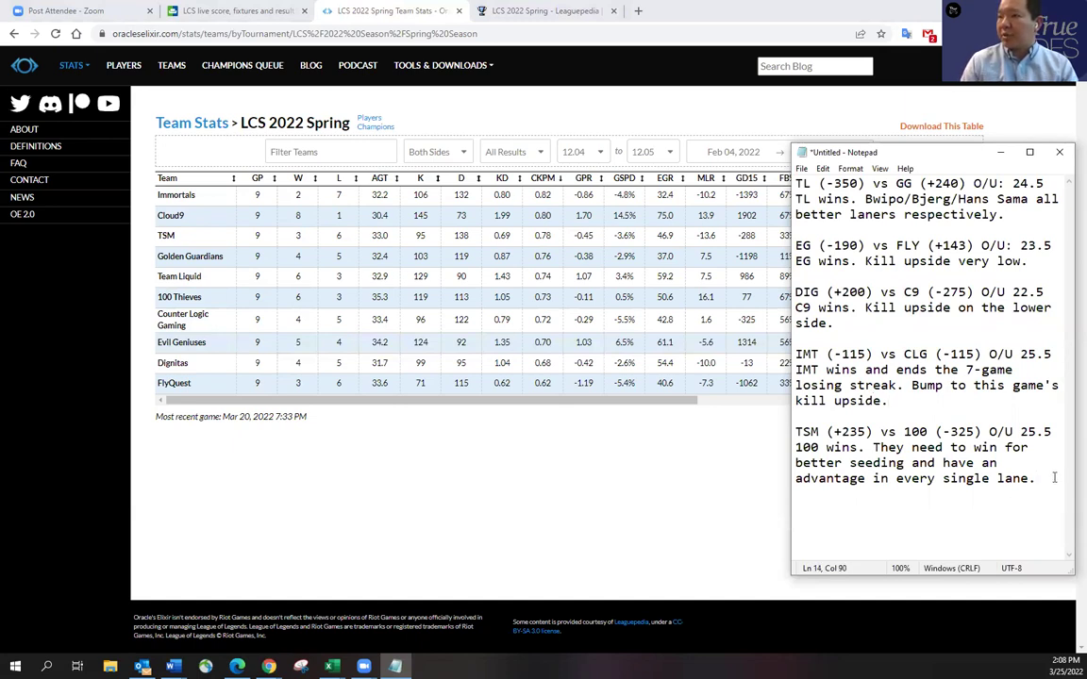
pyautogui.write('Bump to th')
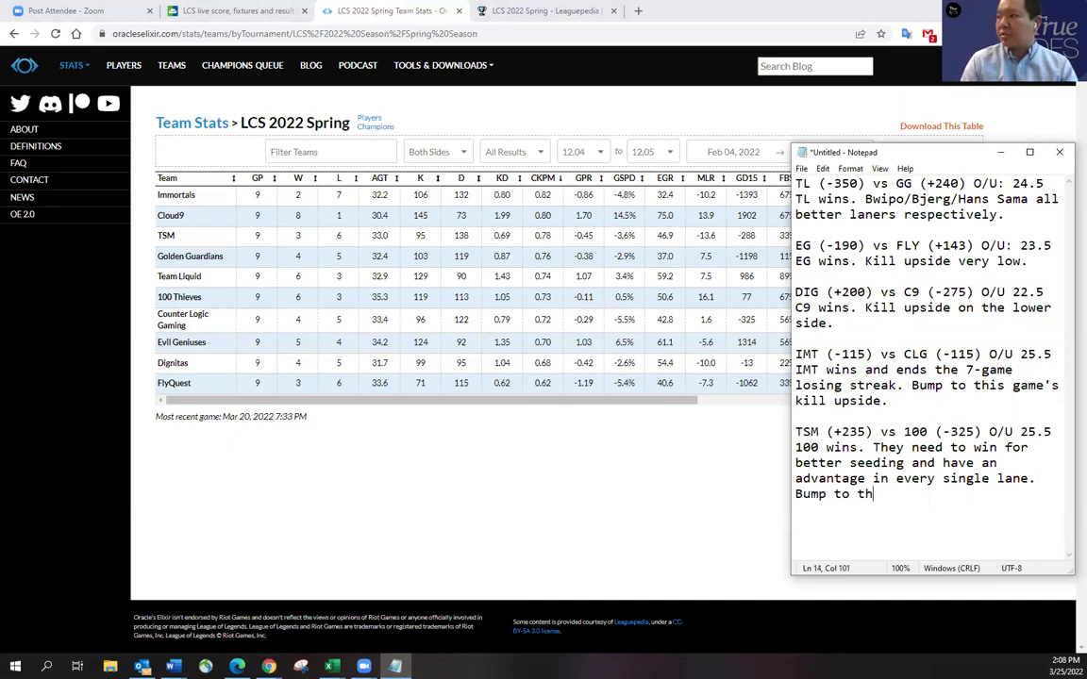
pyautogui.write("is game's kill upside.")
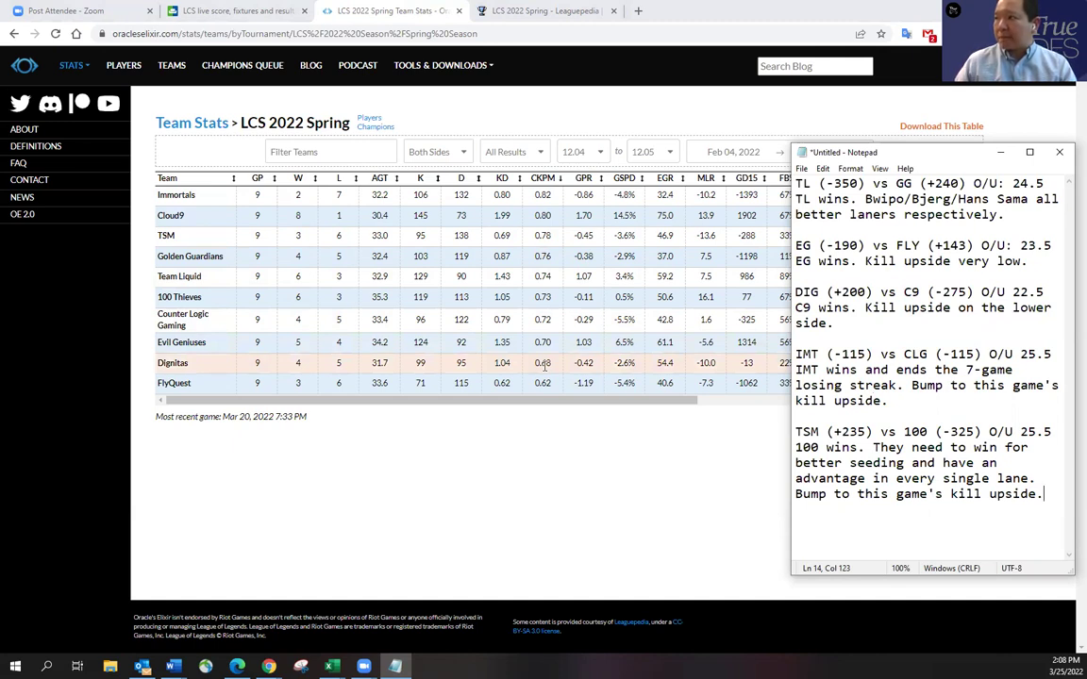
pyautogui.click(577, 152)
pyautogui.click(575, 178)
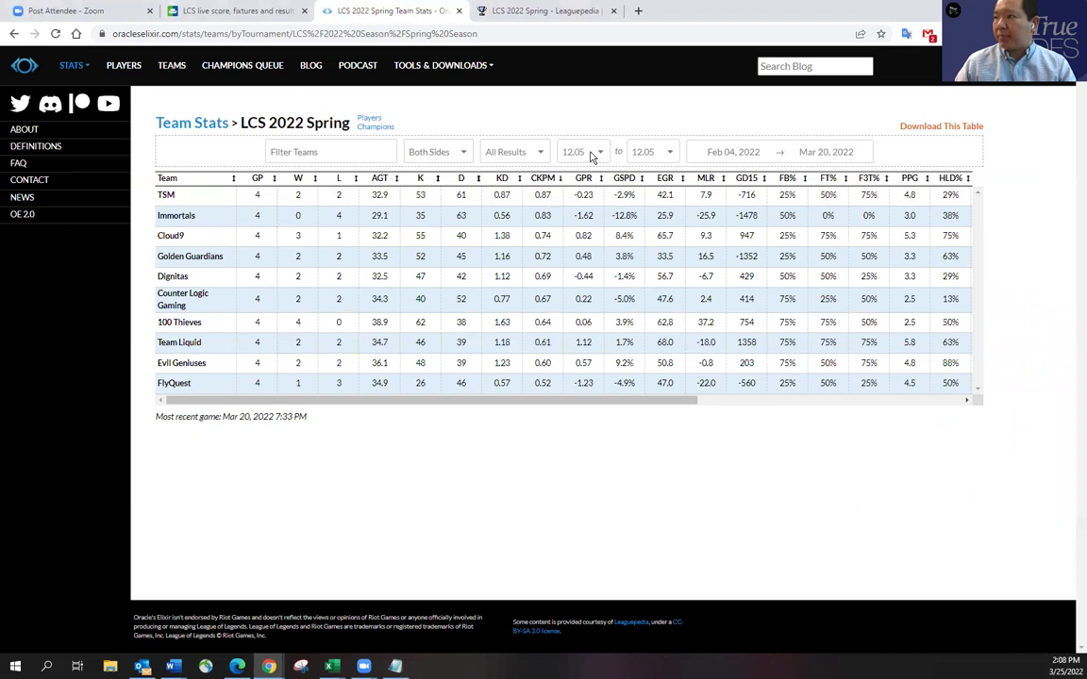
pyautogui.click(579, 153)
pyautogui.click(575, 200)
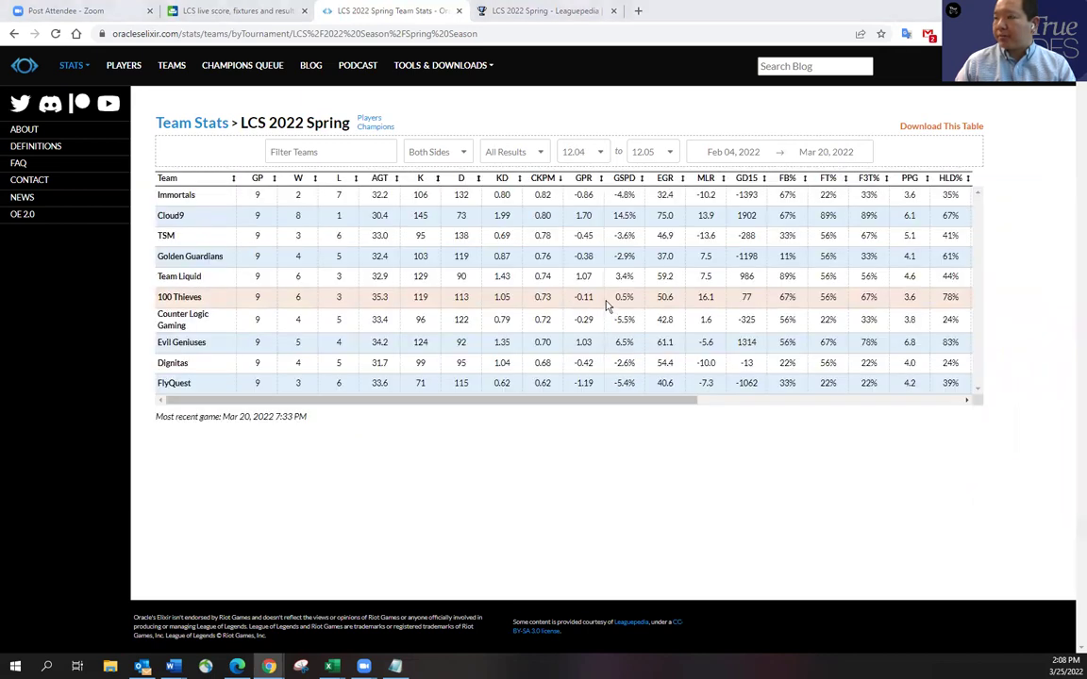
pyautogui.hotkey('alt', 'Tab')
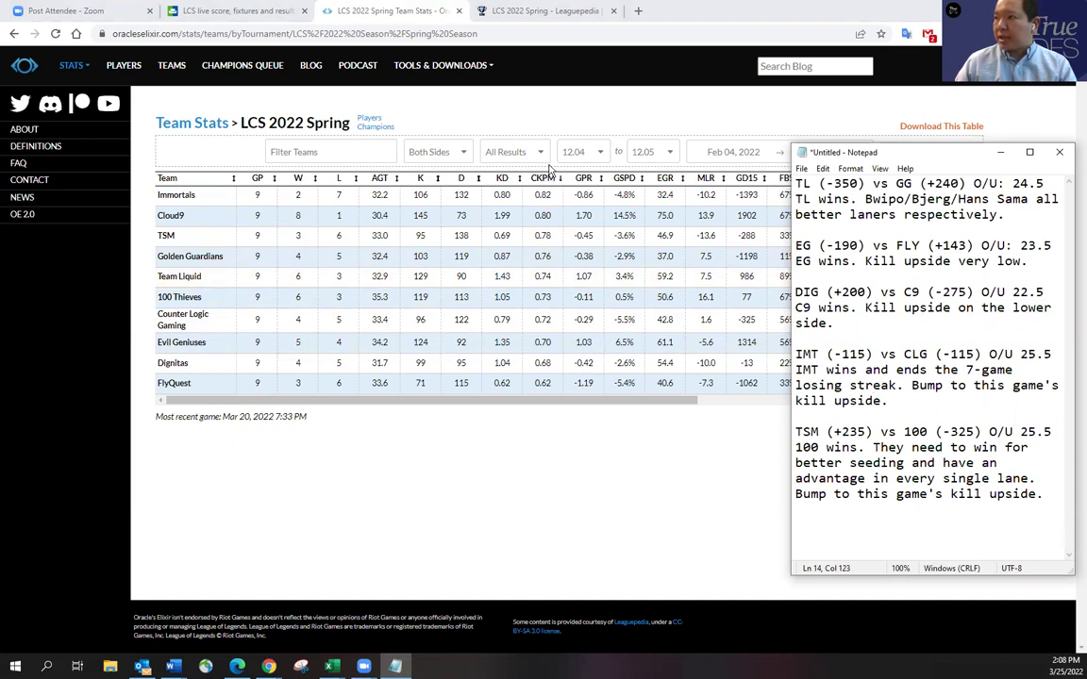
pyautogui.click(578, 153)
pyautogui.click(577, 176)
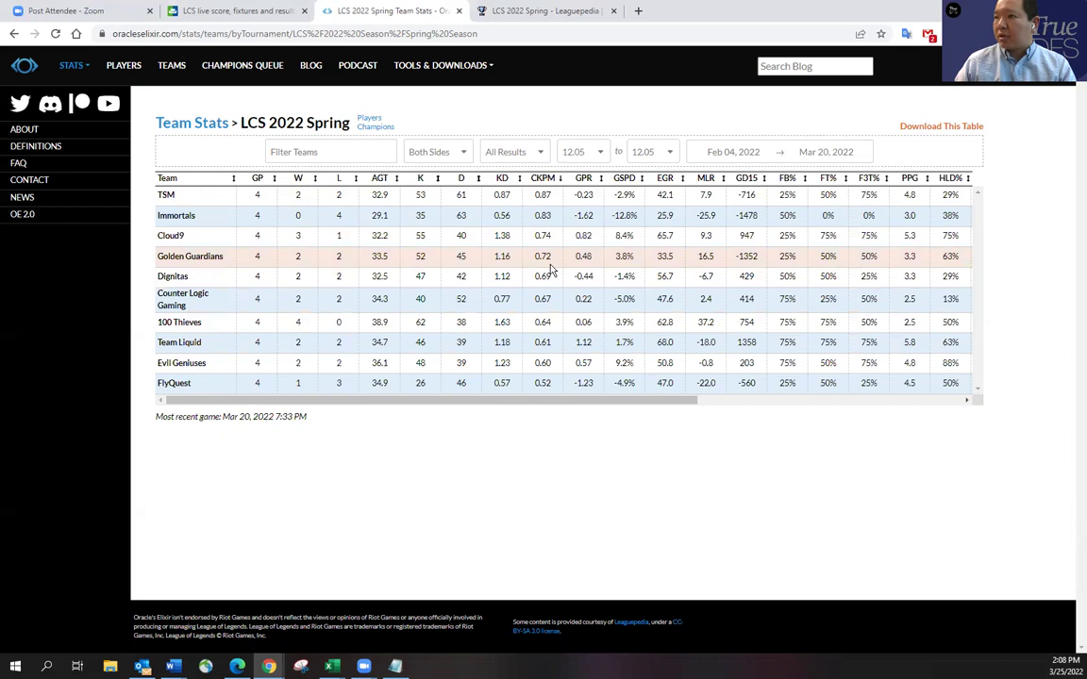
pyautogui.click(579, 152)
pyautogui.click(579, 177)
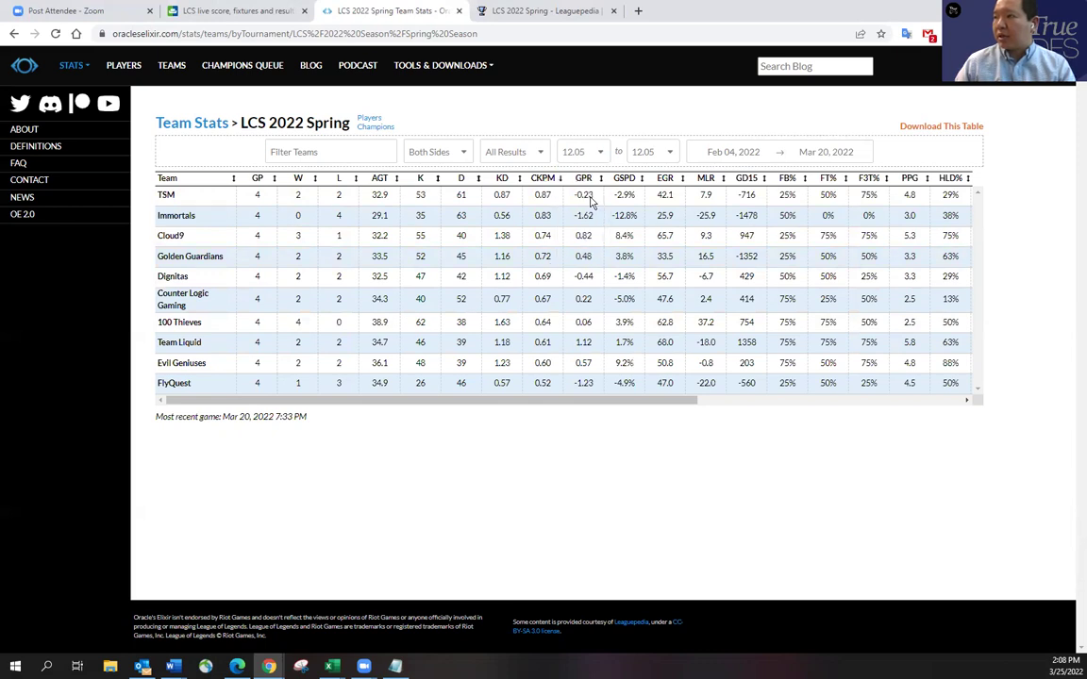
pyautogui.hotkey('alt', 'Tab')
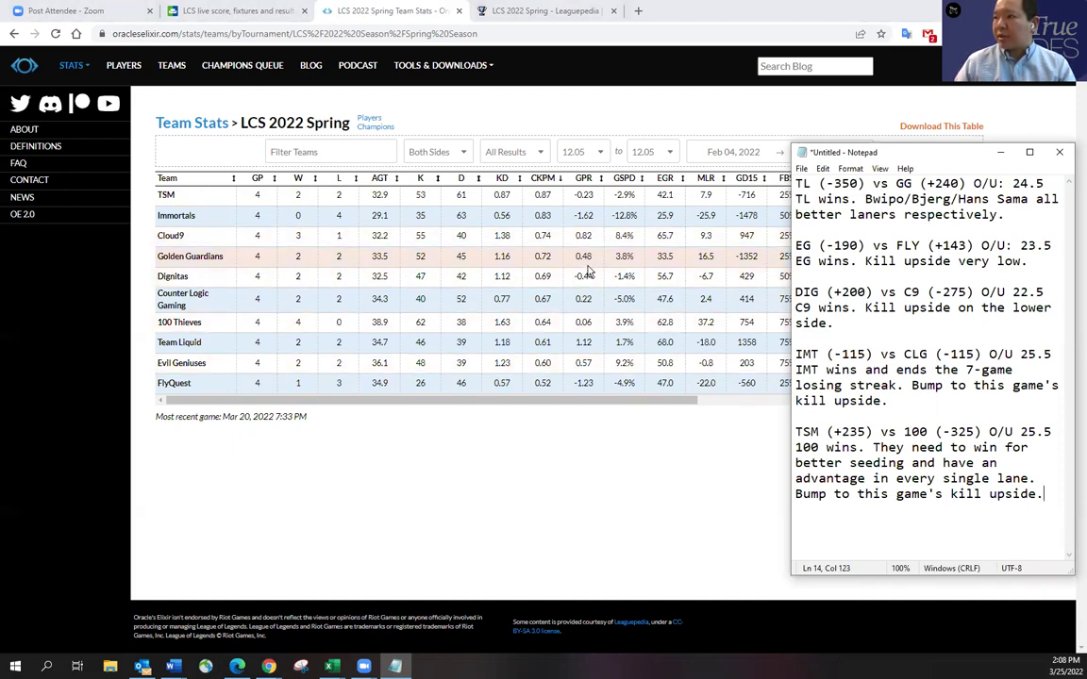
pyautogui.click(600, 154)
pyautogui.click(581, 189)
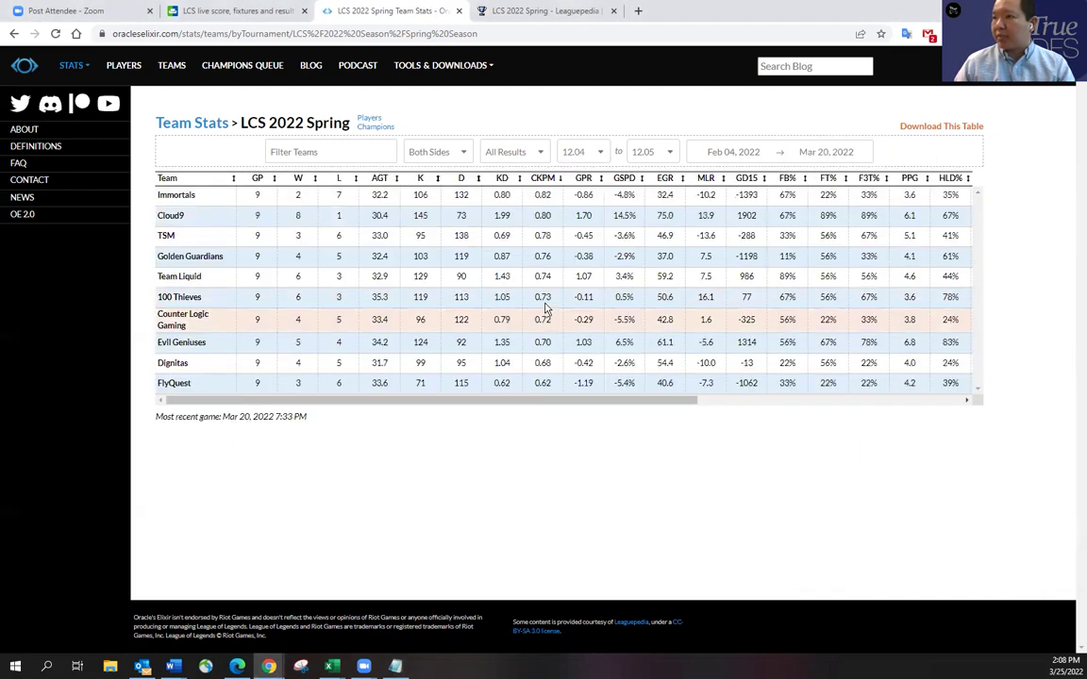
pyautogui.hotkey('alt', 'Tab')
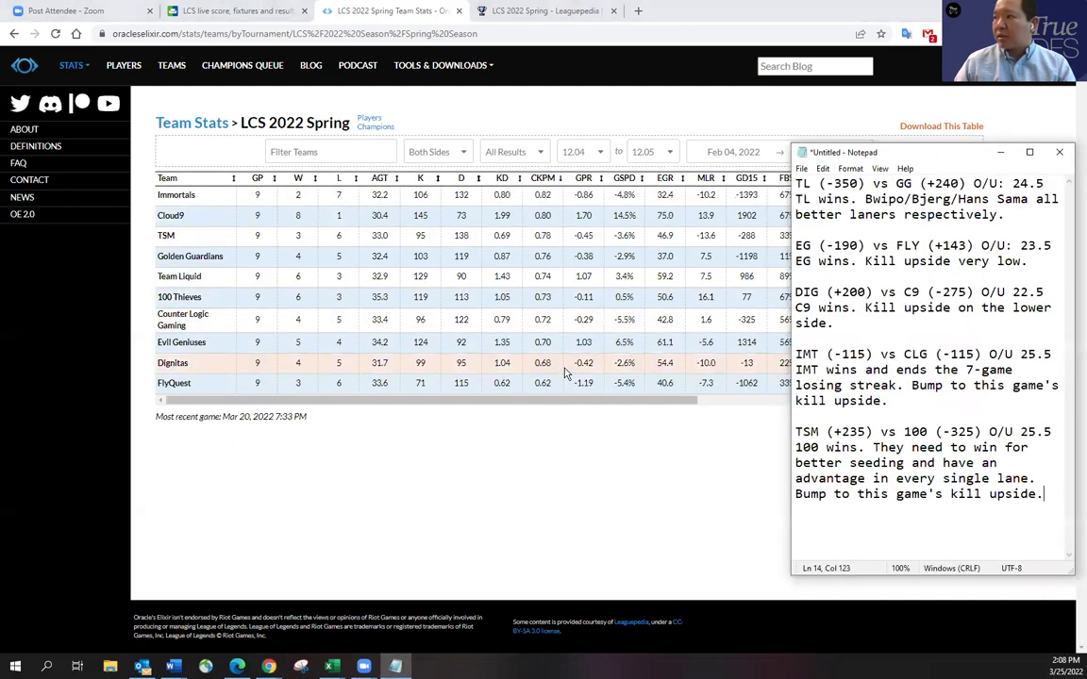
pyautogui.click(909, 328)
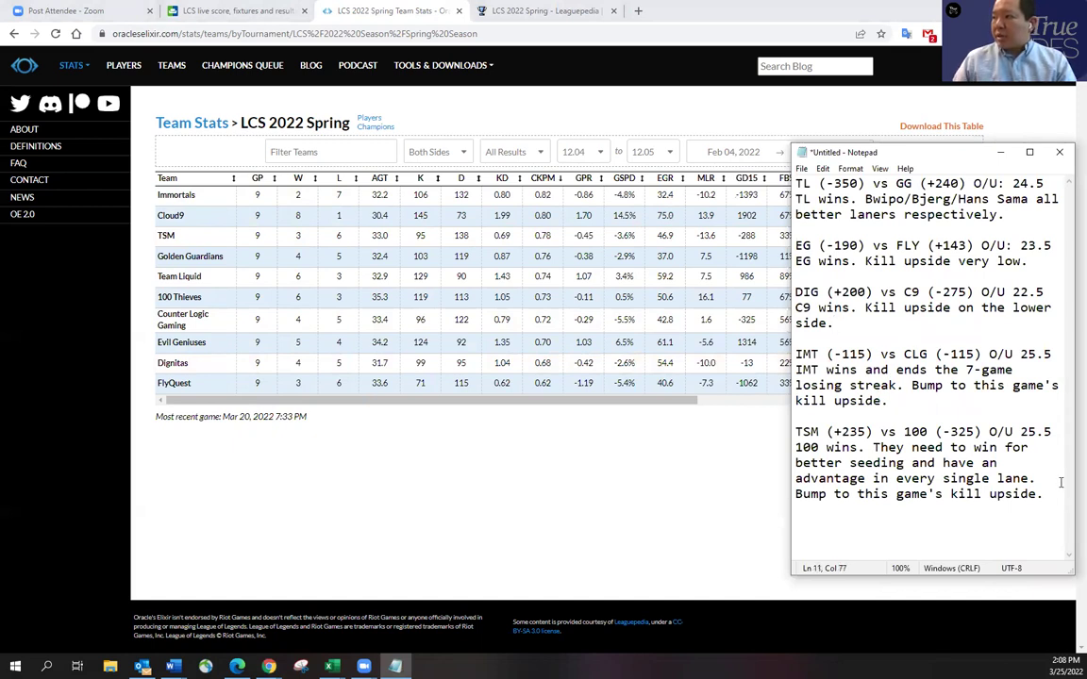
# - Select the text from the end of the TSM note up to the start of the IMT line
pyautogui.click(1042, 504)
pyautogui.moveTo(1042, 505); pyautogui.dragTo(795, 354)
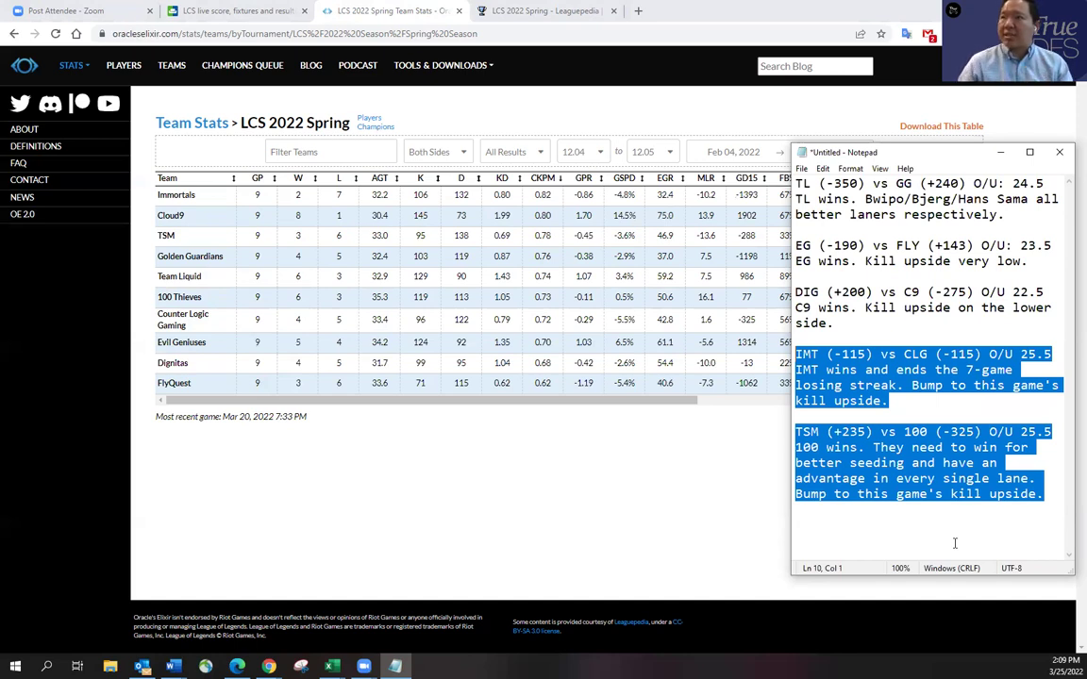
# - Open SofaScore's Team SoloMid vs 100 Thieves match in a new tab and view recent results
pyautogui.click(231, 10)
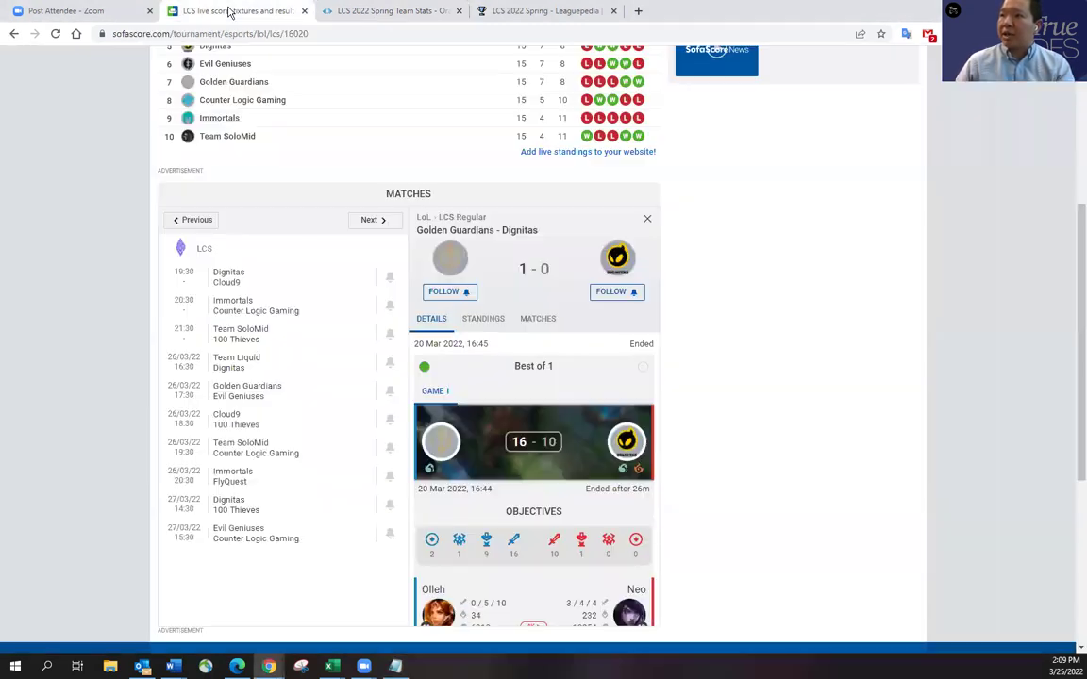
pyautogui.middleClick(267, 338)
pyautogui.click(403, 12)
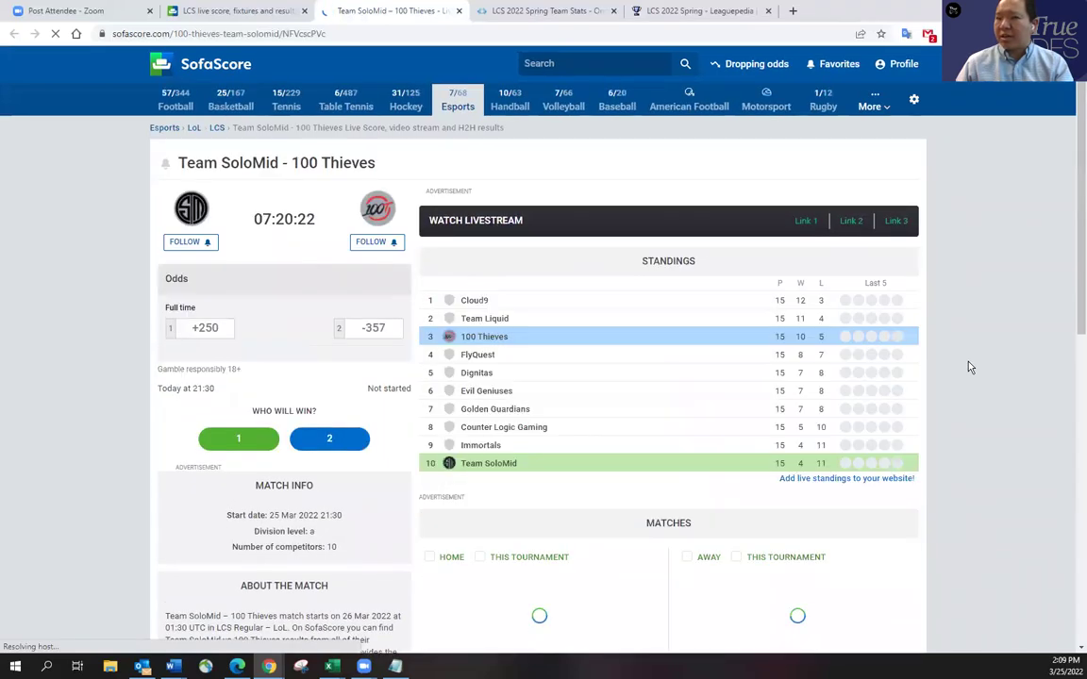
pyautogui.scroll(-2, 969, 367)
pyautogui.scroll(-6, 968, 367)
pyautogui.scroll(4, 968, 367)
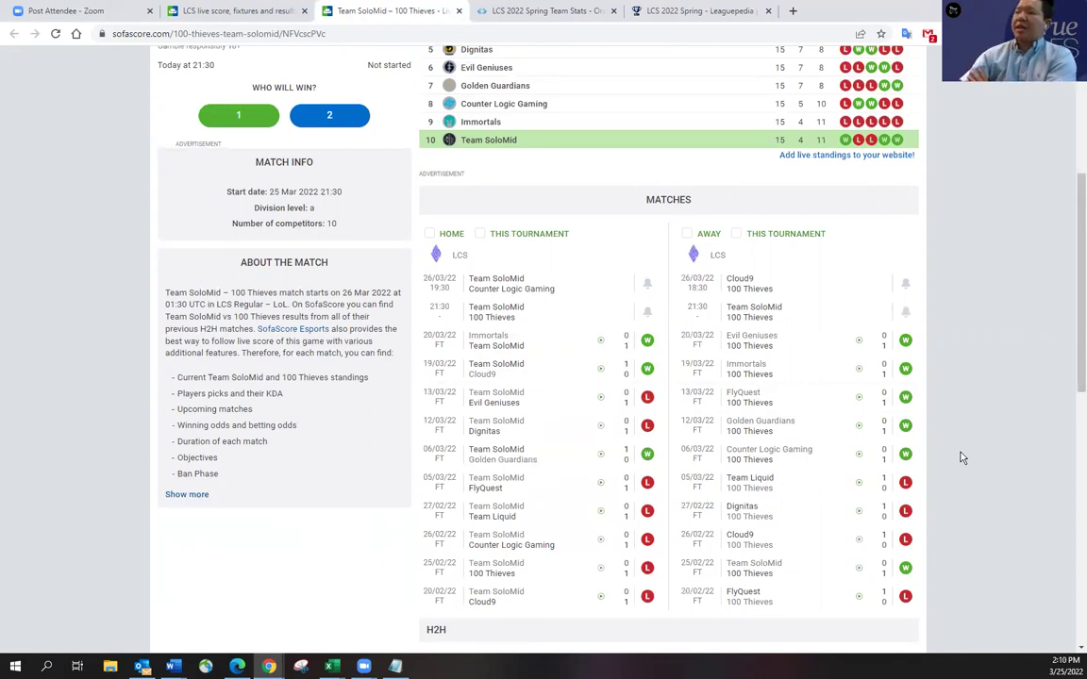
# - Return to the Notepad betting notes and select only the TSM vs 100 Thieves matchup paragraph
pyautogui.hotkey('alt', 'Tab')
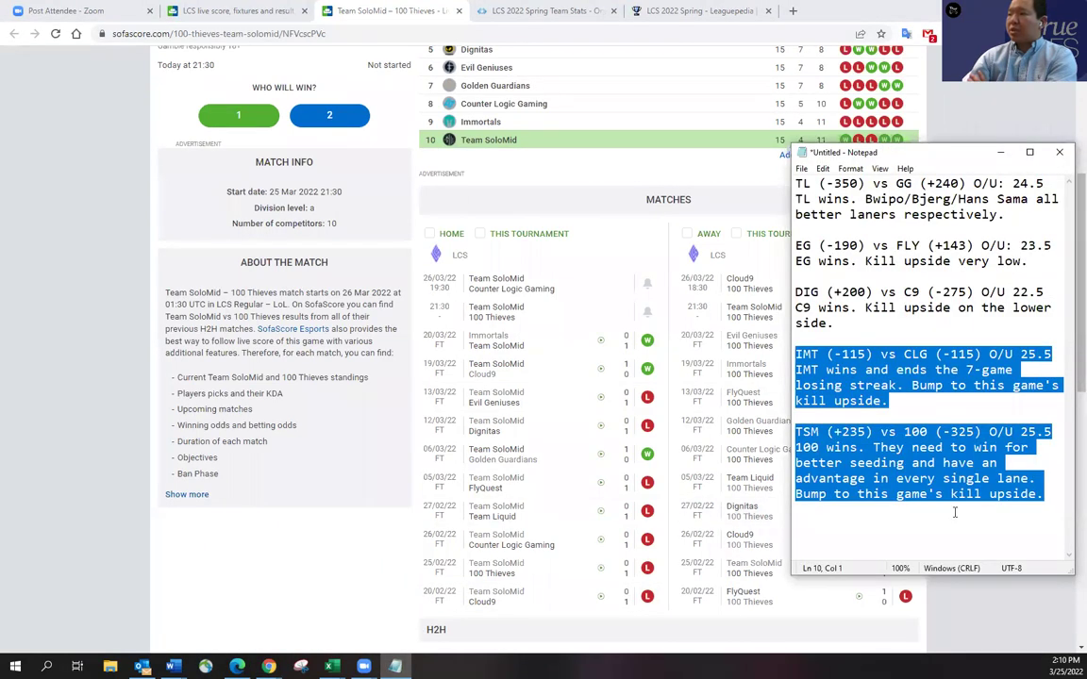
pyautogui.moveTo(1043, 494); pyautogui.dragTo(796, 431)
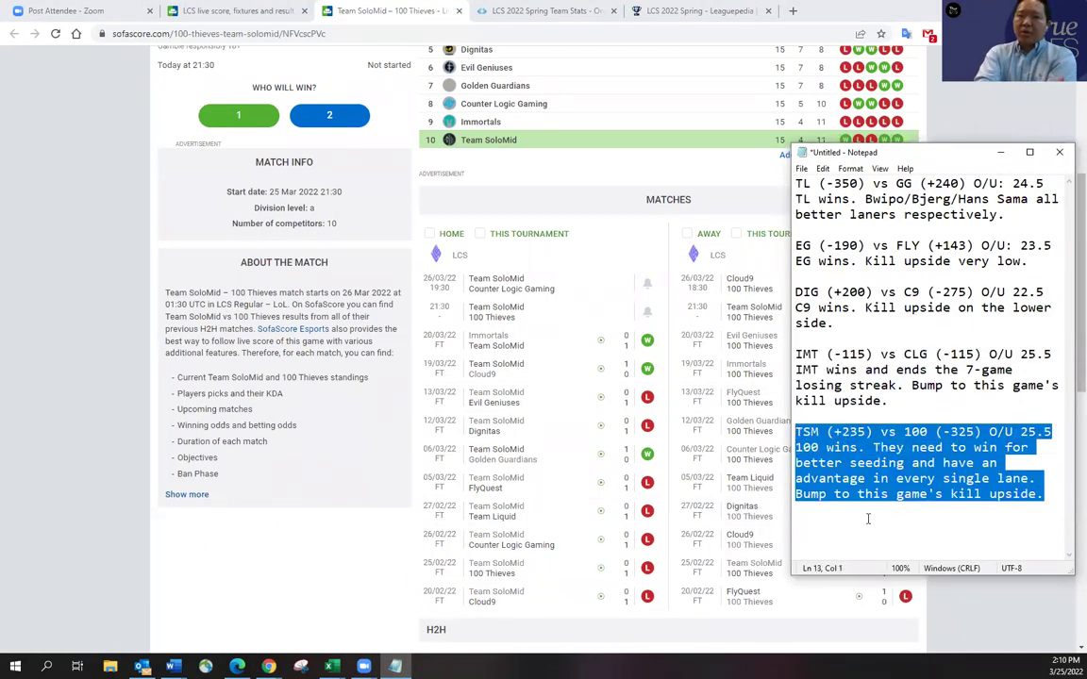